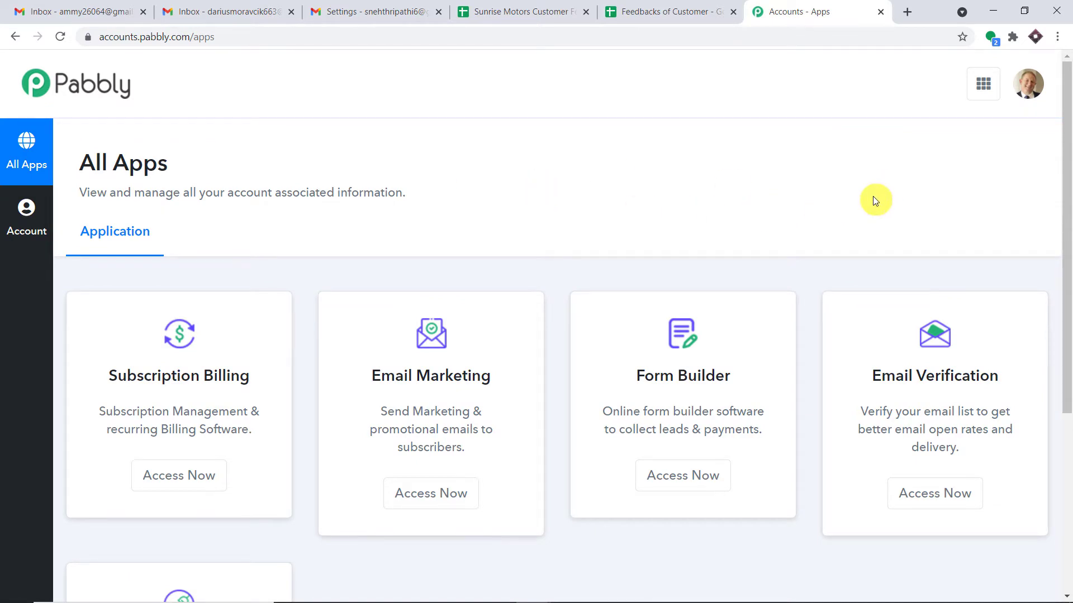
- Open Pabbly Connect from the app list and create a workflow named "Gmail to Google Sheets"
scroll(875, 204, down, 5)
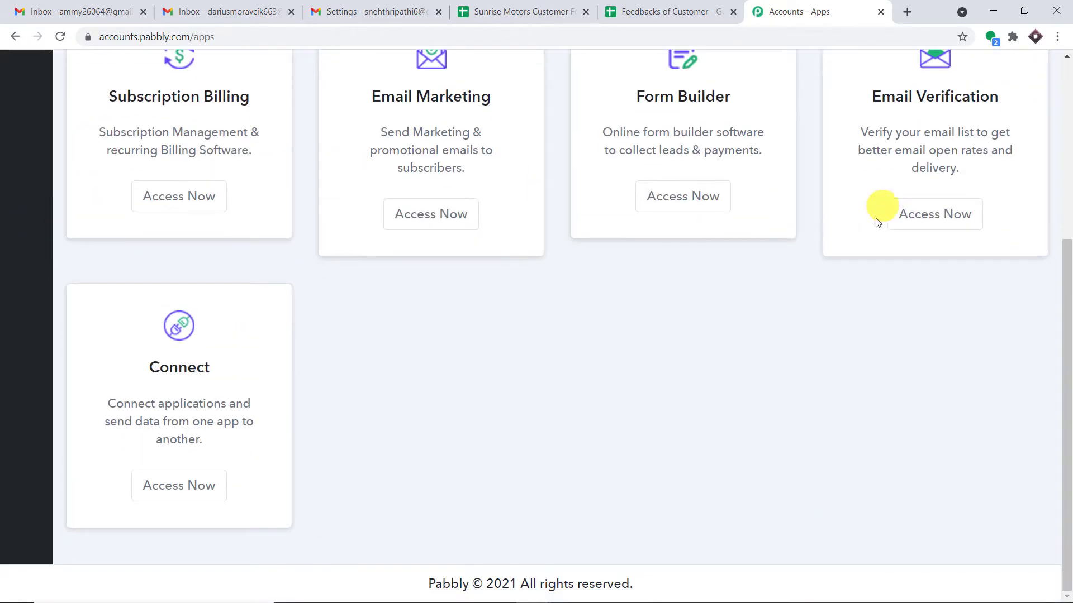
click(163, 497)
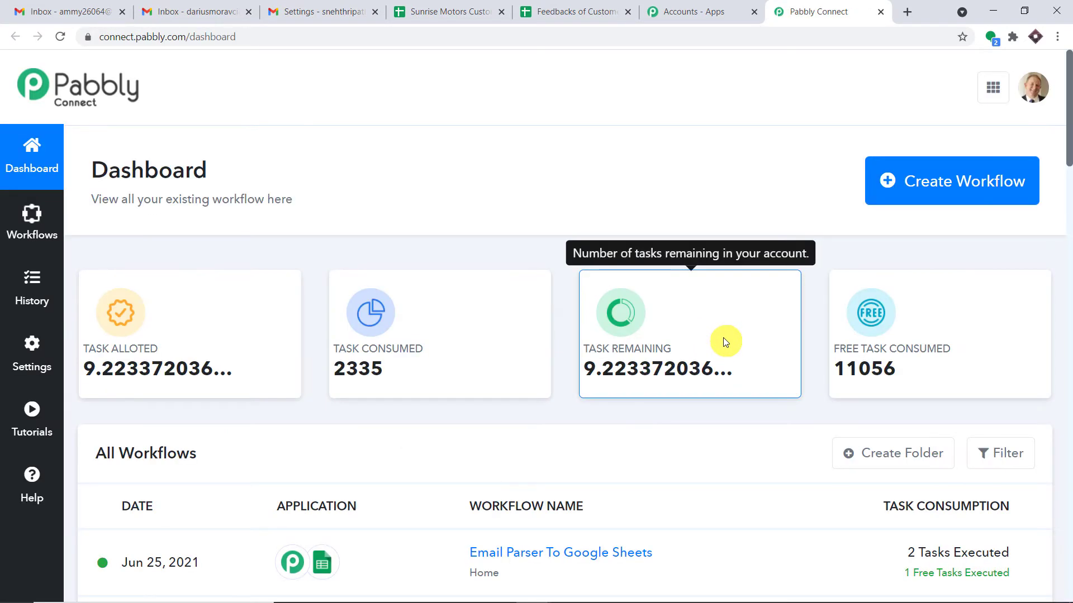
click(950, 192)
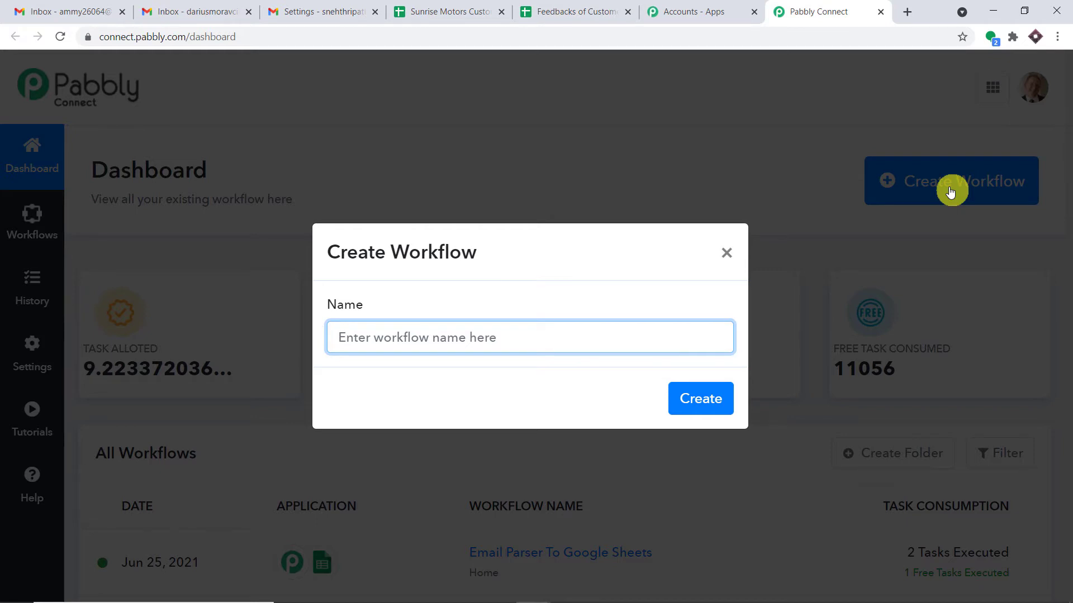
text(Gmail to Google Sheets)
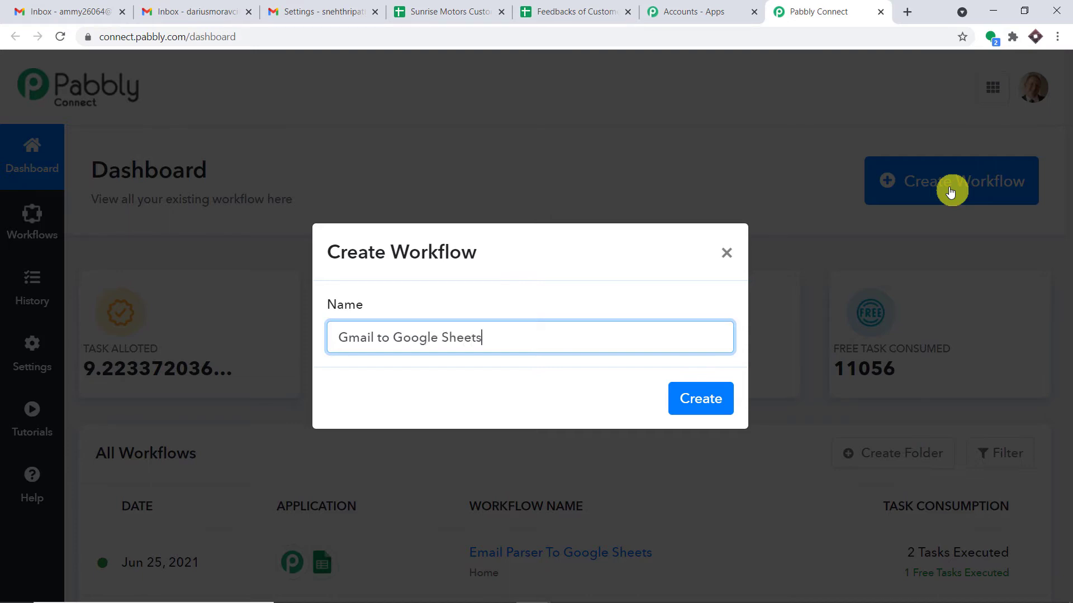
click(710, 397)
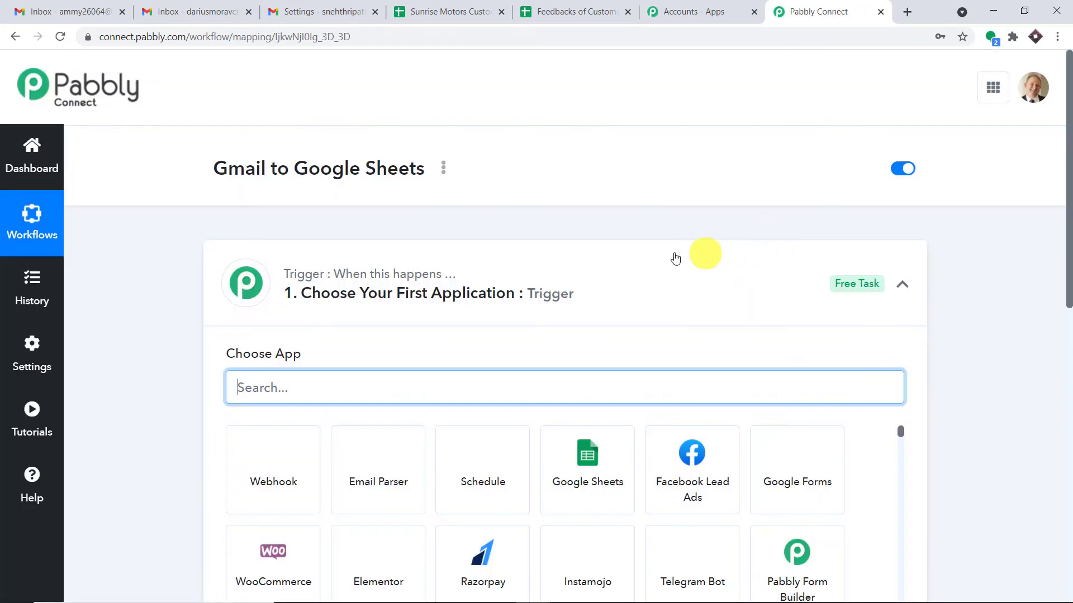
- Set Email Parser as the trigger application of the workflow
click(657, 261)
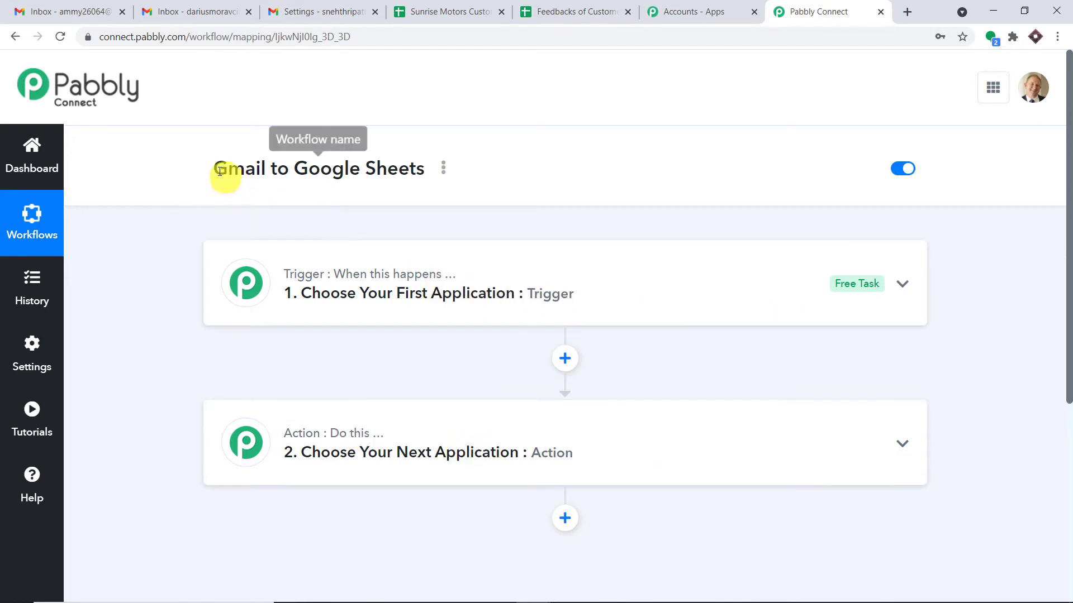
drag(211, 171, 426, 169)
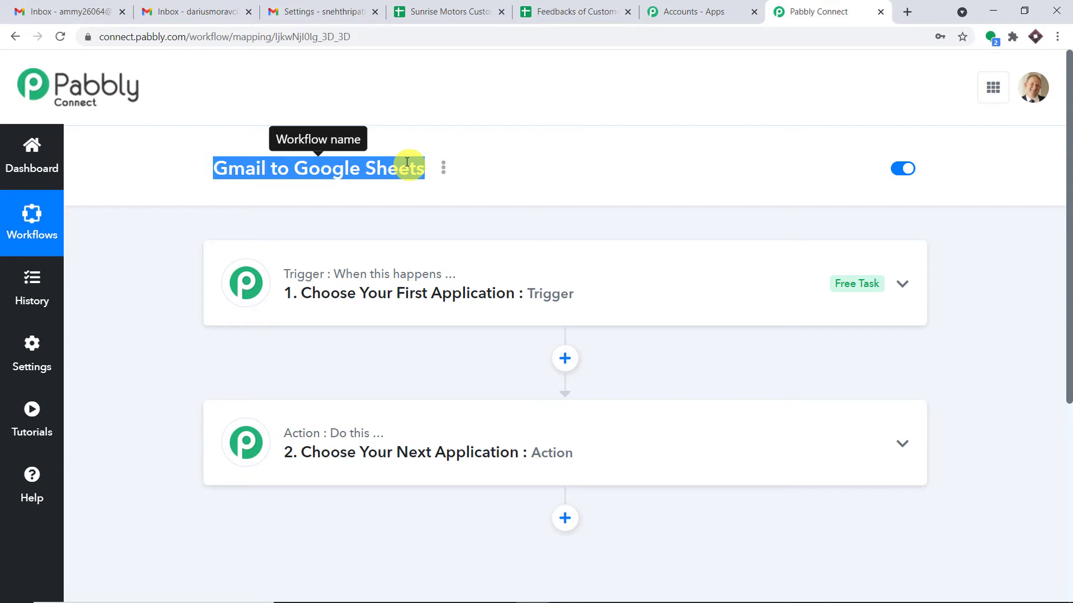
click(472, 304)
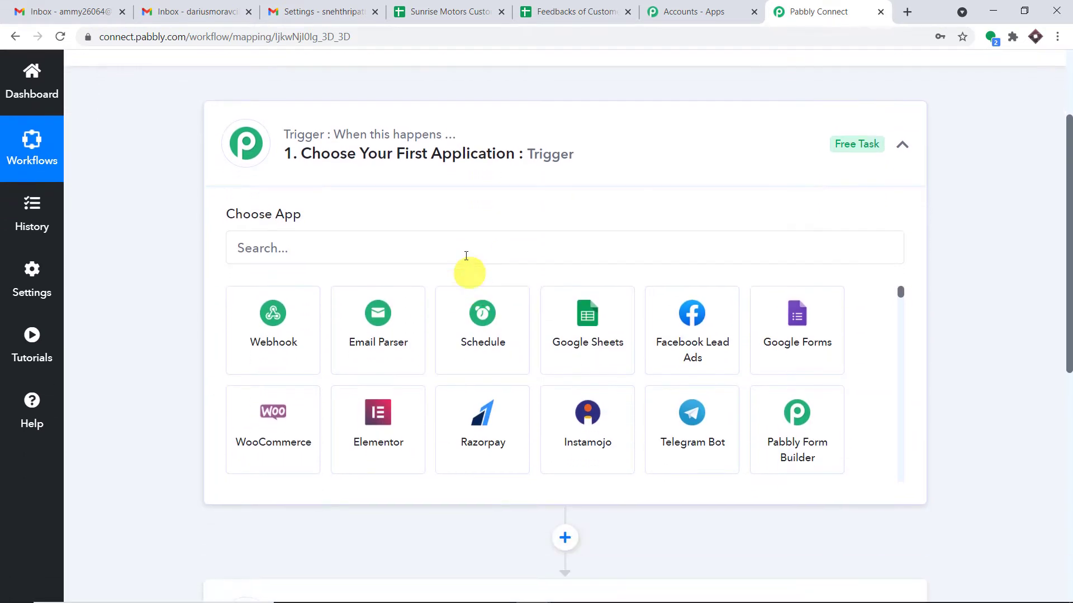
click(464, 249)
text(email)
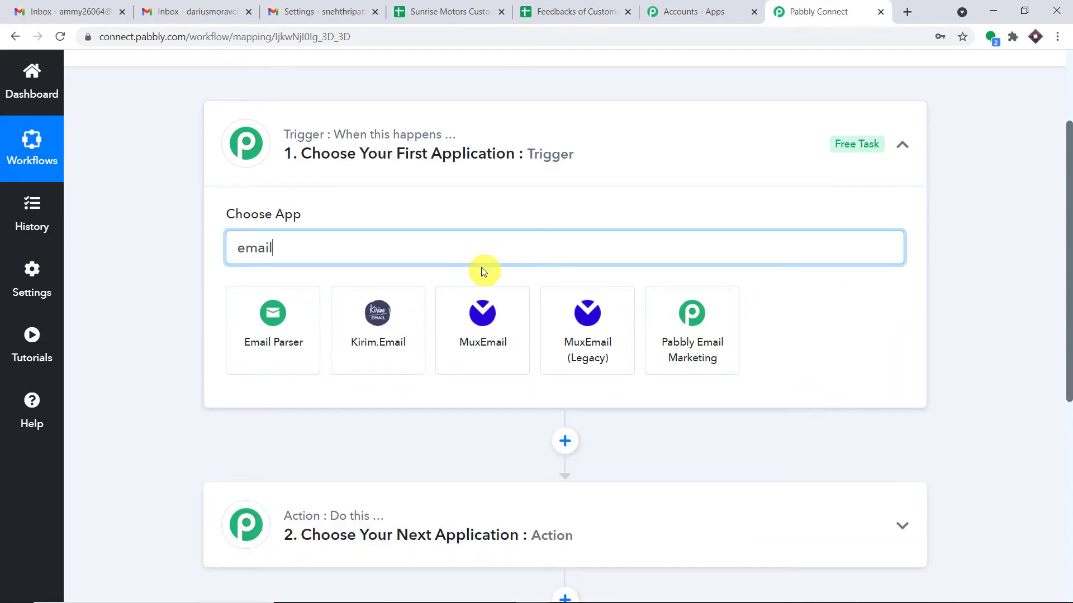
click(273, 317)
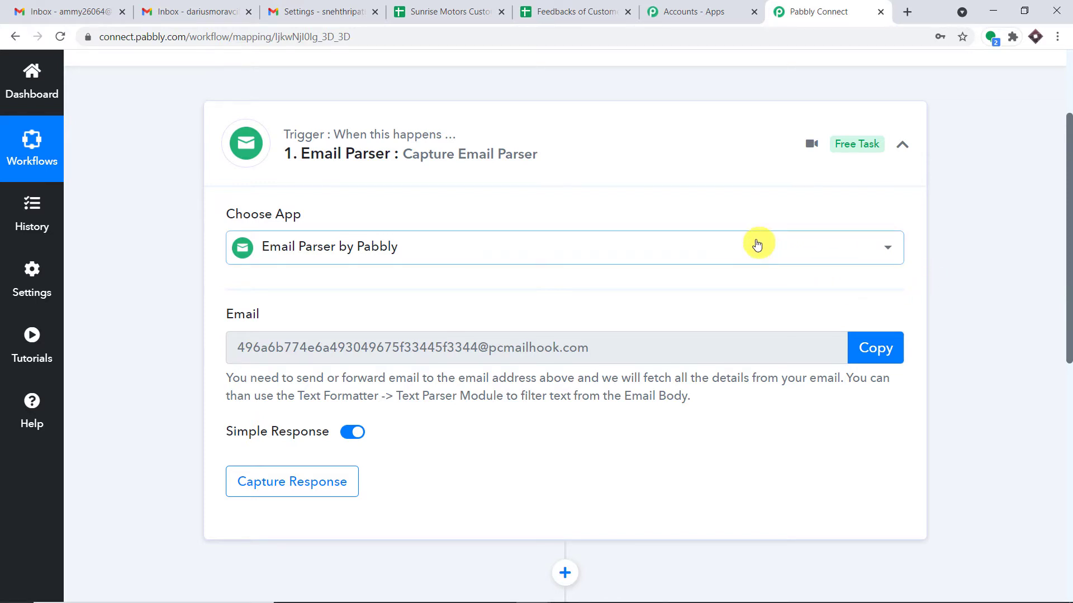
- Switch to the Gmail inbox and compose a new message with subject "Valve" and body "Valve is broken"
click(67, 11)
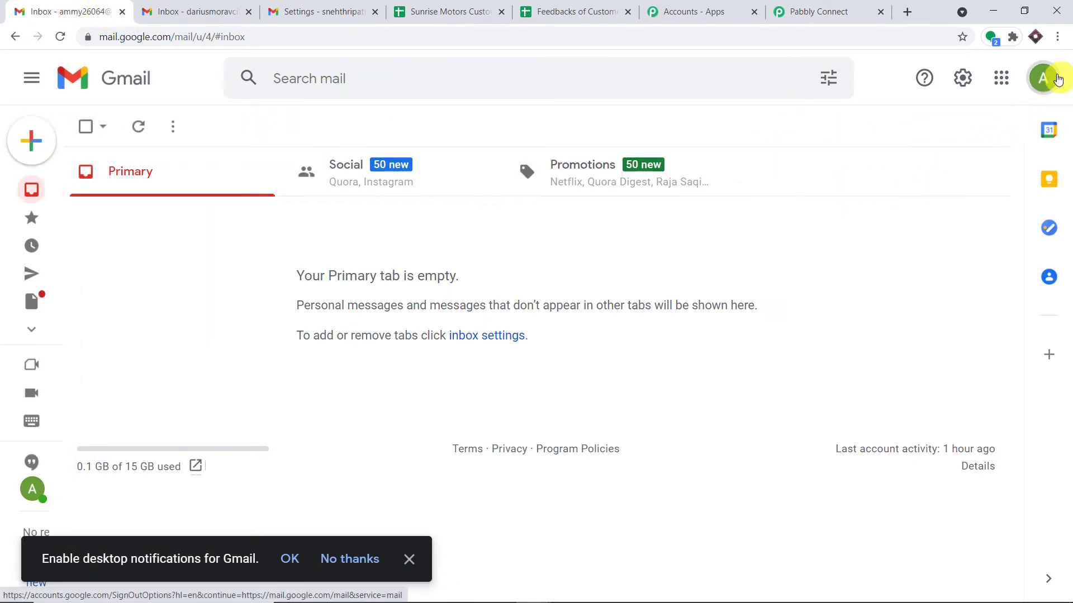
click(1058, 78)
click(33, 148)
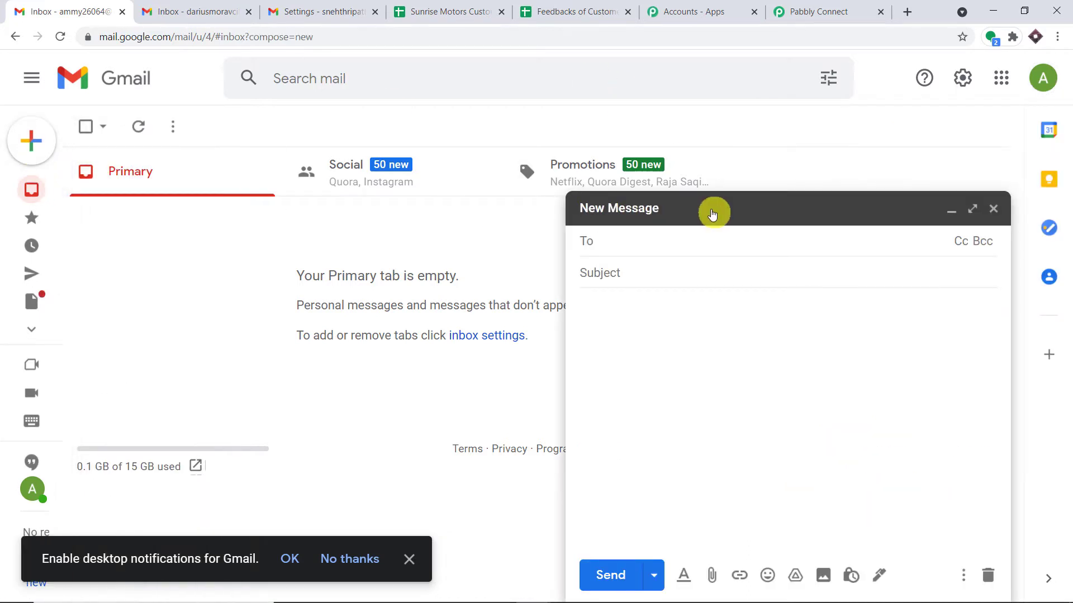
click(636, 271)
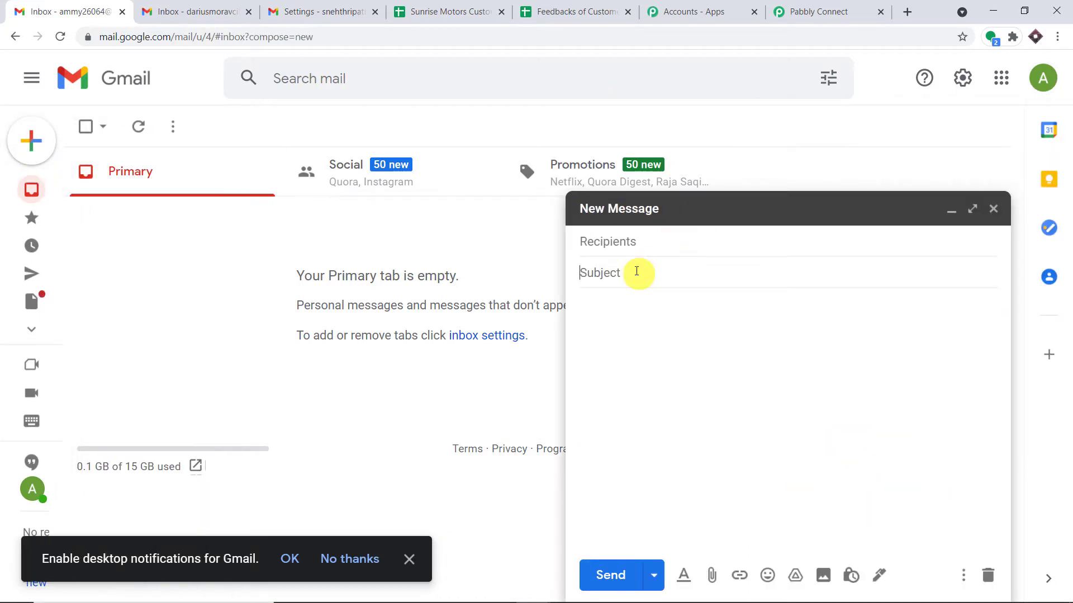
text(Valve)
click(616, 306)
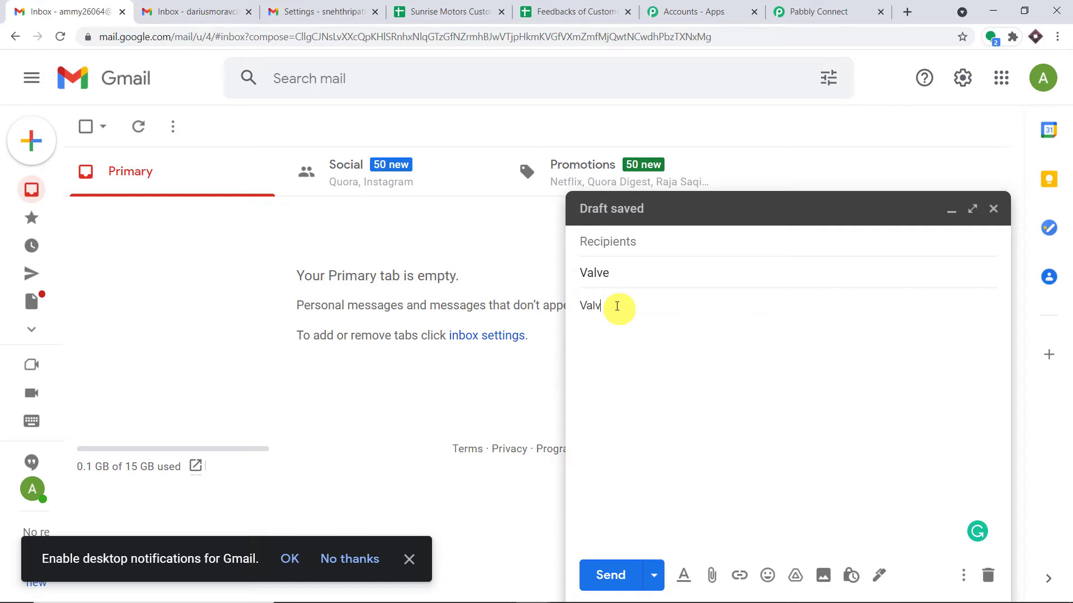
text(Valve is broken)
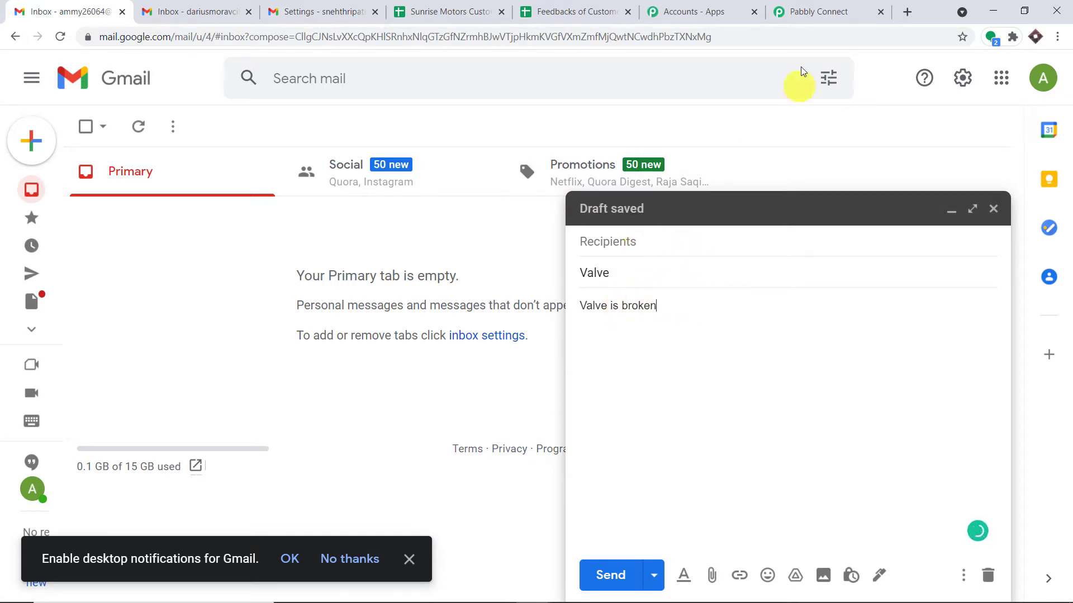
- Copy the Email Parser address from the Pabbly Connect trigger and paste it as the recipient of the Gmail draft
click(808, 11)
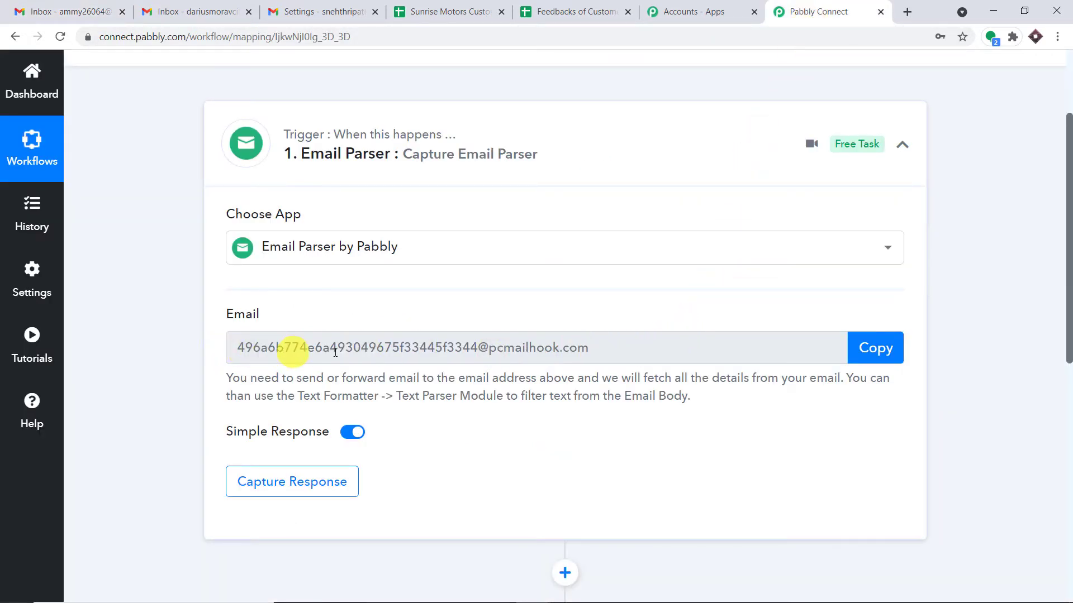
click(877, 351)
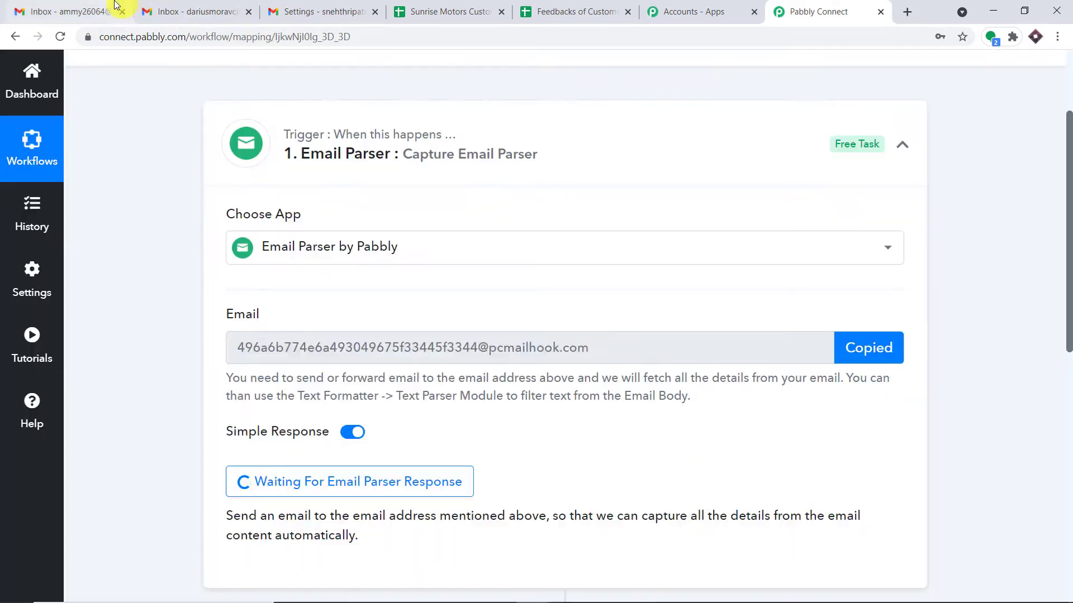
click(107, 11)
right_click(598, 241)
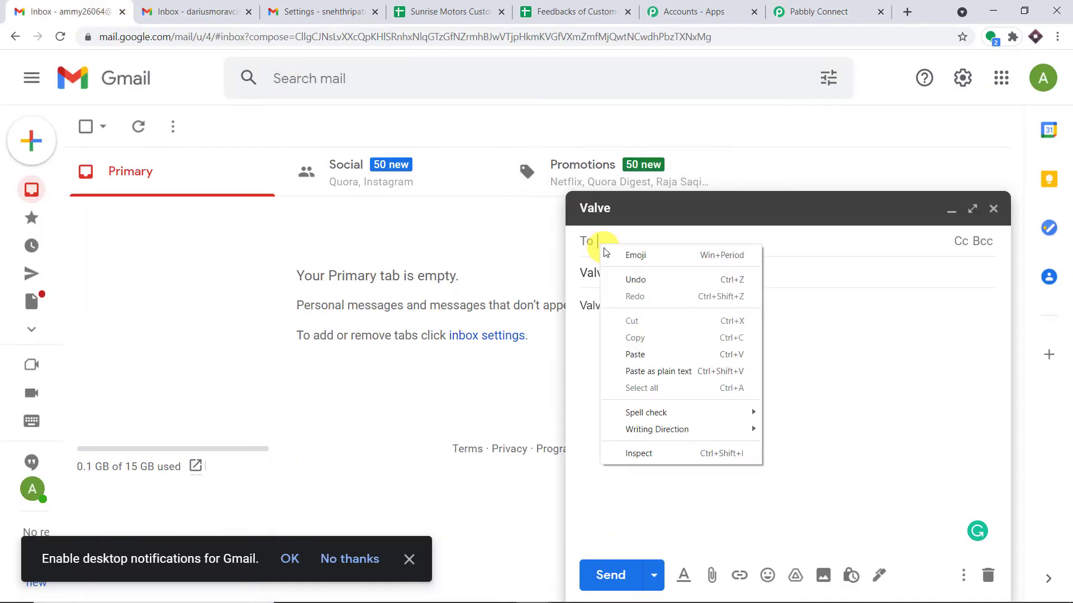
click(641, 356)
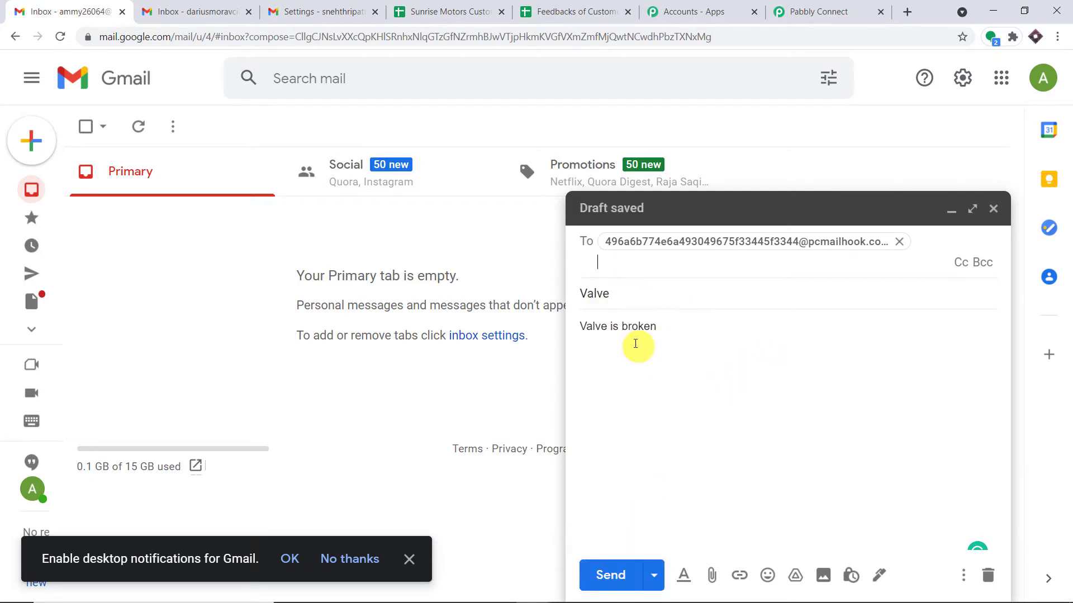
- Check that the trigger is waiting for a response, and send the "Valve" message from Gmail
click(782, 11)
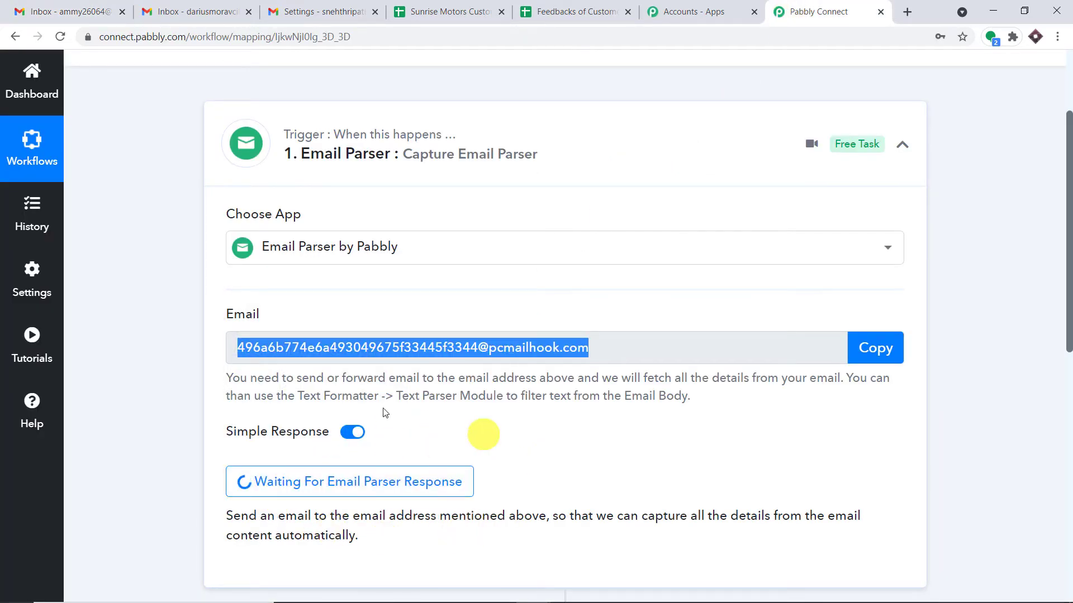
click(63, 7)
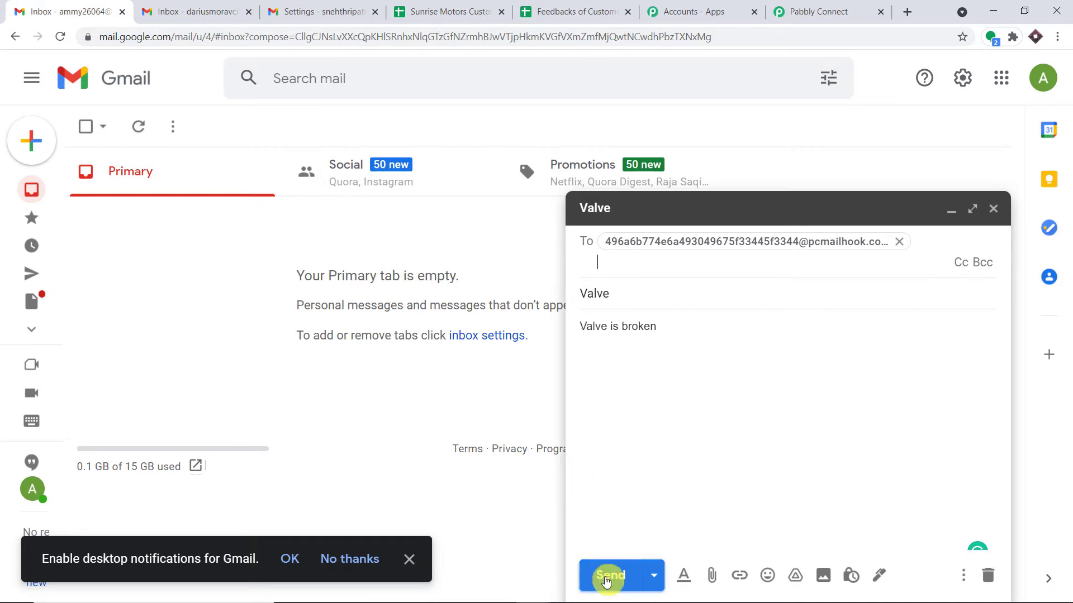
click(609, 575)
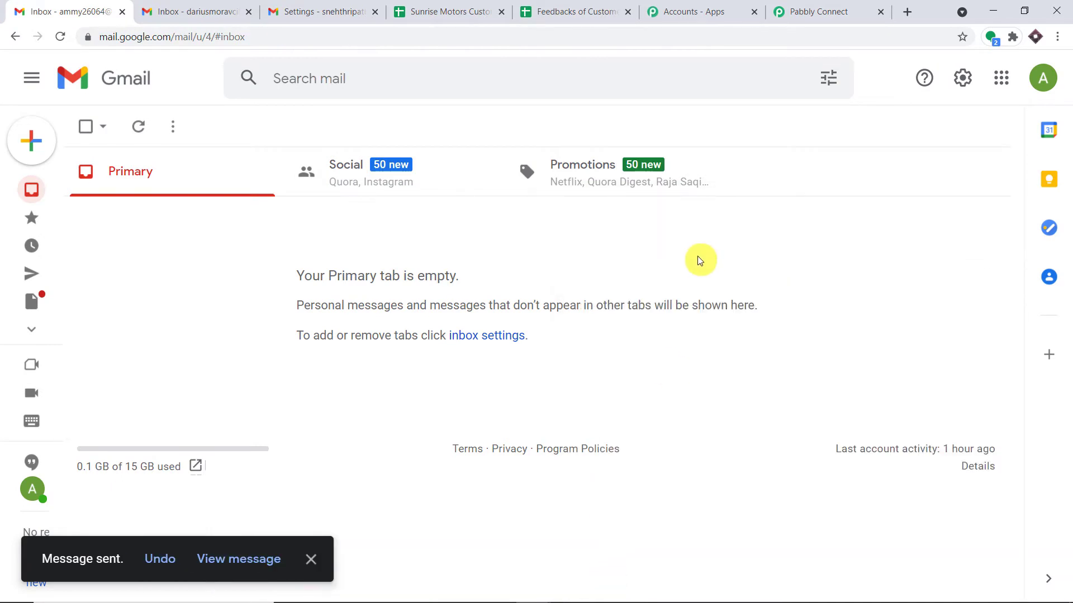
- Return to Pabbly Connect and examine the sender name, sender address and subject in the captured Email Parser response
click(809, 11)
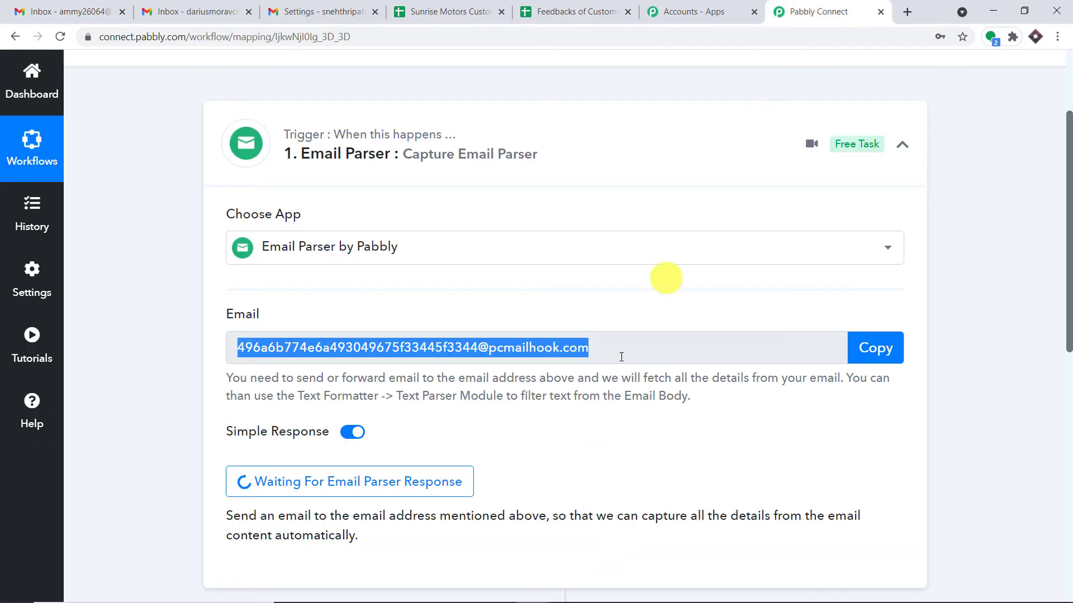
scroll(1062, 286, down, 3)
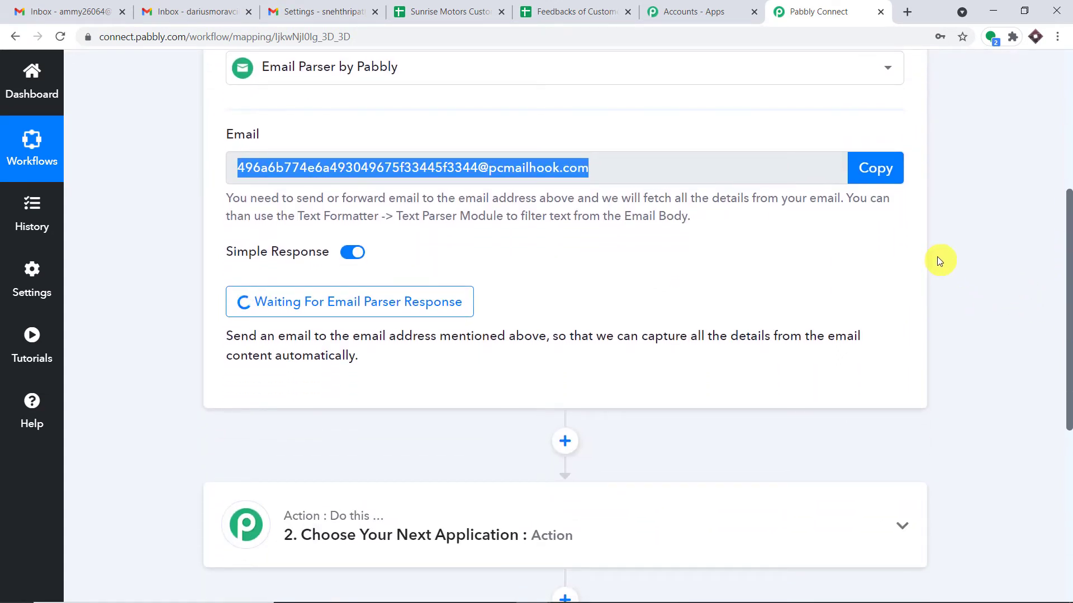
scroll(762, 287, down, 4)
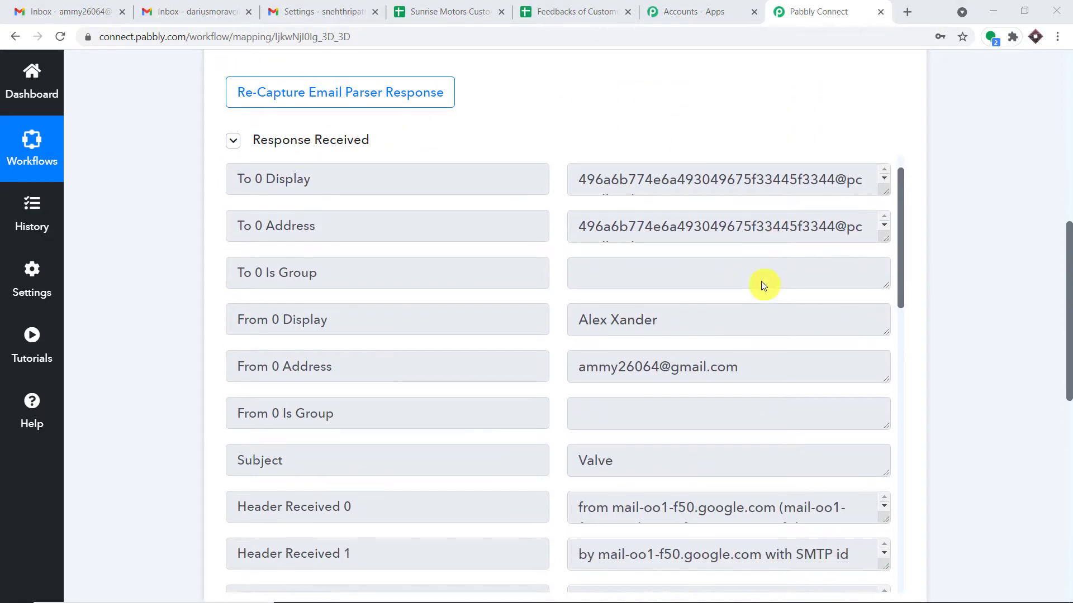
scroll(761, 280, down, 1)
click(662, 288)
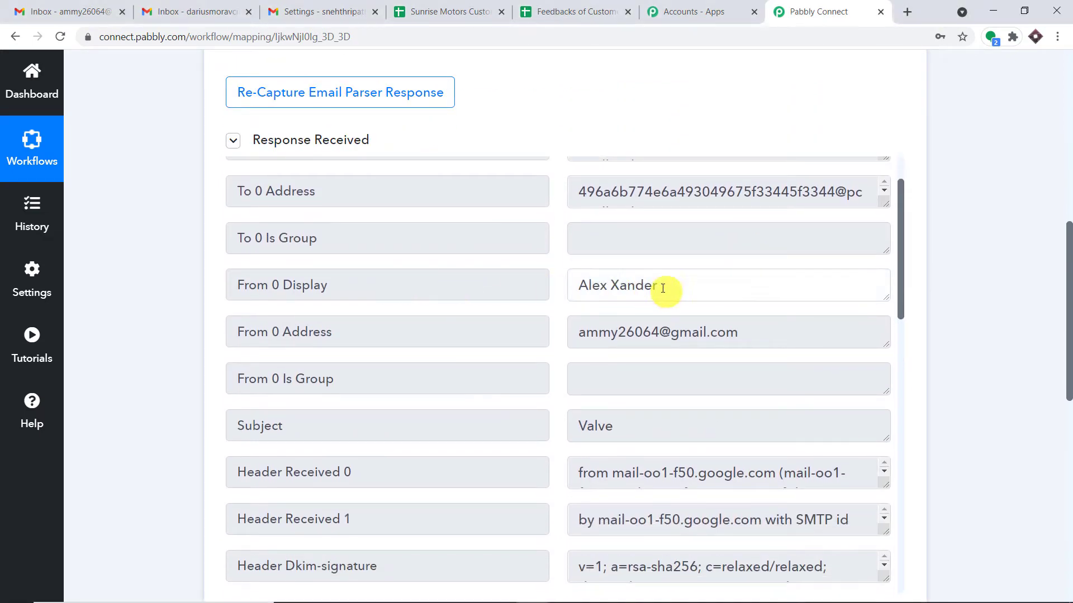
drag(662, 288, 574, 283)
scroll(743, 291, down, 2)
drag(756, 263, 548, 263)
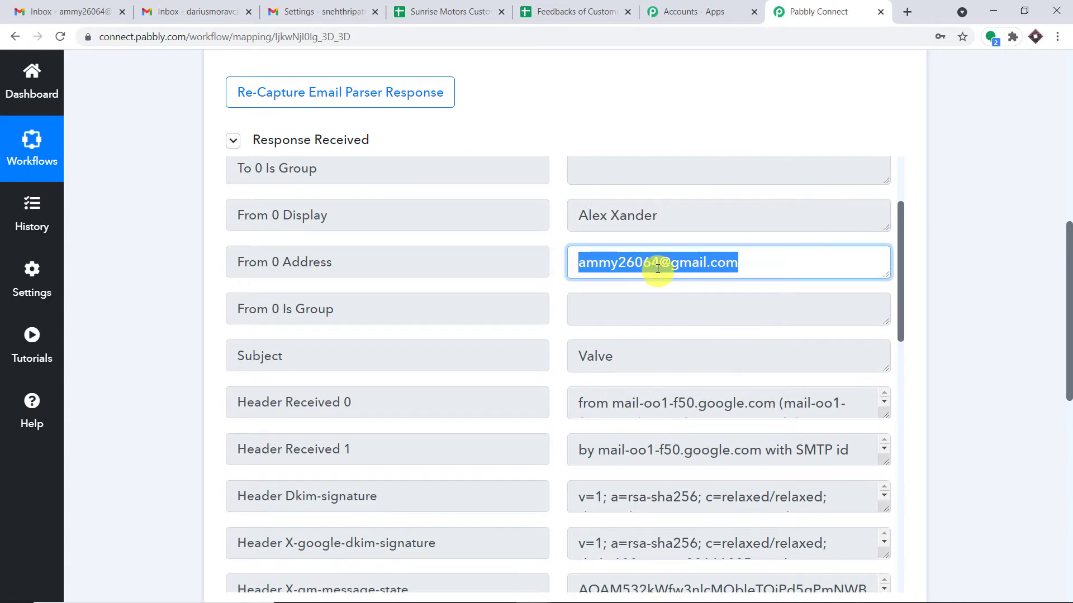
scroll(637, 321, down, 2)
drag(641, 289, 509, 286)
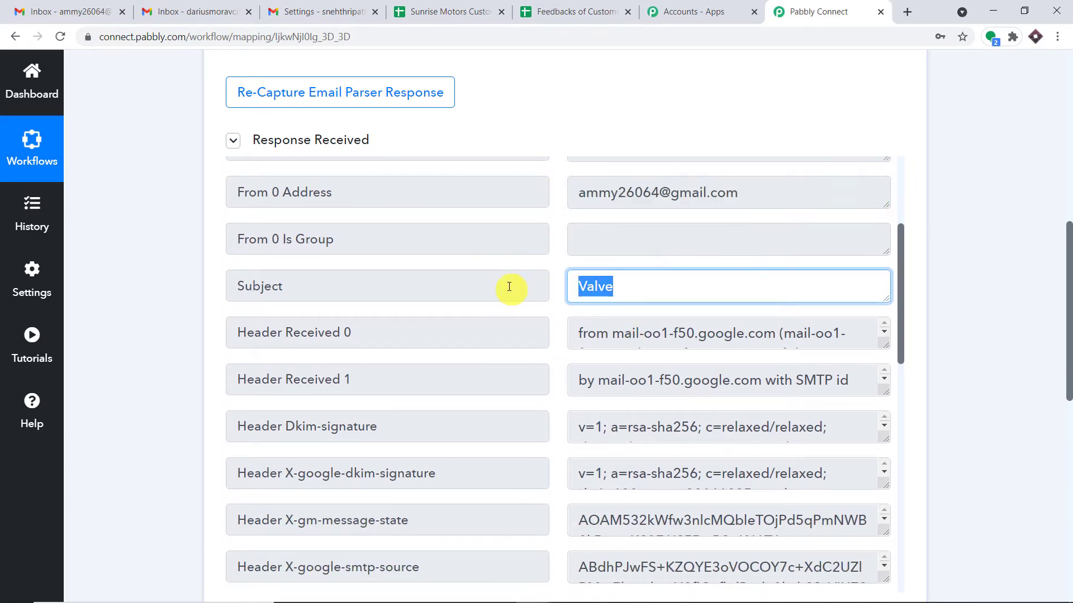
- Examine the header fields and Body Text of the captured response, and return to the trigger's email address settings
scroll(670, 290, down, 5)
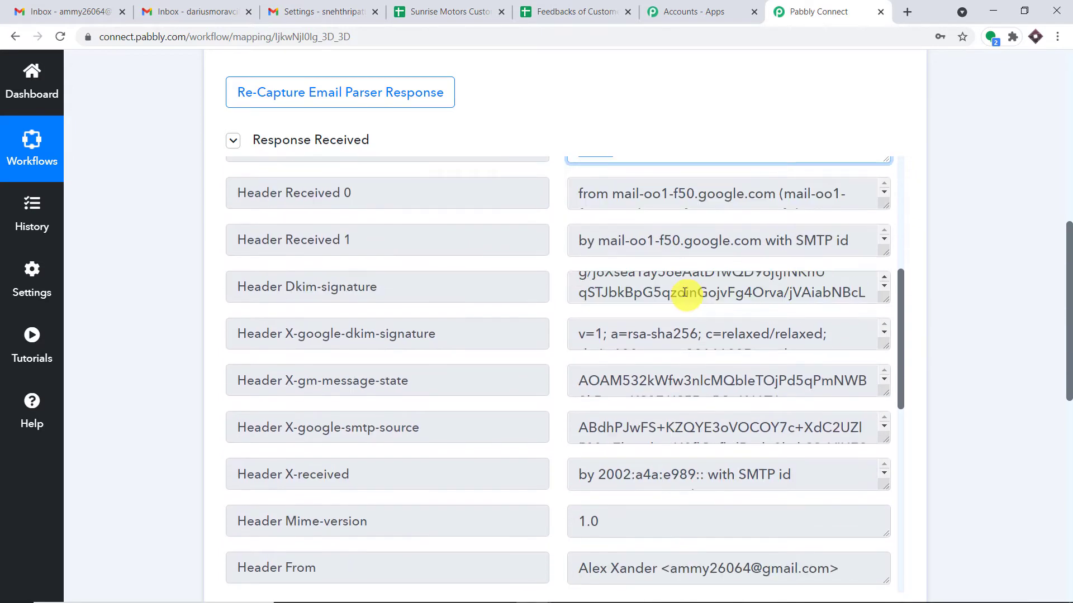
scroll(735, 342, down, 10)
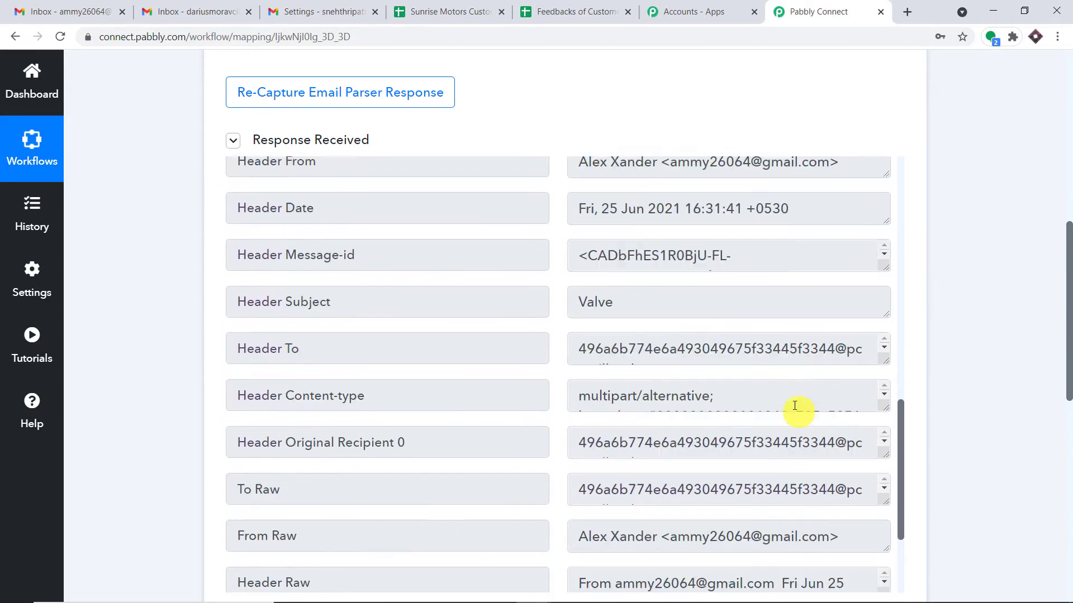
scroll(774, 351, down, 1)
scroll(611, 383, down, 2)
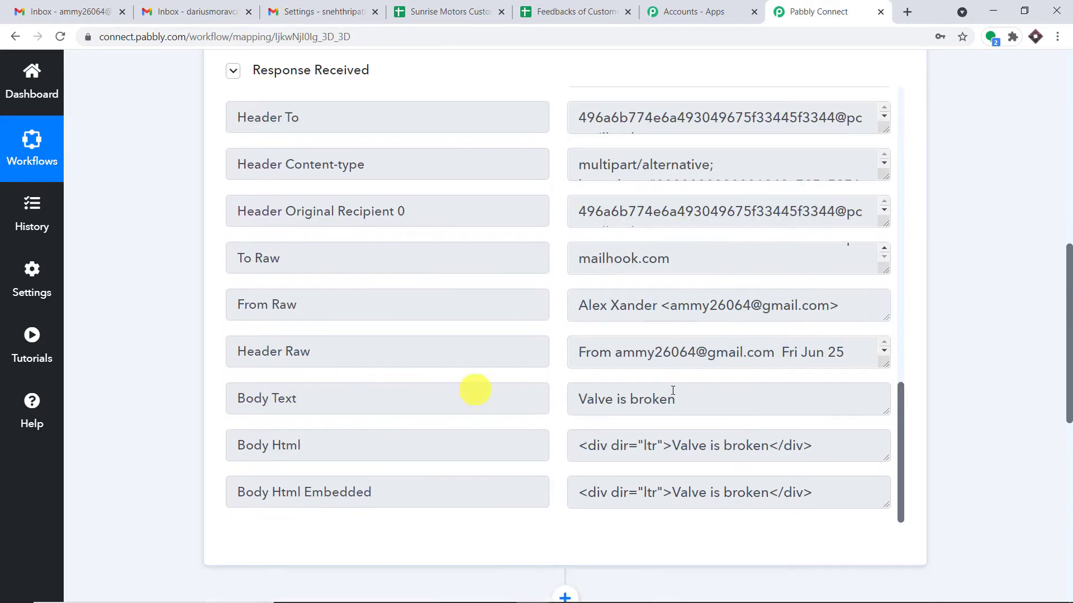
click(607, 397)
drag(697, 399, 484, 402)
click(1071, 220)
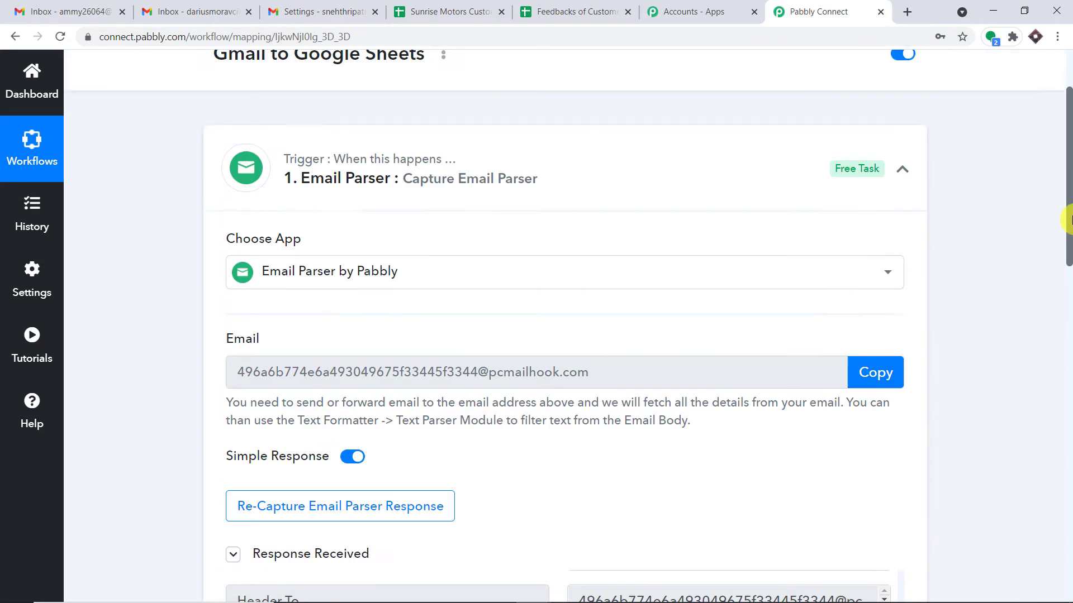
drag(1070, 220, 1071, 213)
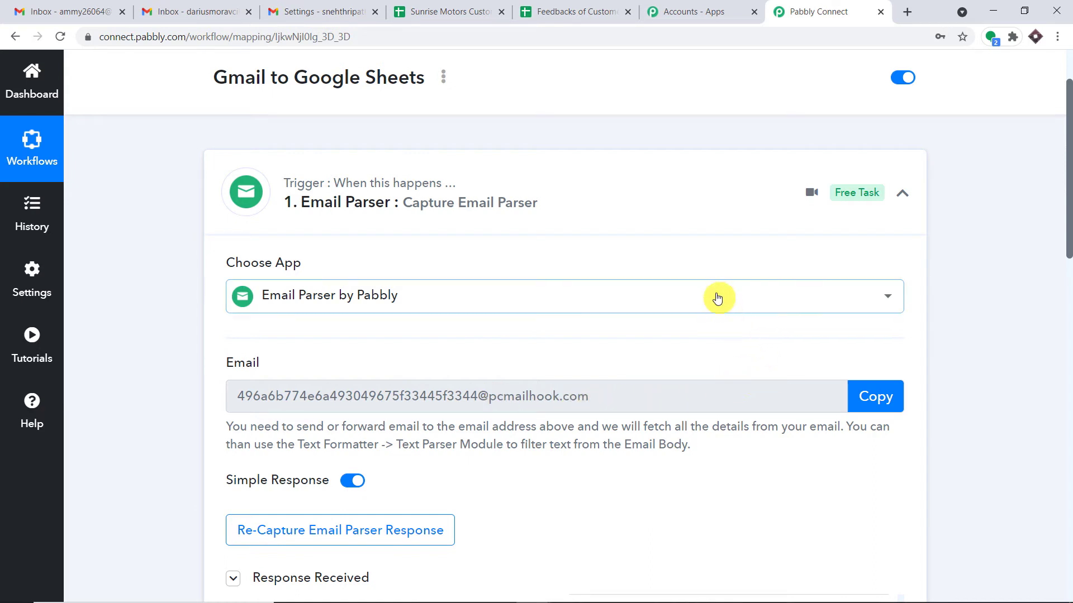
scroll(712, 296, down, 4)
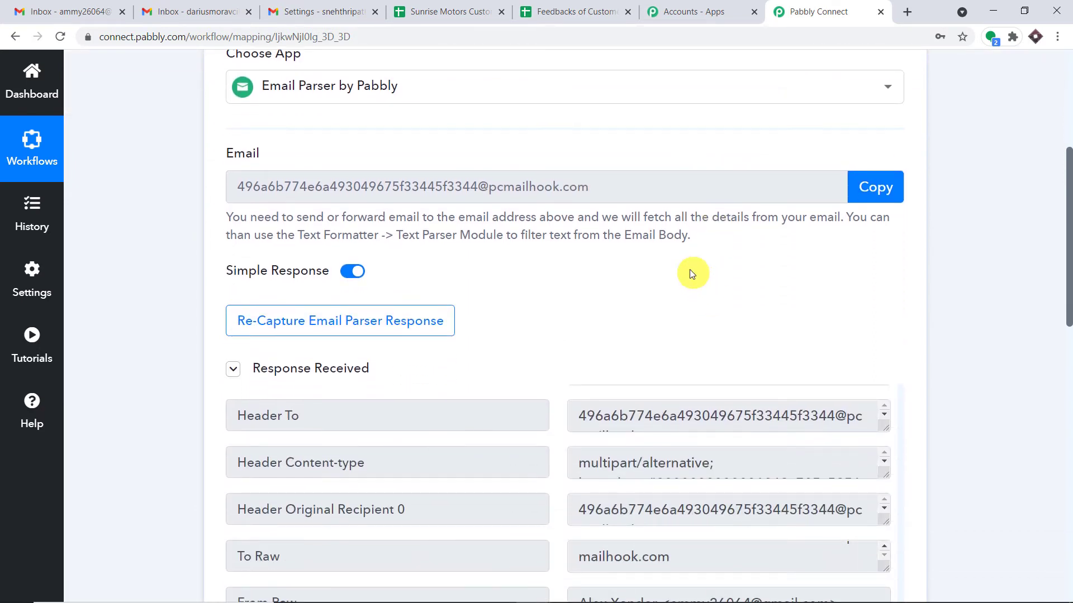
- Switch to the support account's Gmail inbox and check which email address the account uses
click(355, 4)
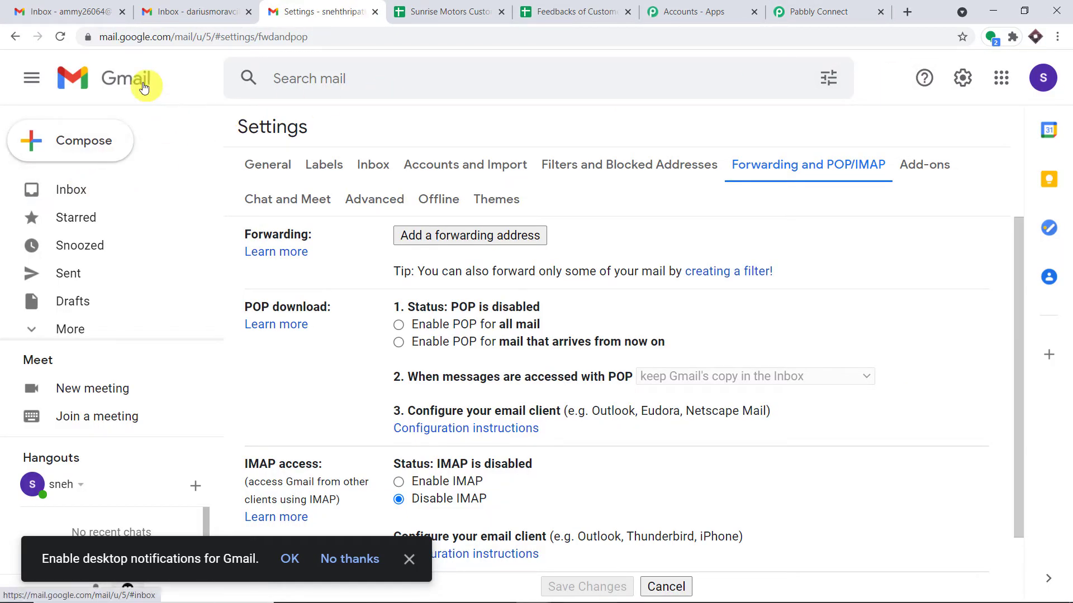
click(152, 85)
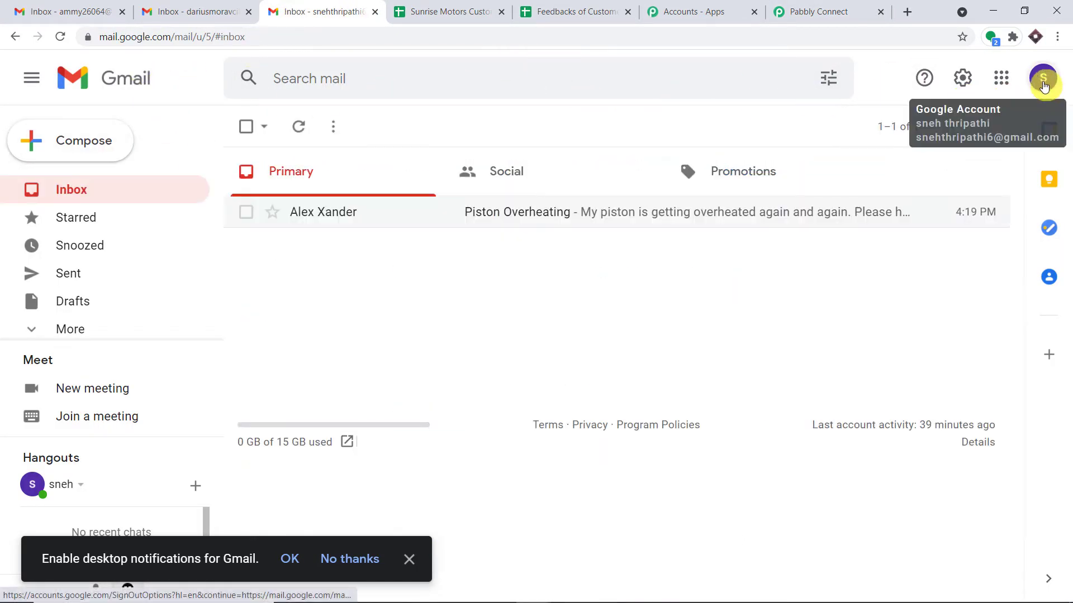
click(1042, 83)
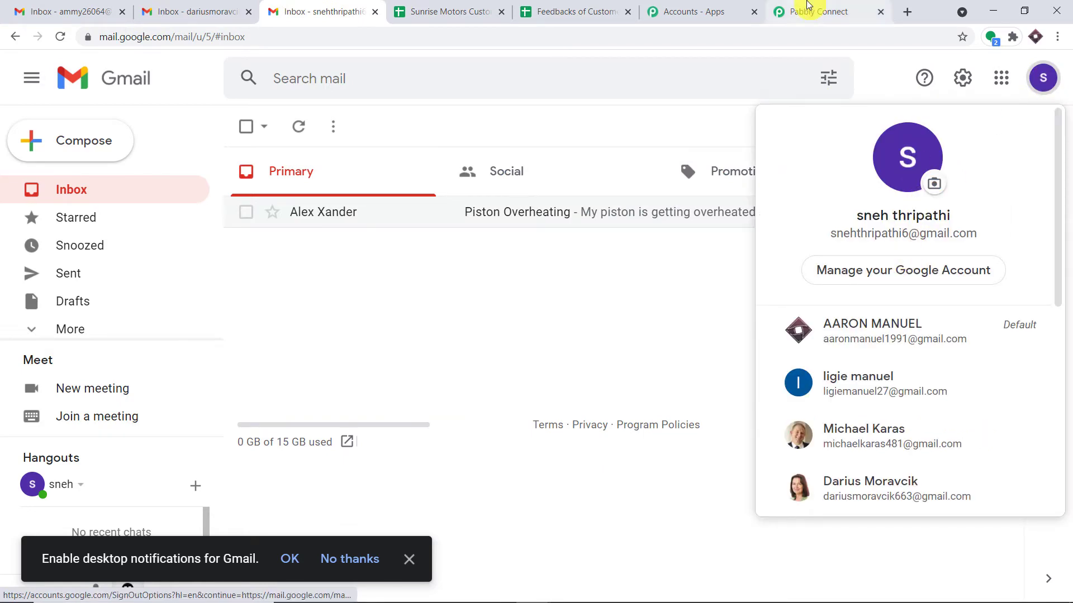
click(807, 7)
click(284, 8)
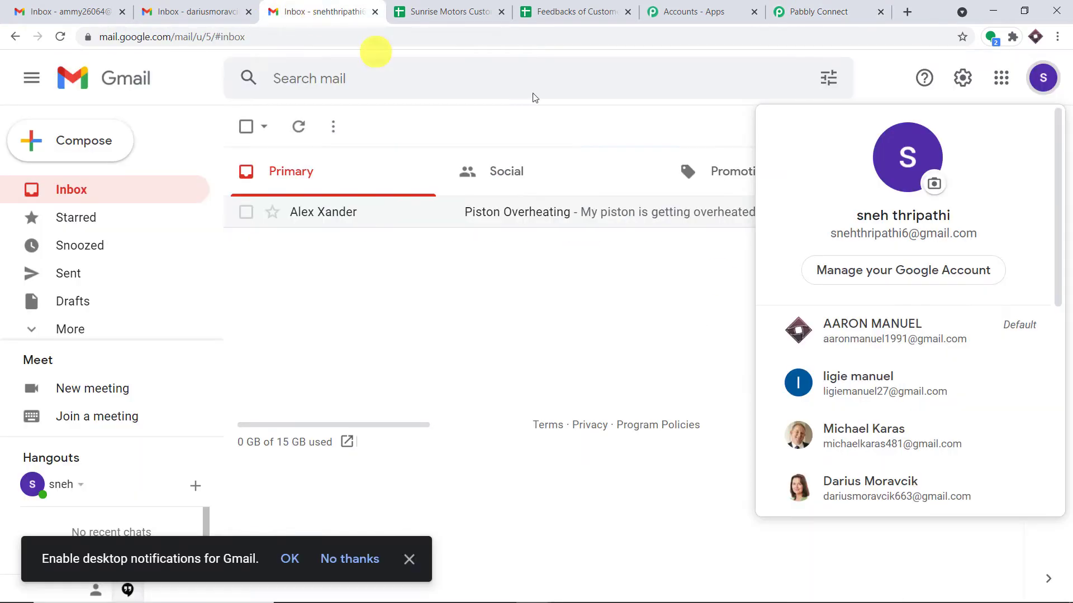
drag(979, 235, 825, 242)
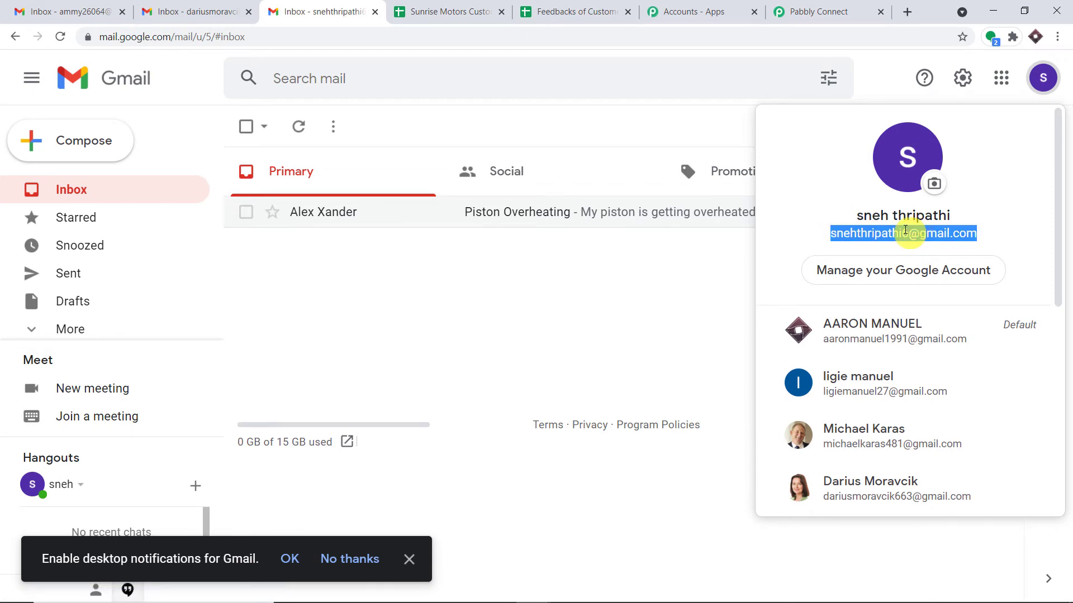
- Return to Pabbly Connect and start re-capturing the Email Parser response, agreeing to replace the existing one
click(820, 11)
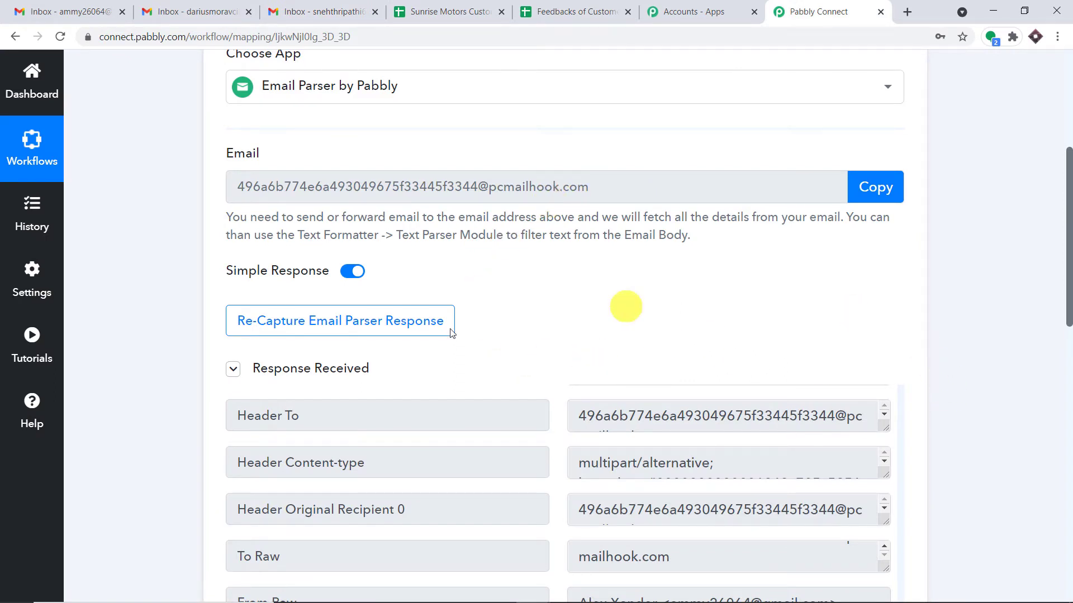
click(331, 327)
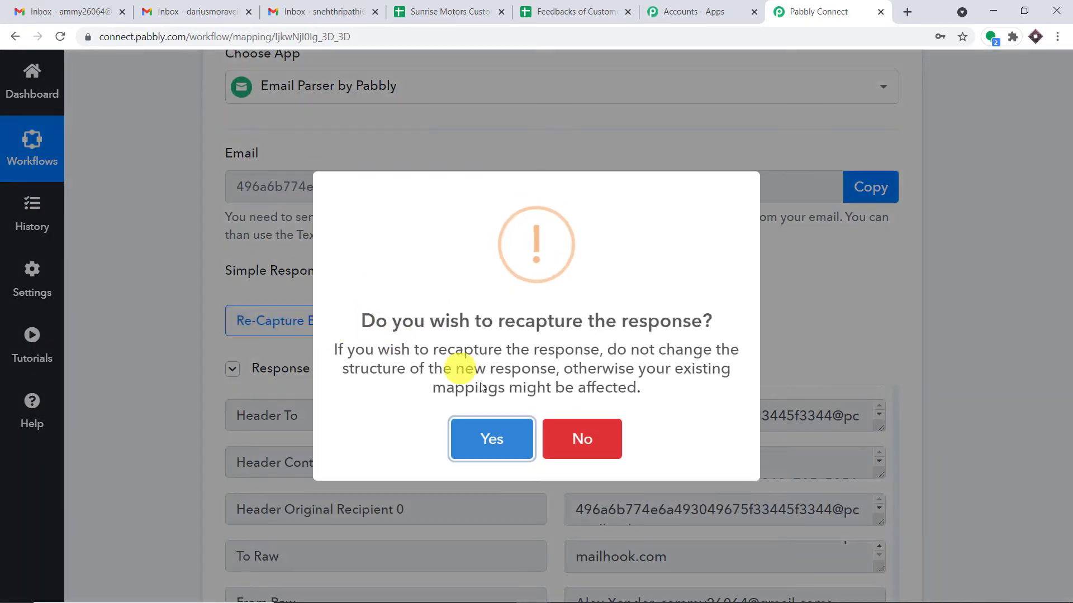
click(514, 443)
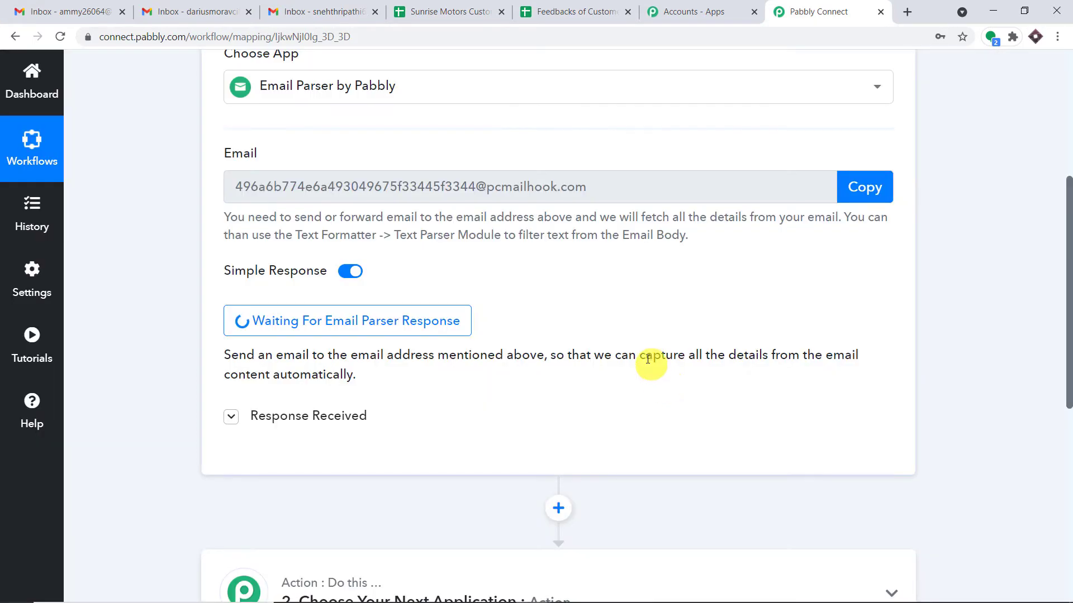
click(332, 8)
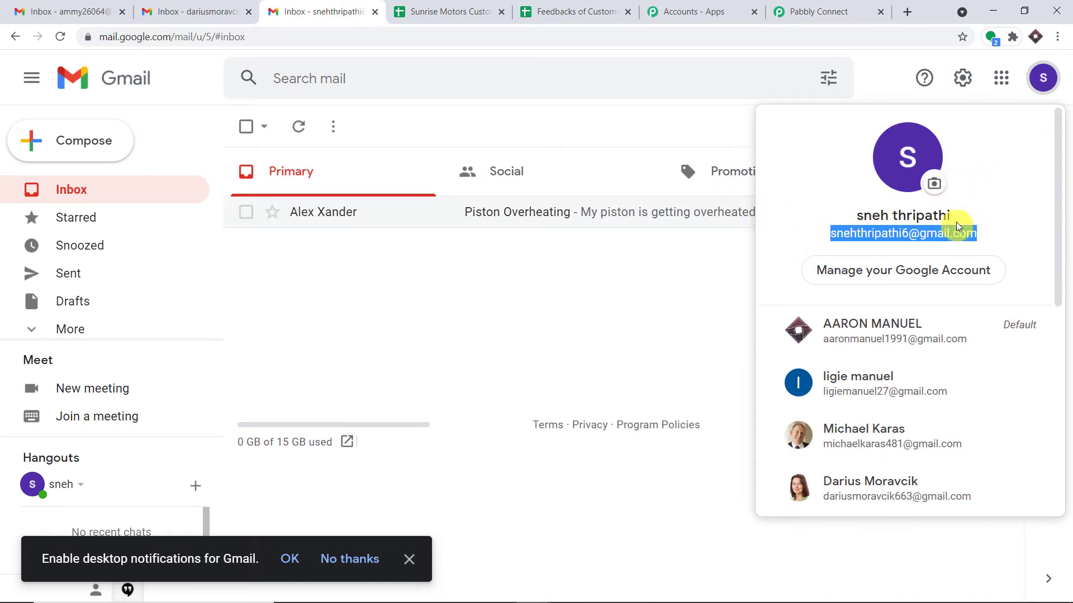
click(791, 11)
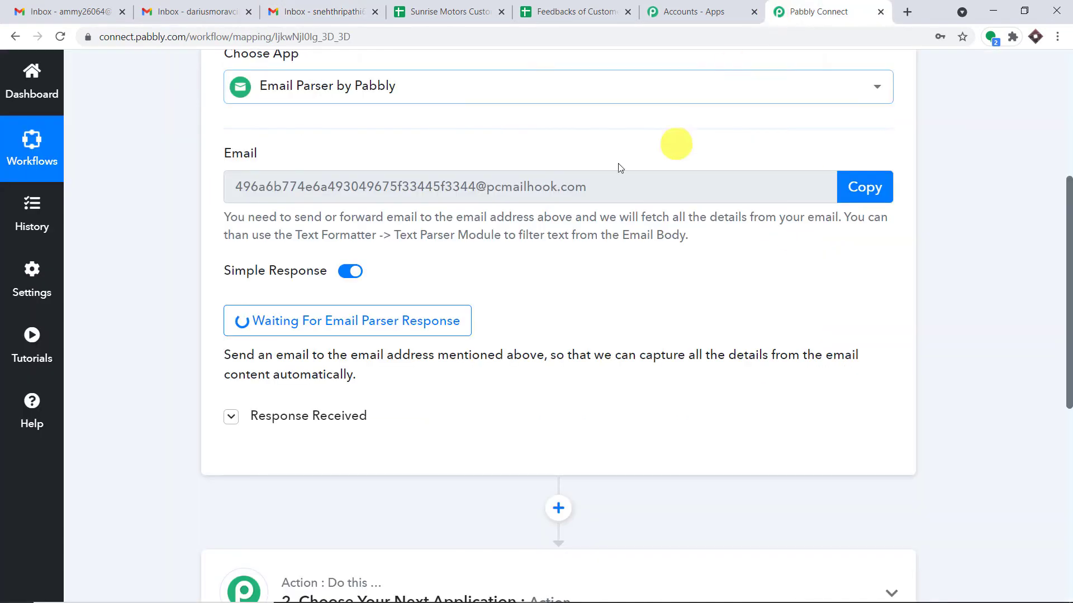
- Go to the Filters and Blocked Addresses settings of the support account in Gmail and start a new filter
click(361, 10)
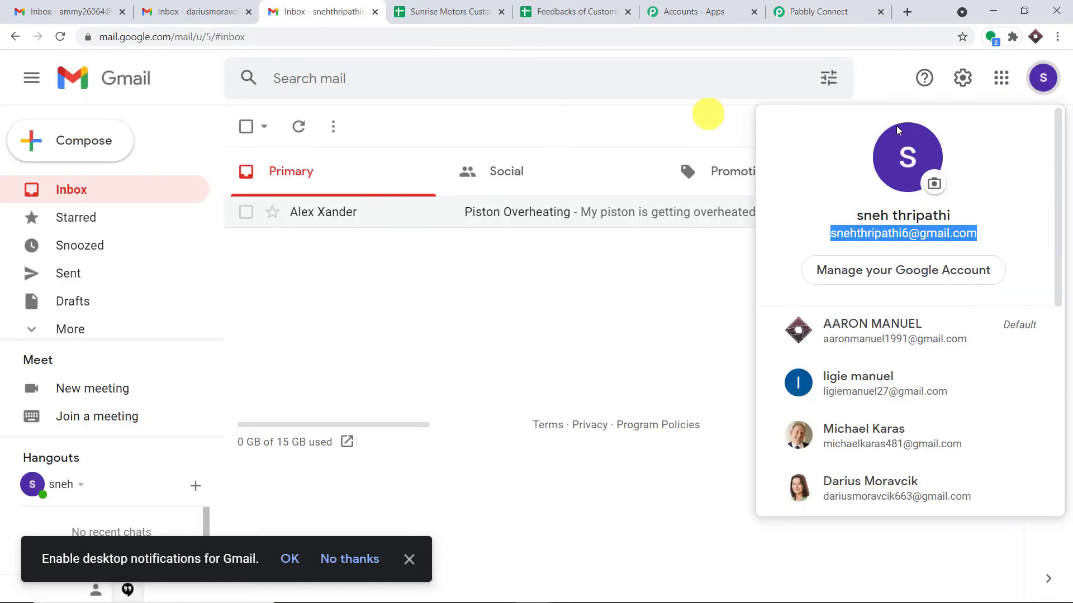
click(966, 84)
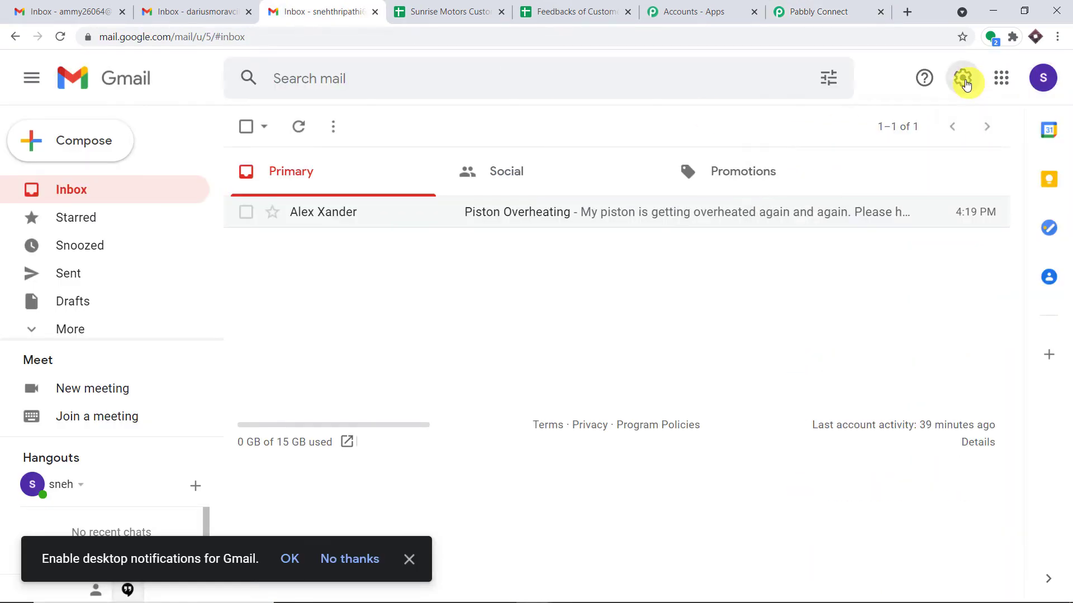
click(966, 84)
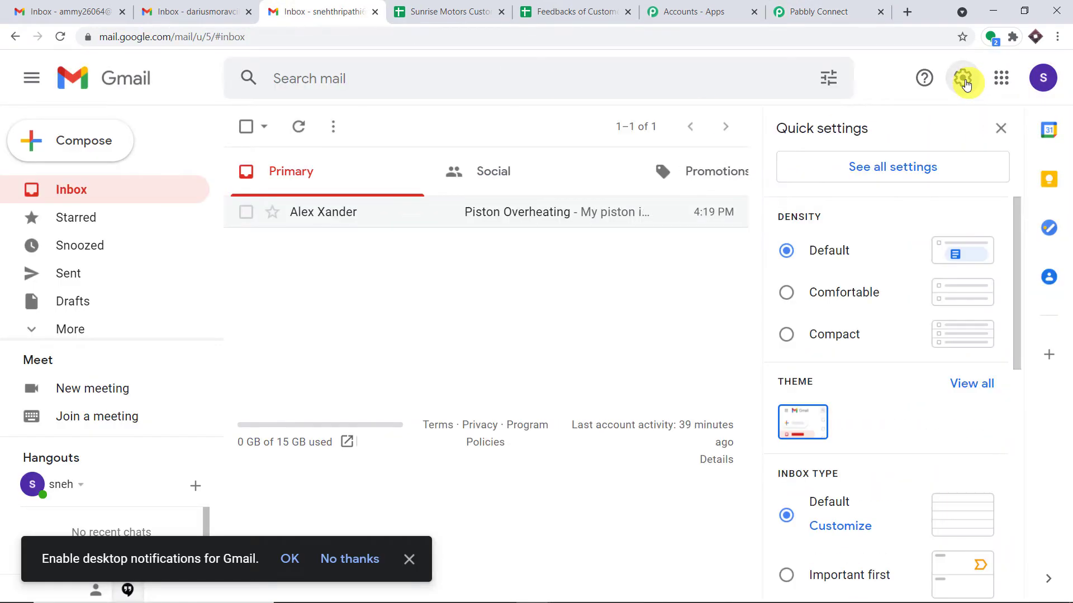
click(925, 170)
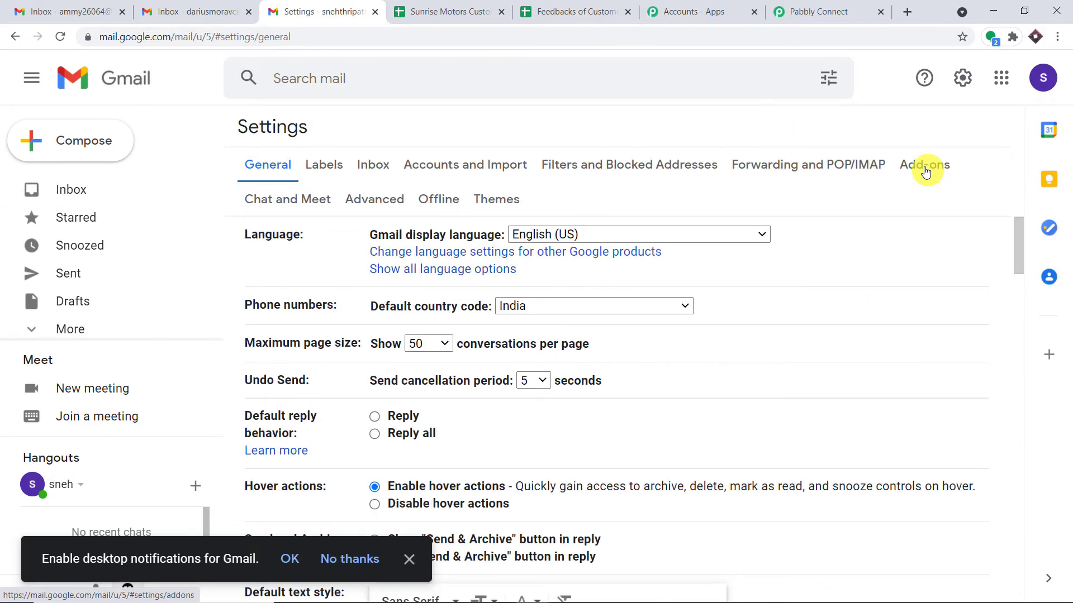
click(644, 173)
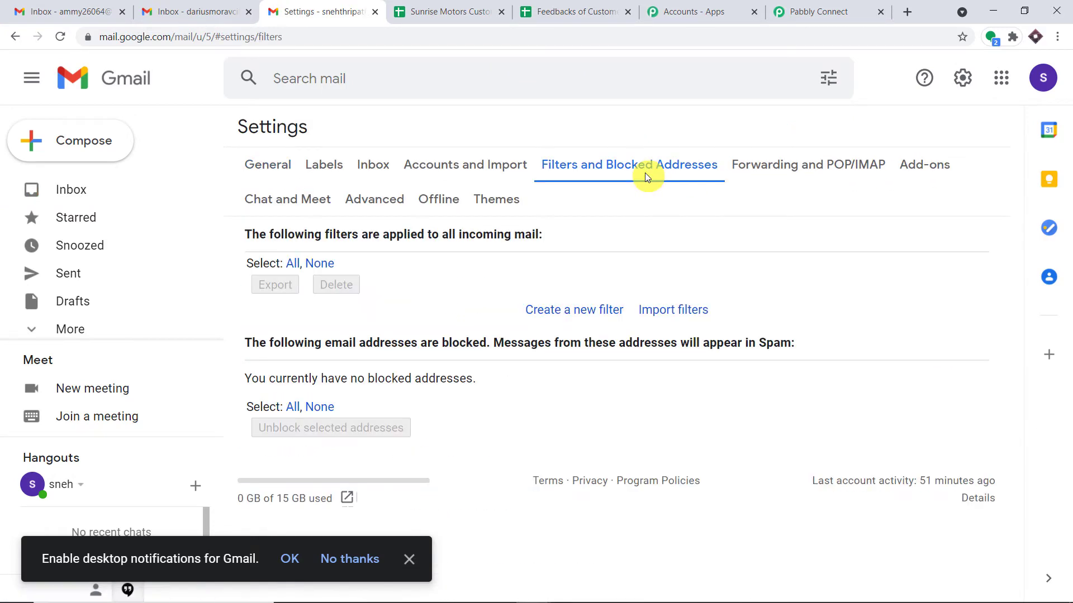
click(583, 316)
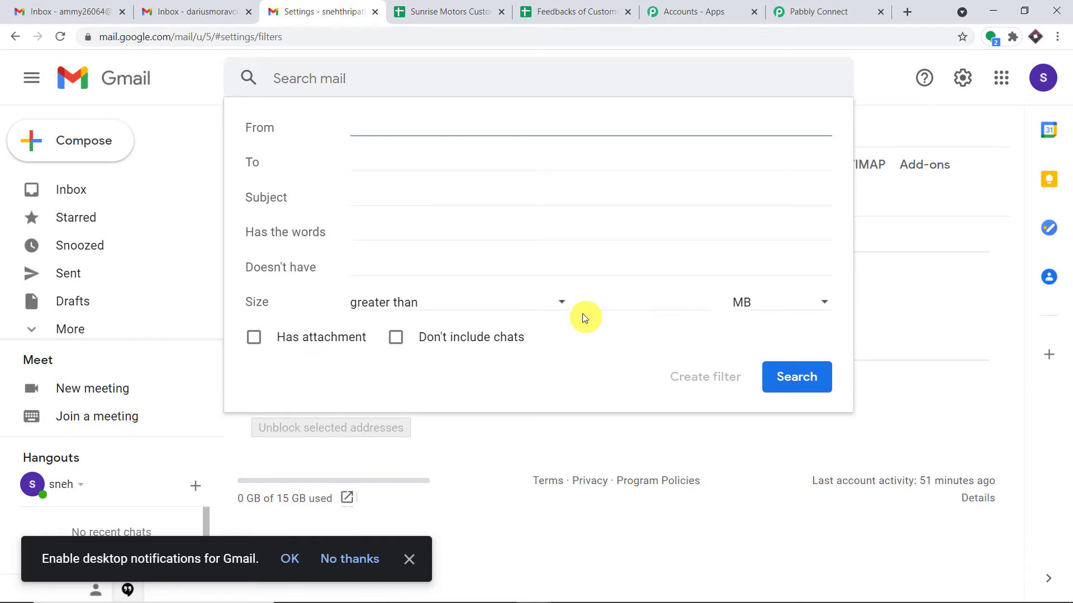
- Copy the account's own email address, use it as the To criterion of a new filter, and continue to the filter actions
click(1042, 78)
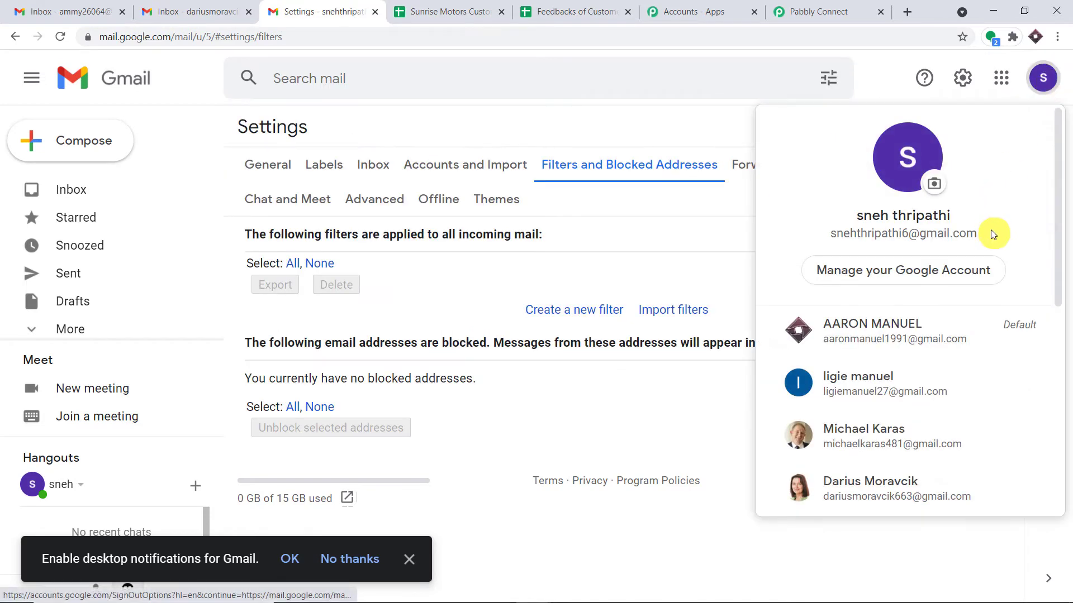
drag(992, 233, 832, 236)
right_click(834, 236)
click(837, 244)
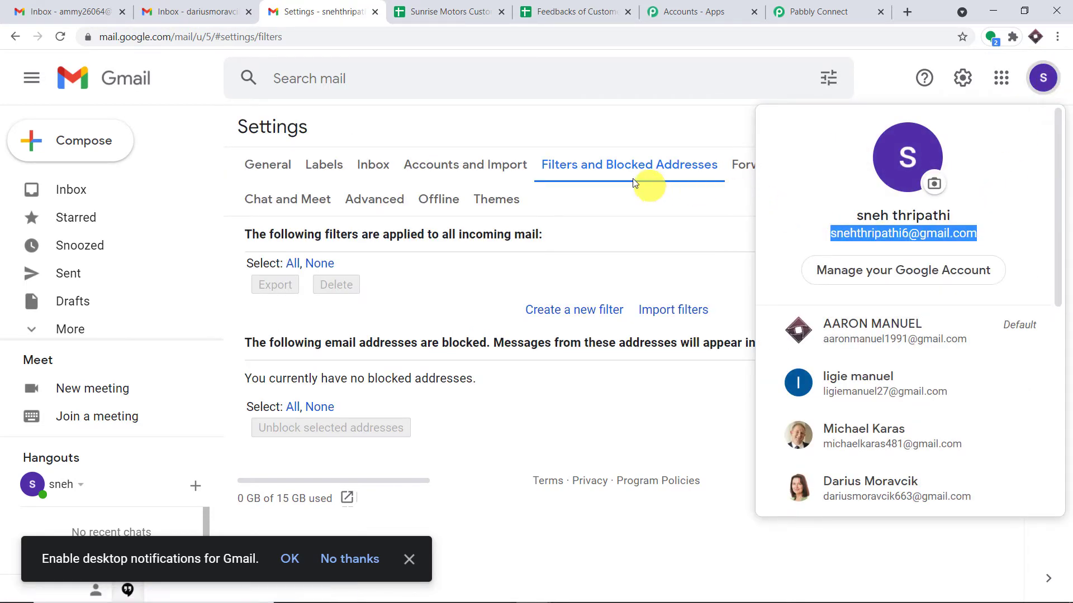
click(584, 309)
click(371, 162)
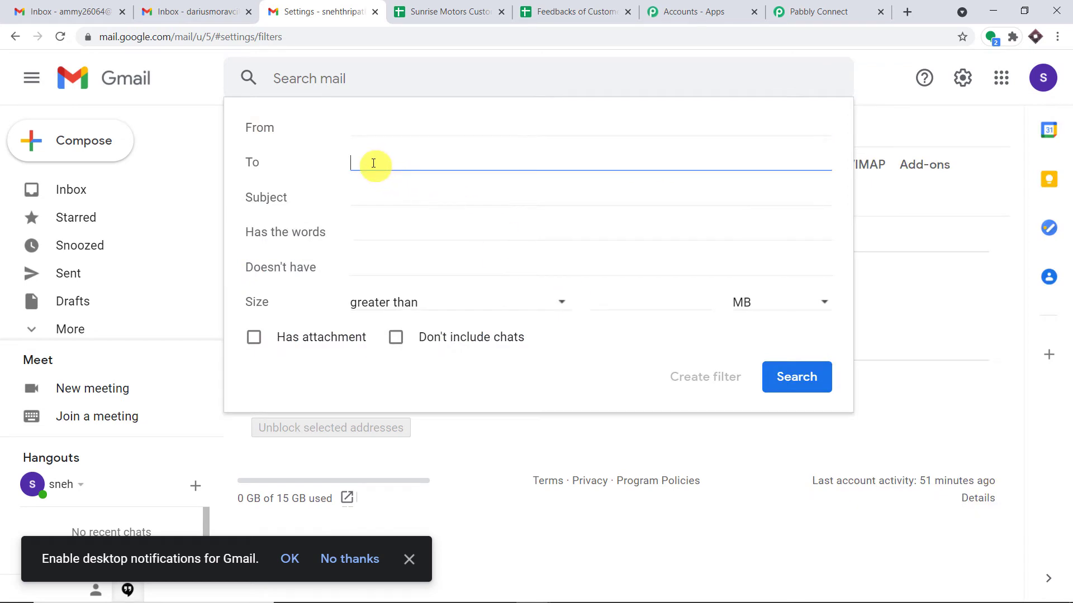
right_click(372, 164)
click(431, 275)
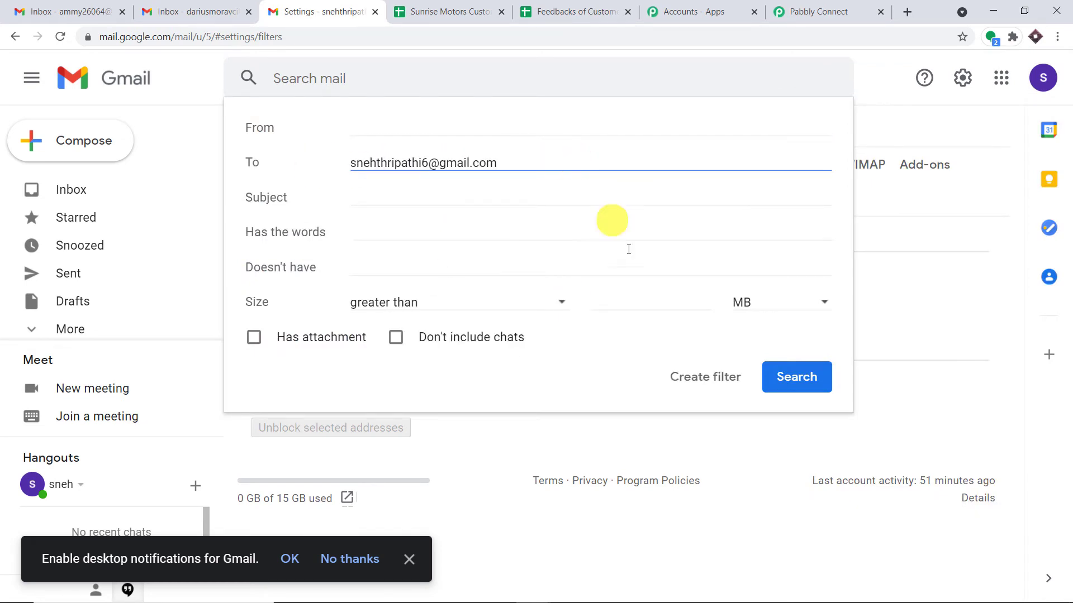
click(708, 377)
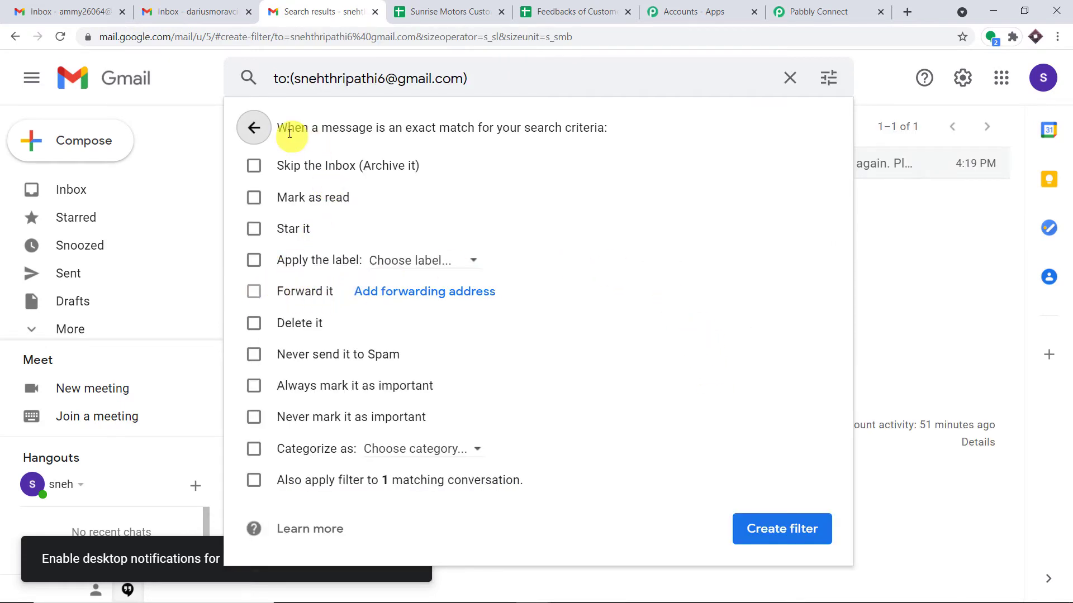
- Begin adding a forwarding address for the filter, and copy the Email Parser address from the Pabbly Connect trigger
click(450, 294)
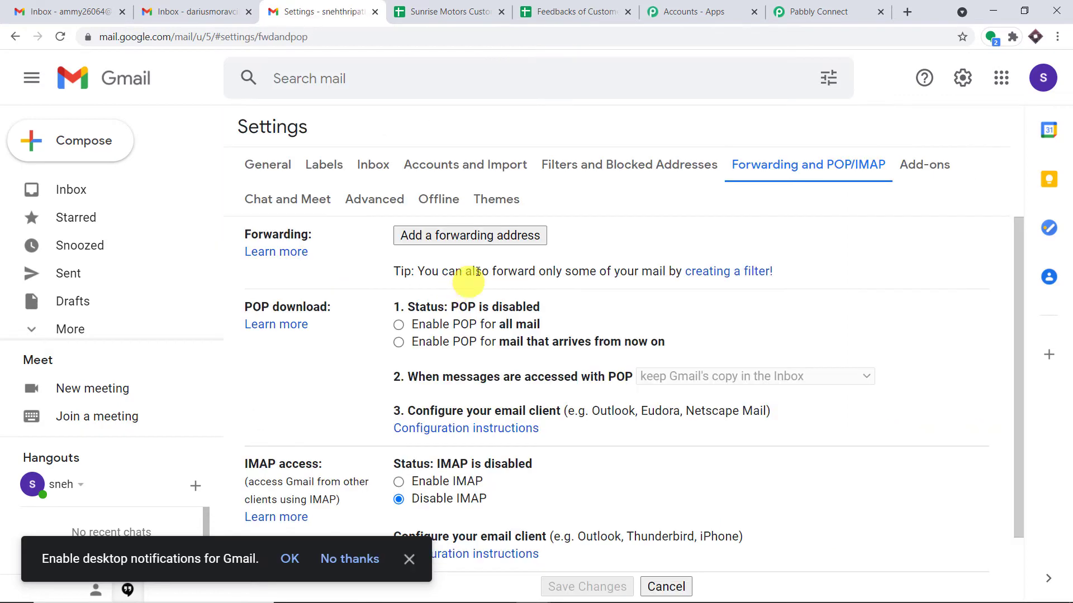
click(484, 235)
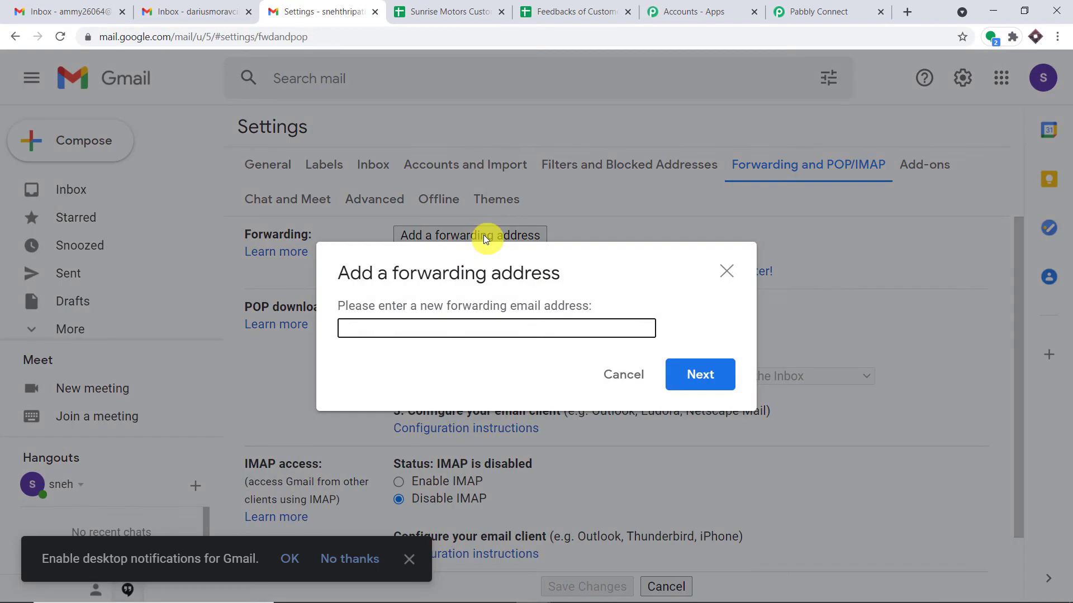
click(821, 11)
click(863, 186)
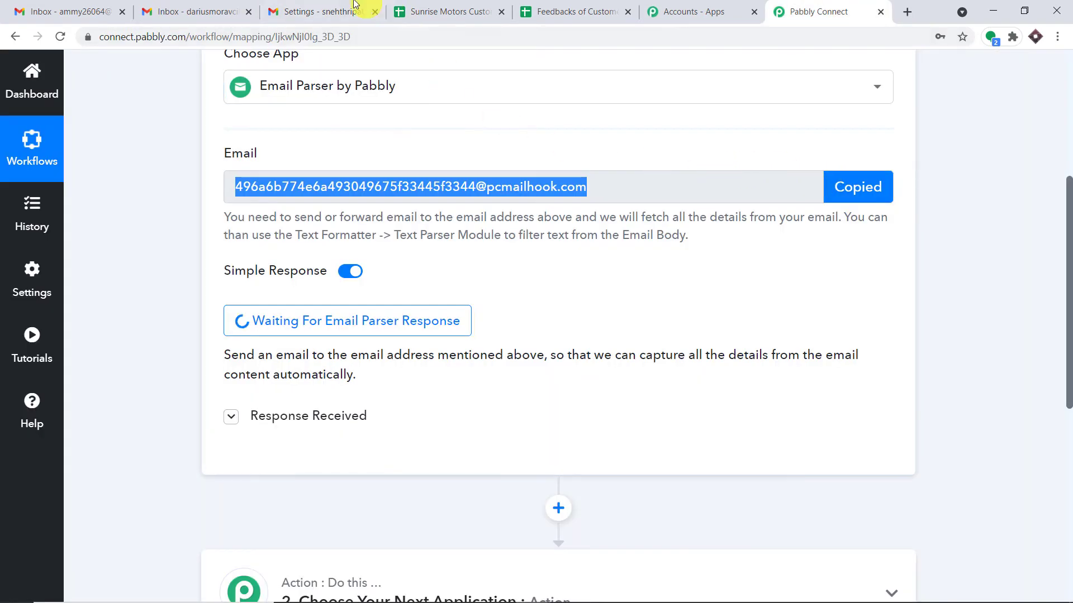
- Paste the Email Parser address as Gmail's new forwarding address and proceed with the forwarding request
click(321, 10)
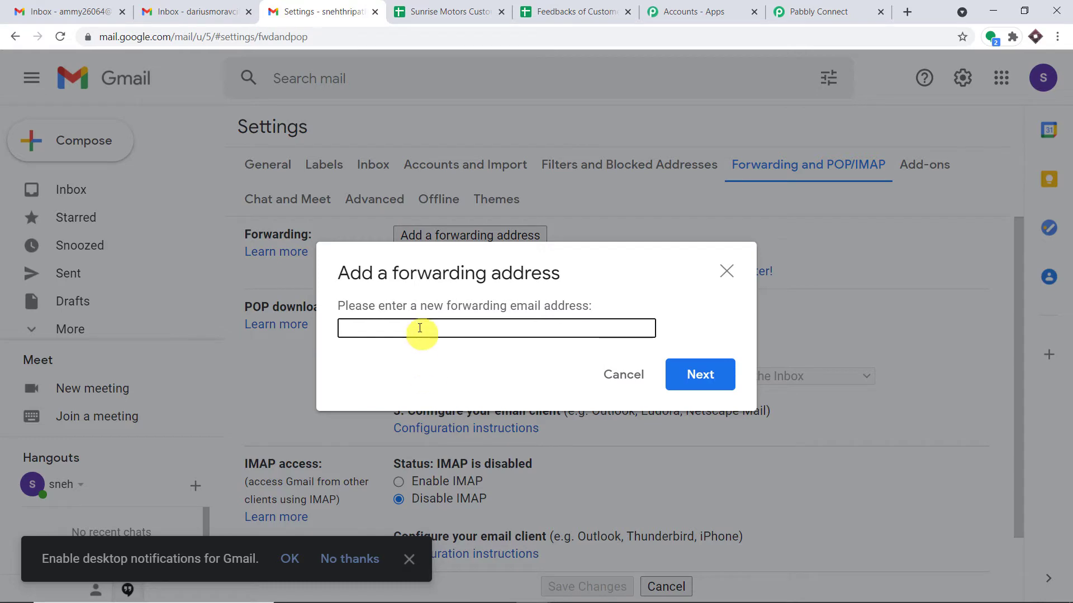
right_click(420, 327)
click(471, 438)
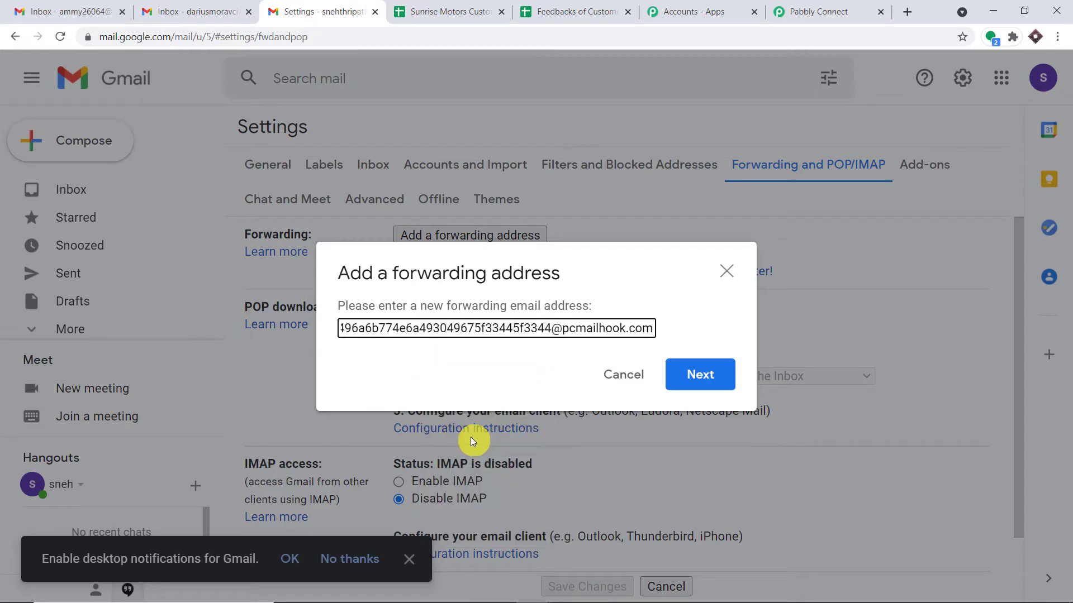
click(705, 376)
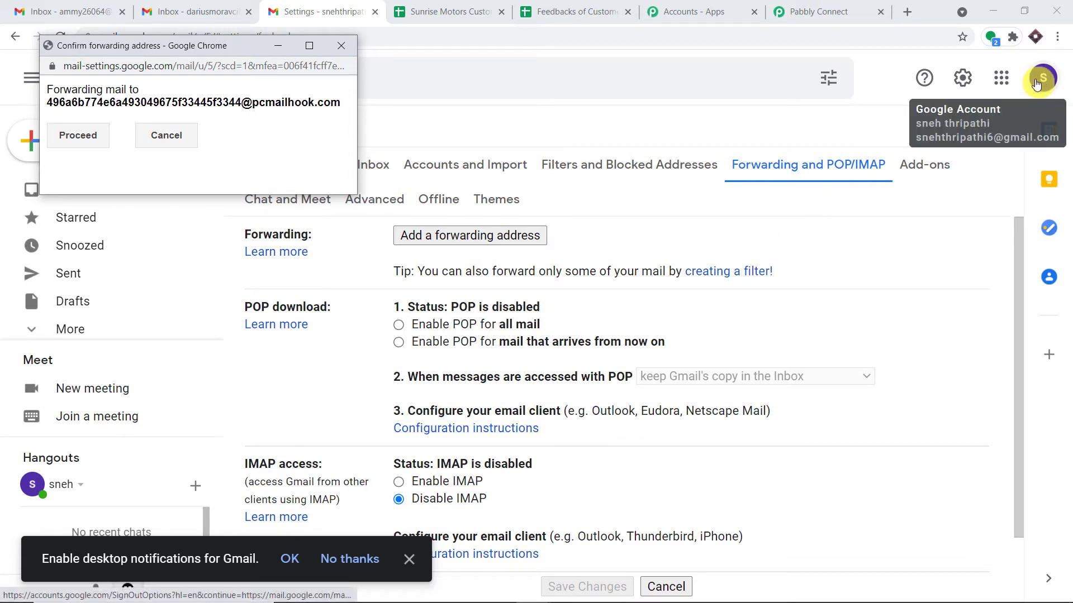
click(66, 133)
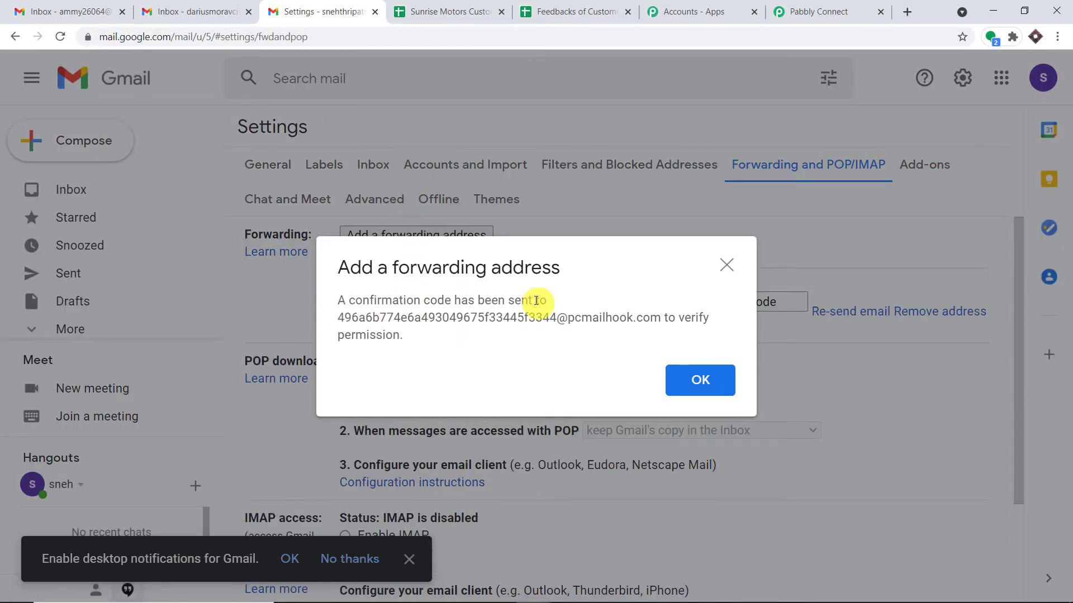
- Expand the Body Text of the newly captured response in Pabbly Connect and copy the forwarding confirmation code from it
click(824, 12)
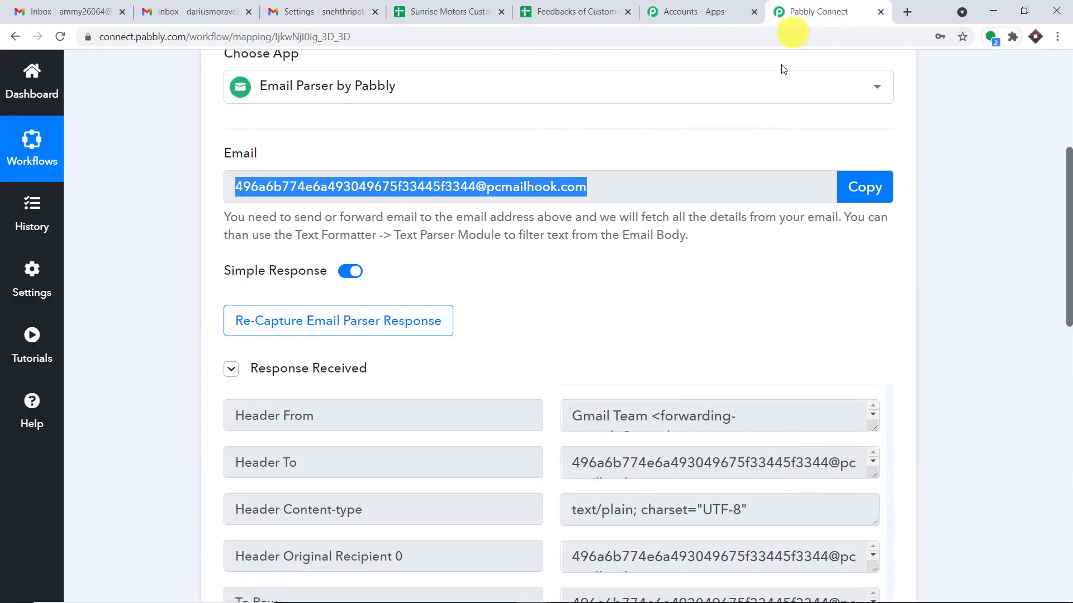
drag(1068, 278, 1037, 391)
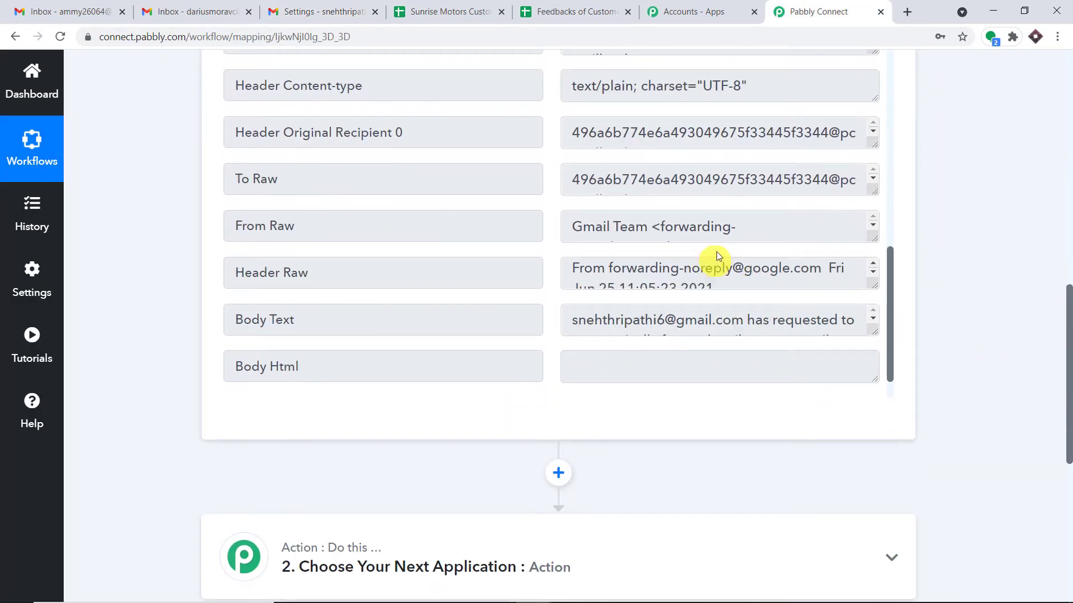
scroll(783, 224, down, 2)
scroll(780, 229, down, 1)
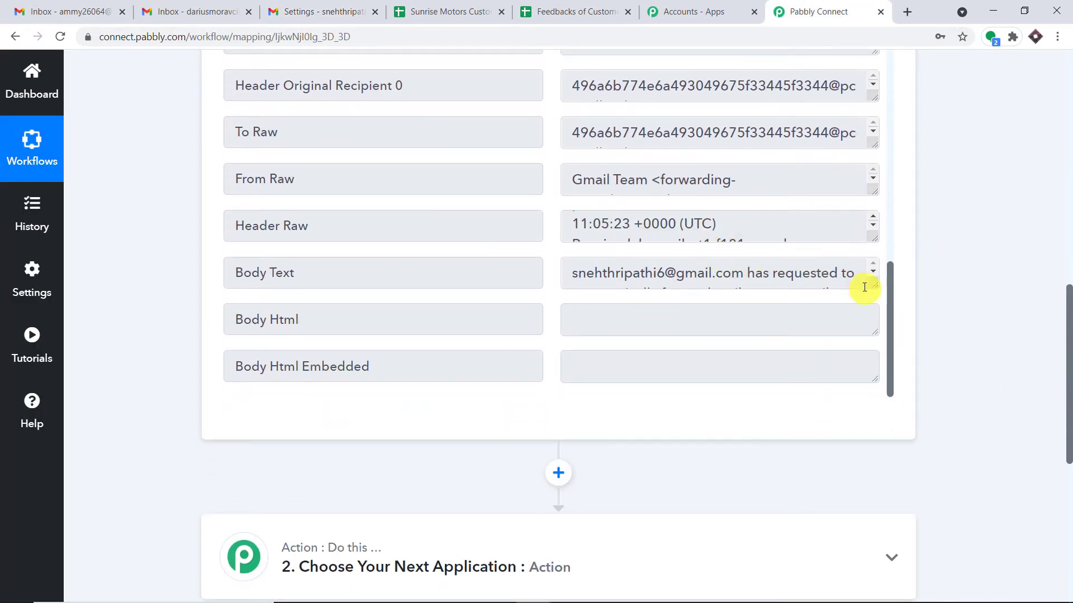
drag(873, 287, 867, 421)
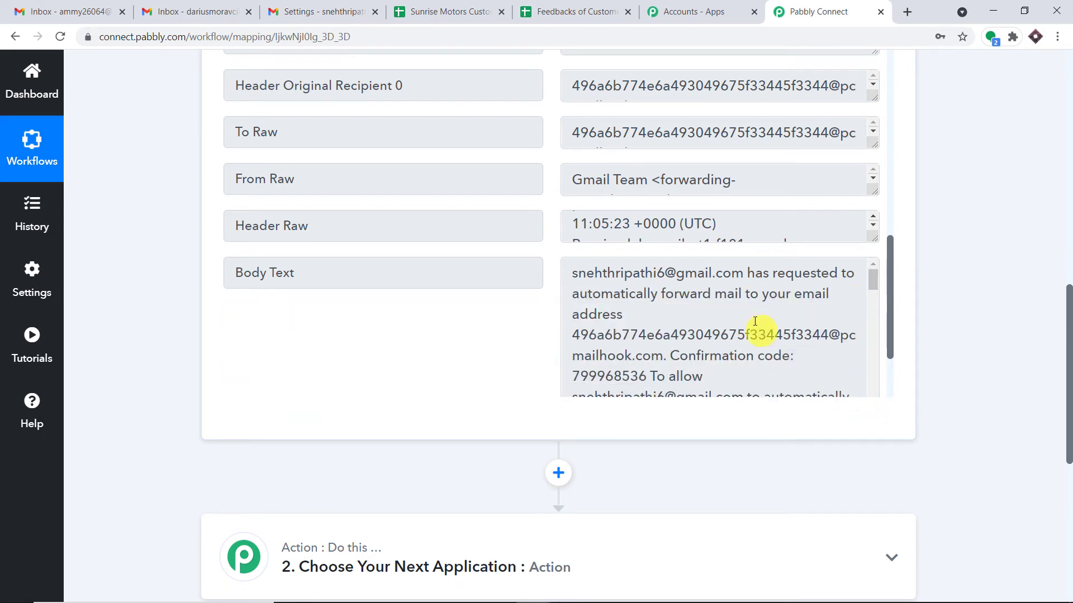
scroll(730, 316, down, 2)
drag(650, 306, 573, 307)
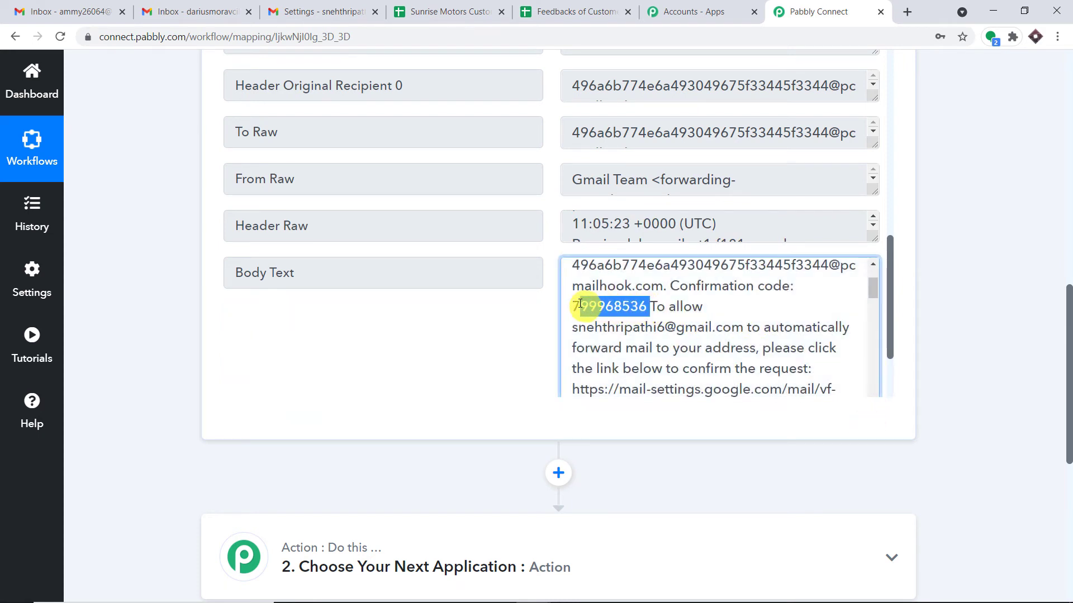
right_click(575, 304)
click(611, 315)
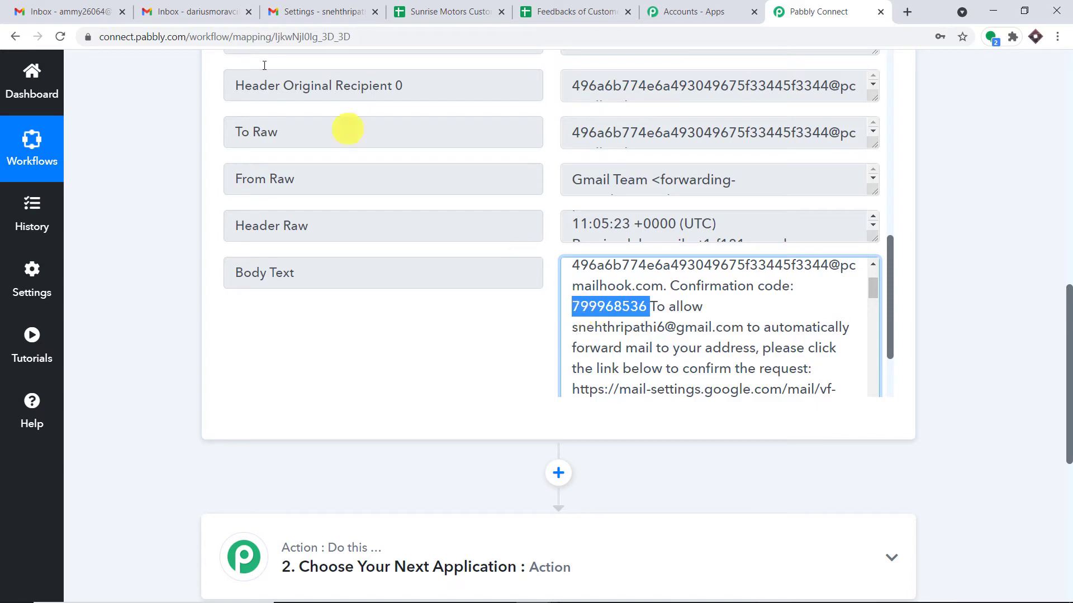
- Enter the copied confirmation code in Gmail's forwarding settings and verify the Email Parser forwarding address
click(298, 11)
click(686, 385)
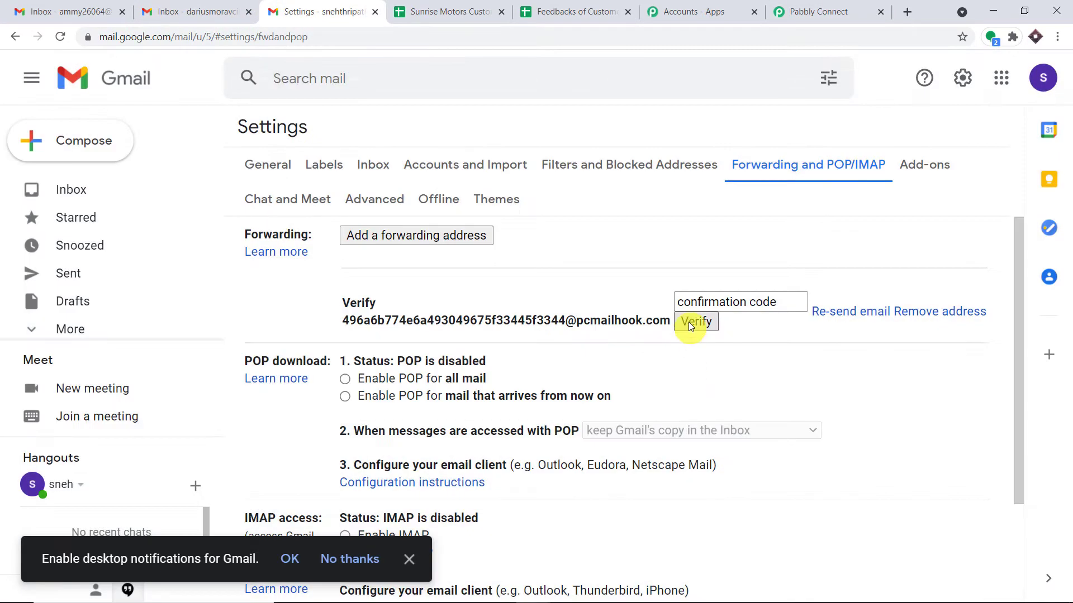
click(693, 301)
right_click(695, 302)
click(731, 412)
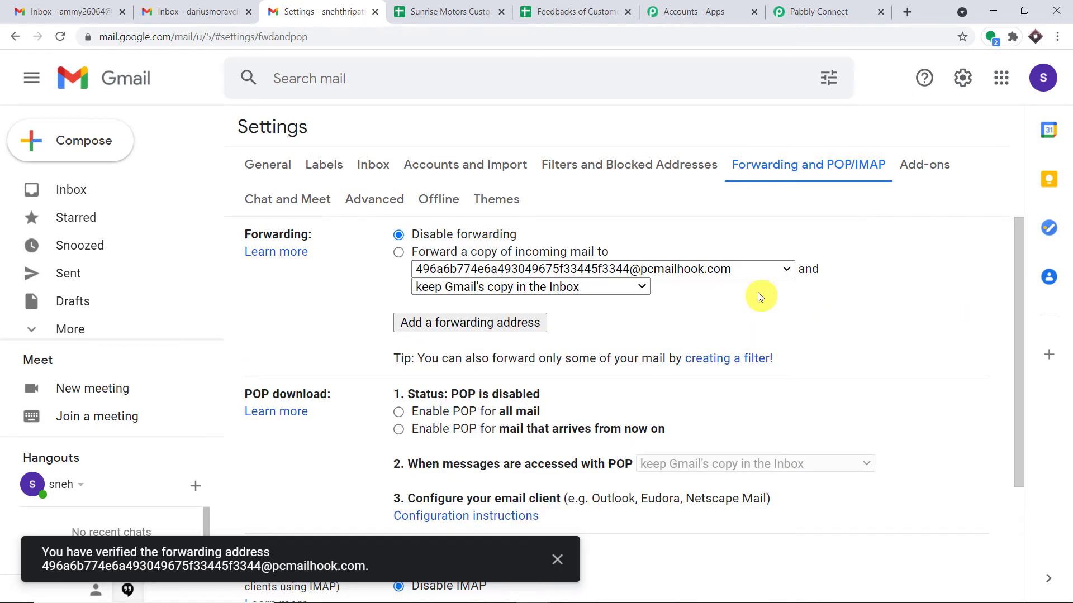
- Enable forwarding a copy of incoming mail to the verified Email Parser address and save the Gmail settings
click(400, 256)
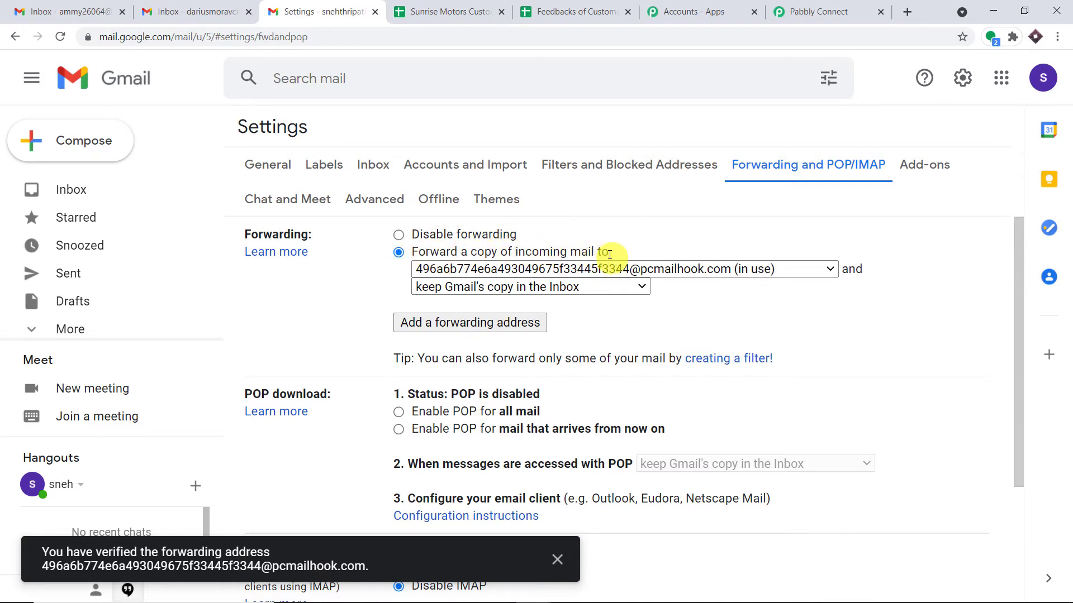
scroll(759, 273, down, 3)
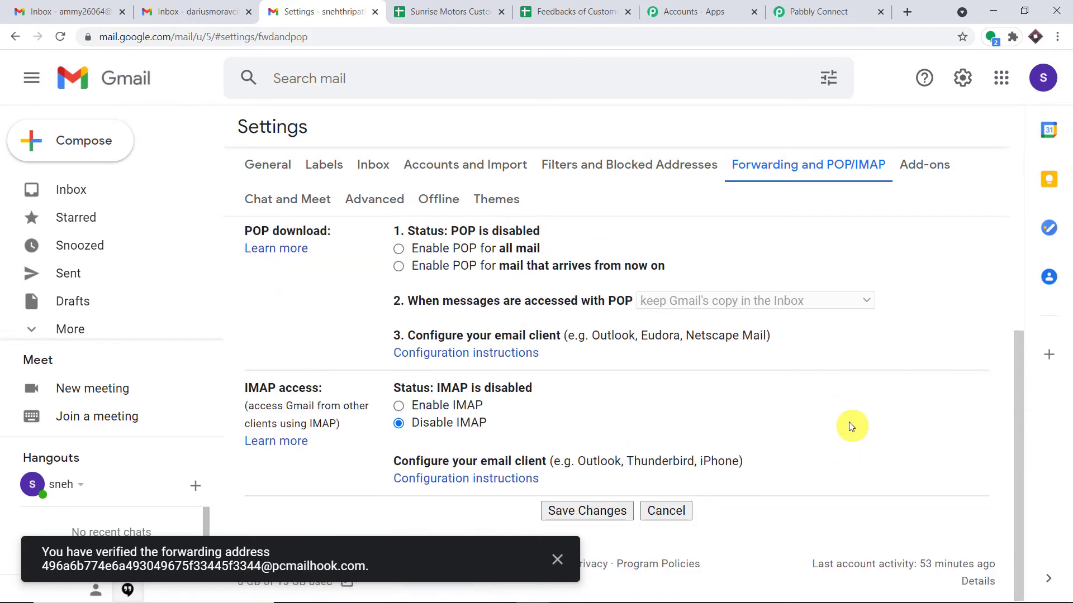
click(588, 508)
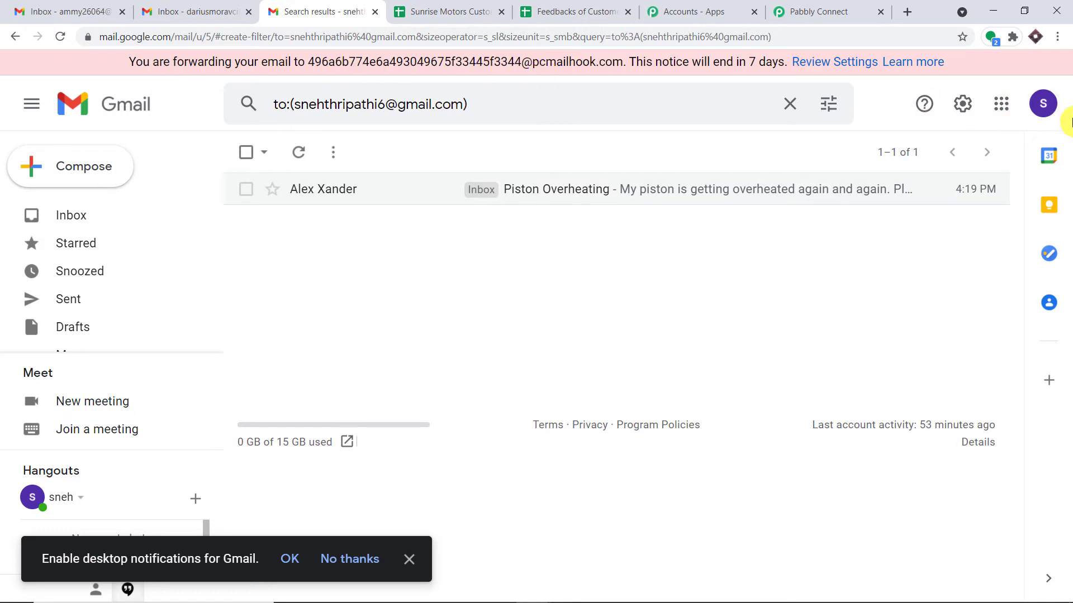
- Show the forwarding Gmail account's details, and start re-capturing the Email Parser response in the Pabbly Connect trigger
click(1040, 104)
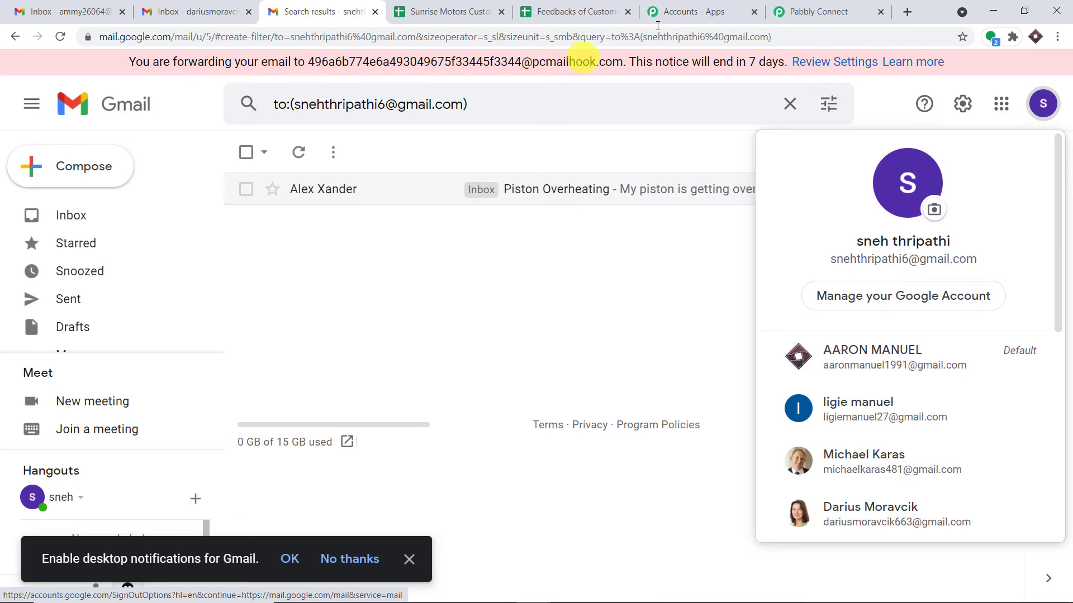
click(818, 11)
scroll(1067, 243, up, 1)
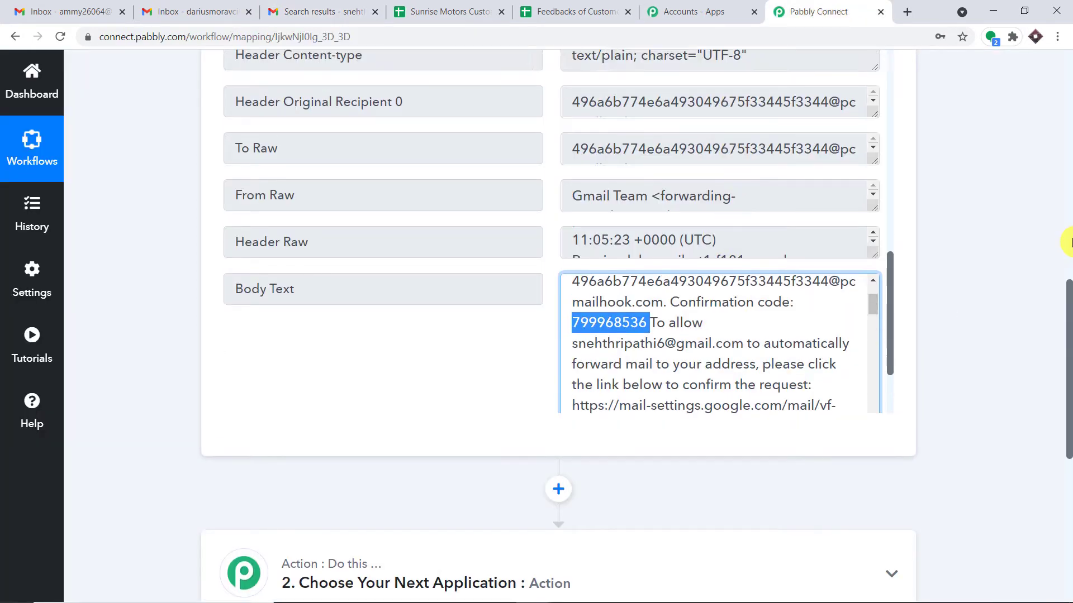
scroll(1067, 243, up, 8)
click(385, 381)
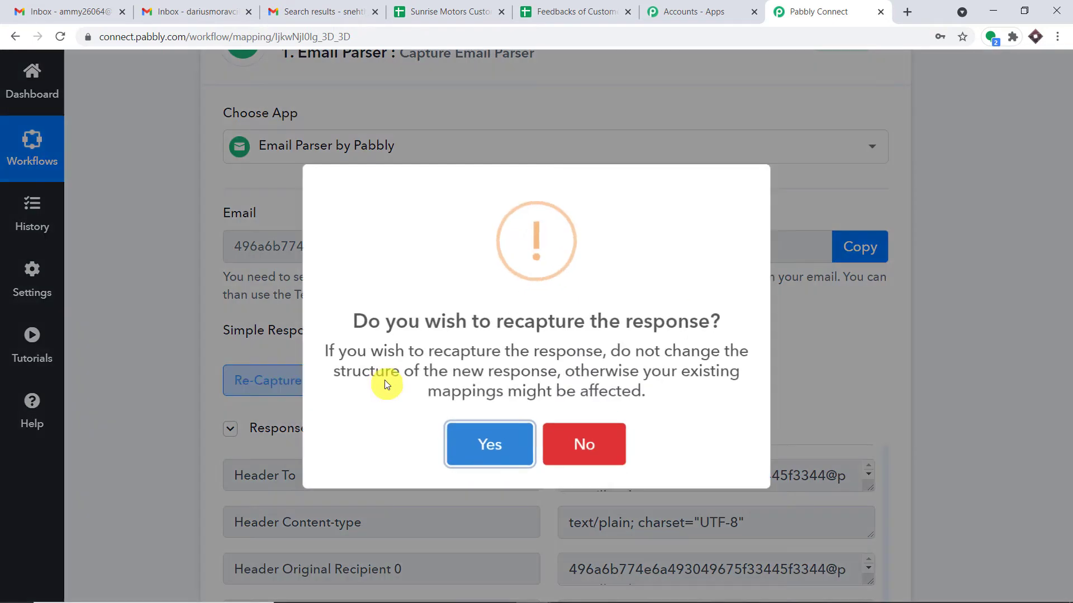
click(502, 436)
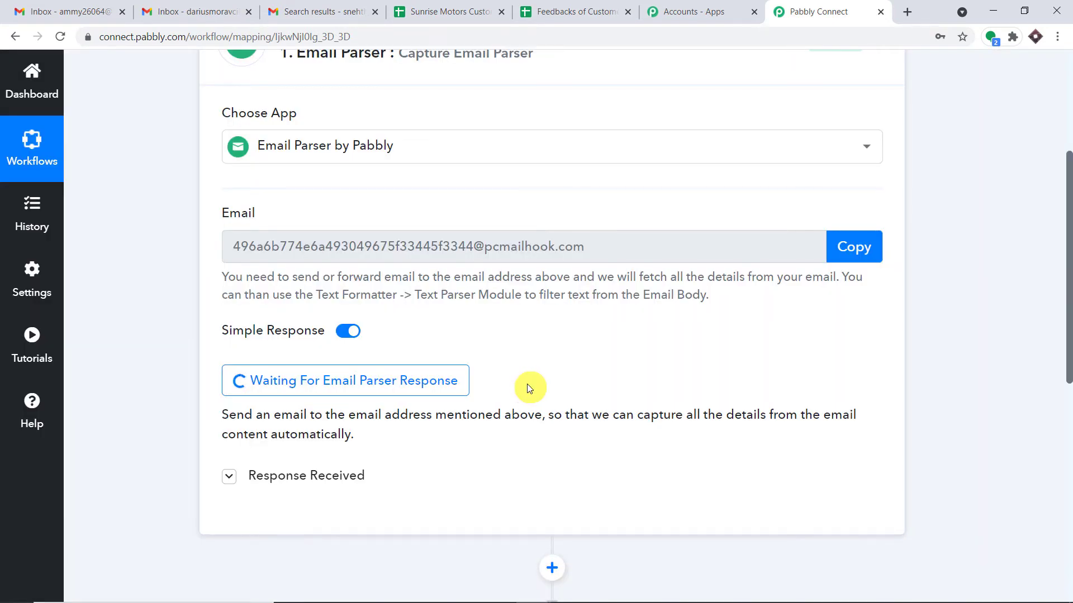
- Copy the forwarding account's own email address from its Gmail account details
click(312, 10)
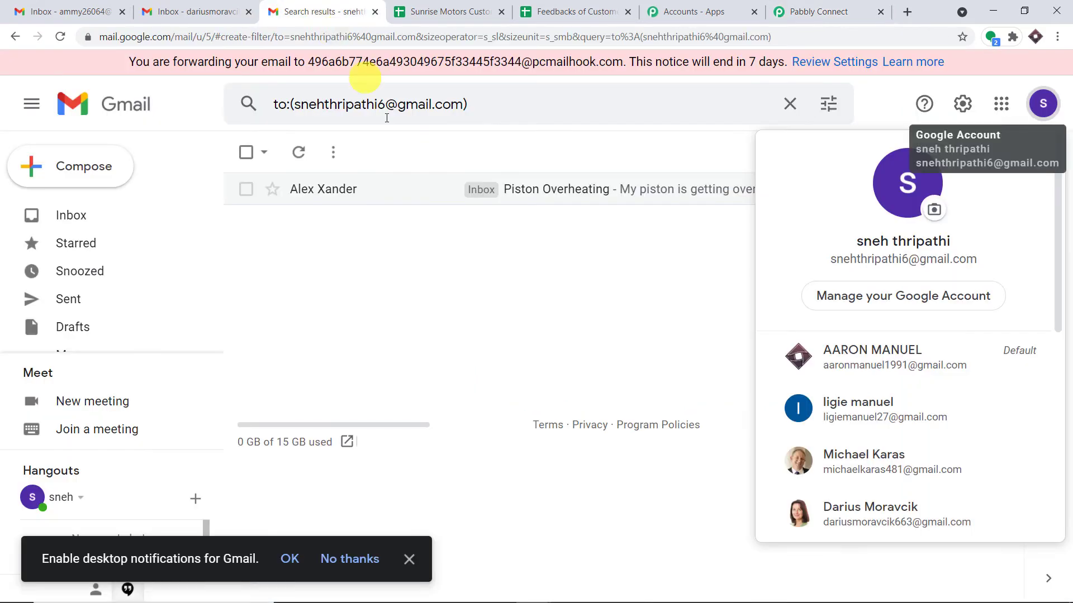
click(205, 15)
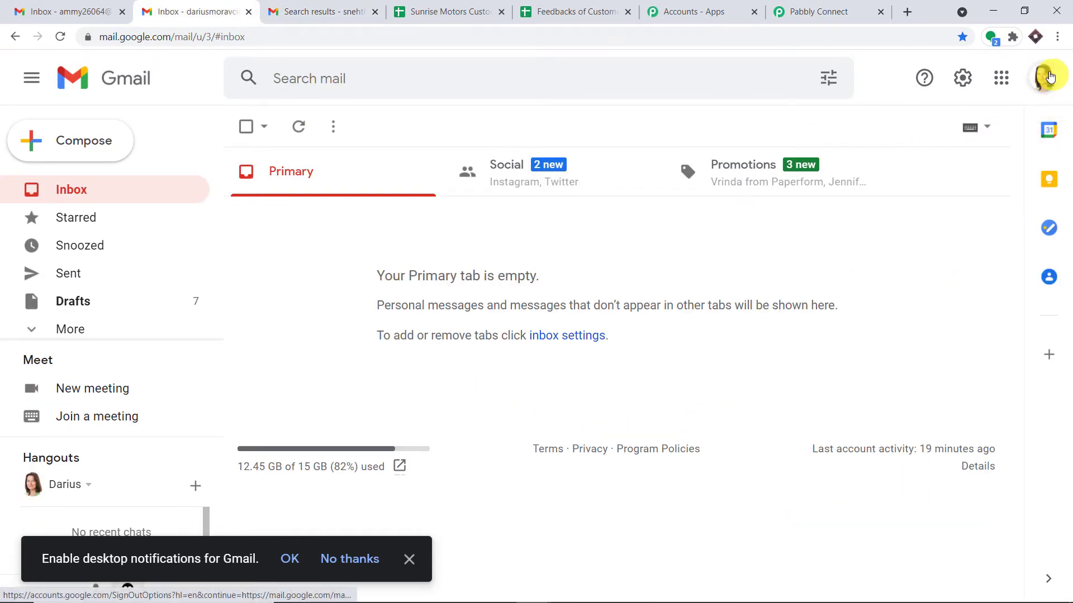
click(359, 10)
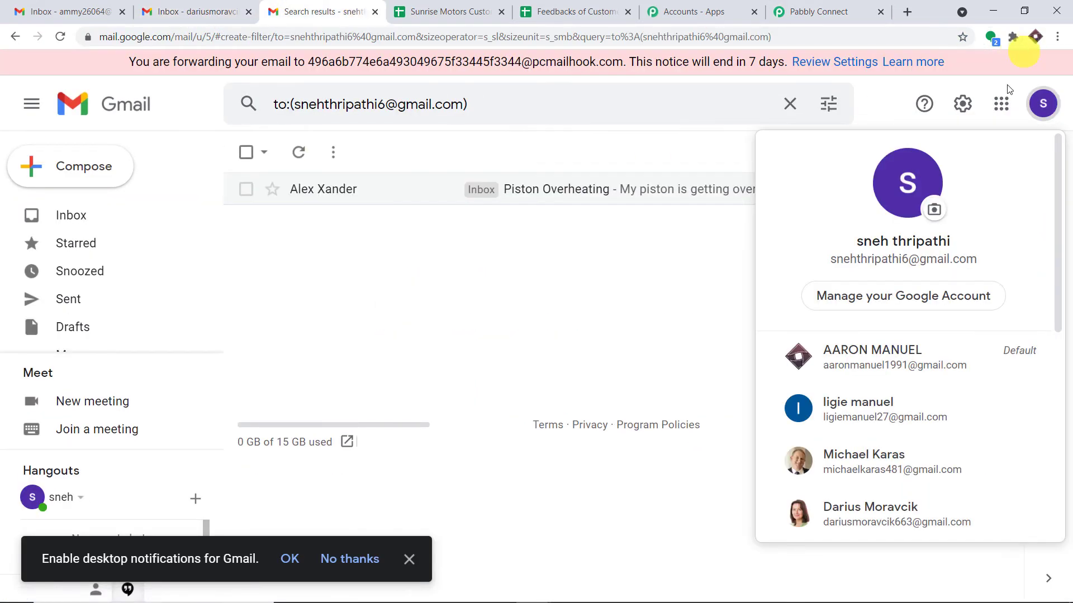
drag(978, 260, 828, 268)
right_click(828, 268)
click(846, 278)
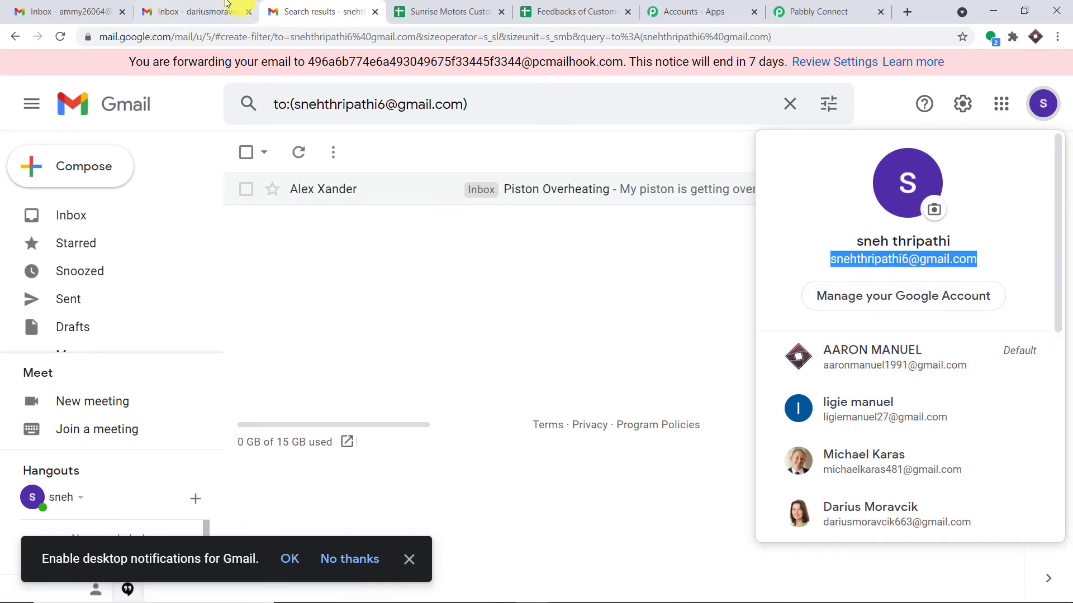
- Compose a new message in the second Gmail account, with the copied email address as its recipient
click(214, 9)
click(103, 147)
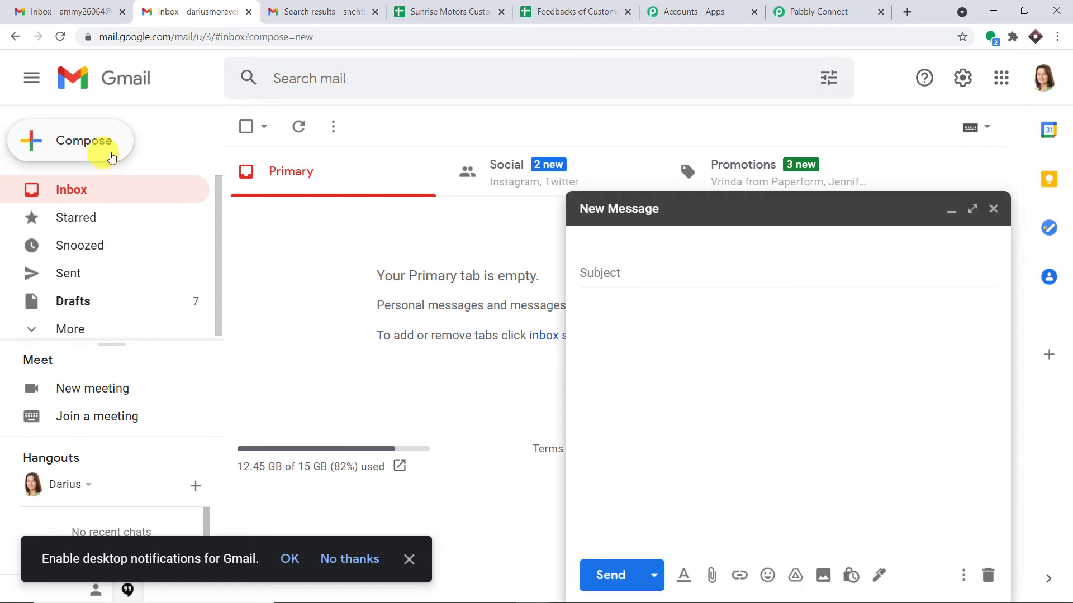
right_click(610, 244)
click(647, 354)
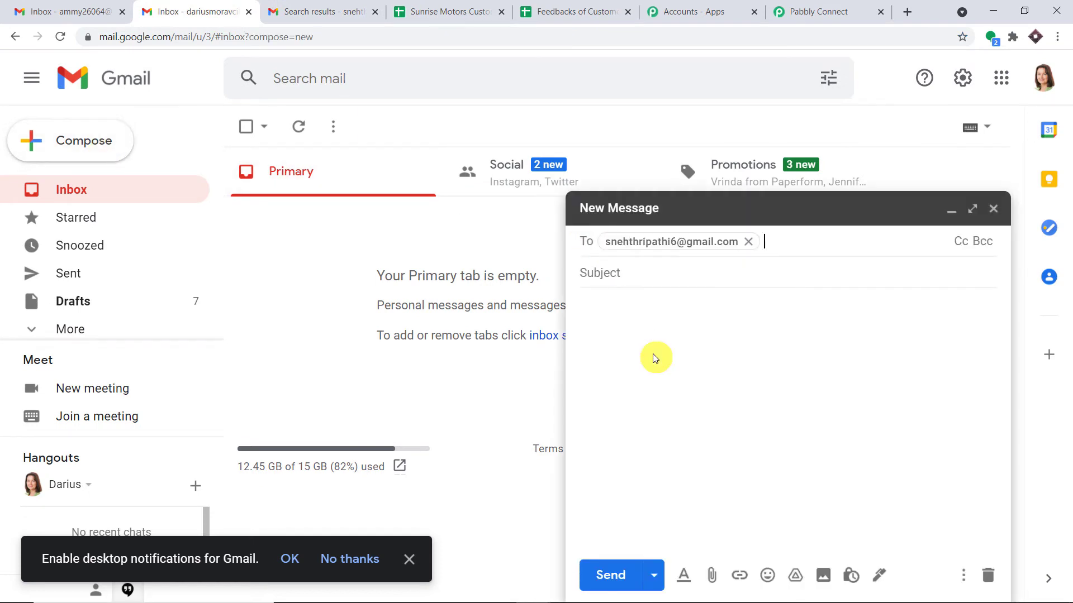
- Enter the subject "Window Panes not moving" and the message body "Window panes stopped moving after snow season"
click(641, 277)
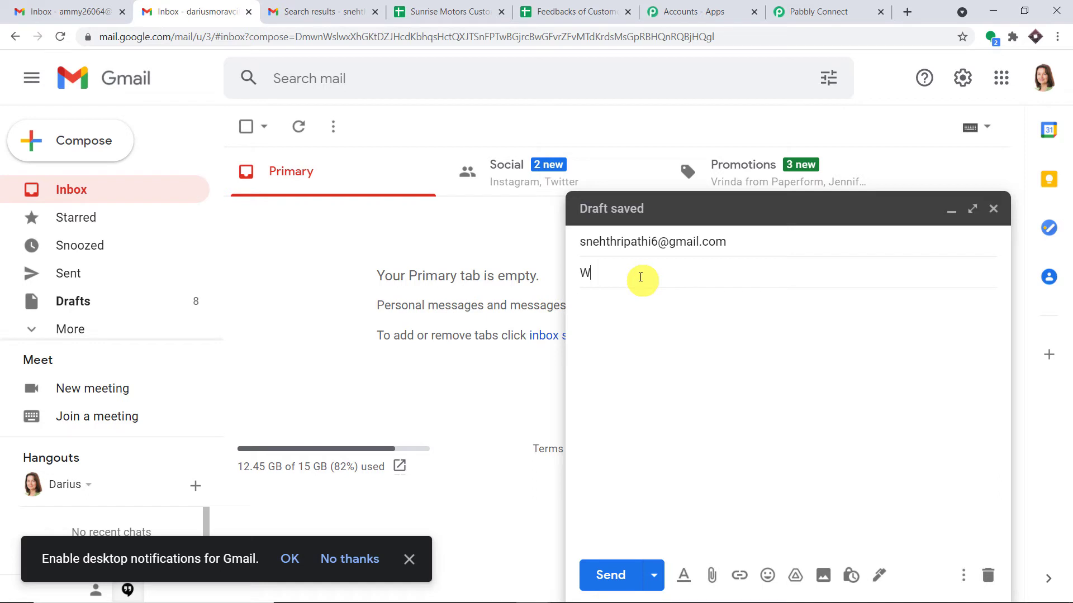
text(Window Panes not moving)
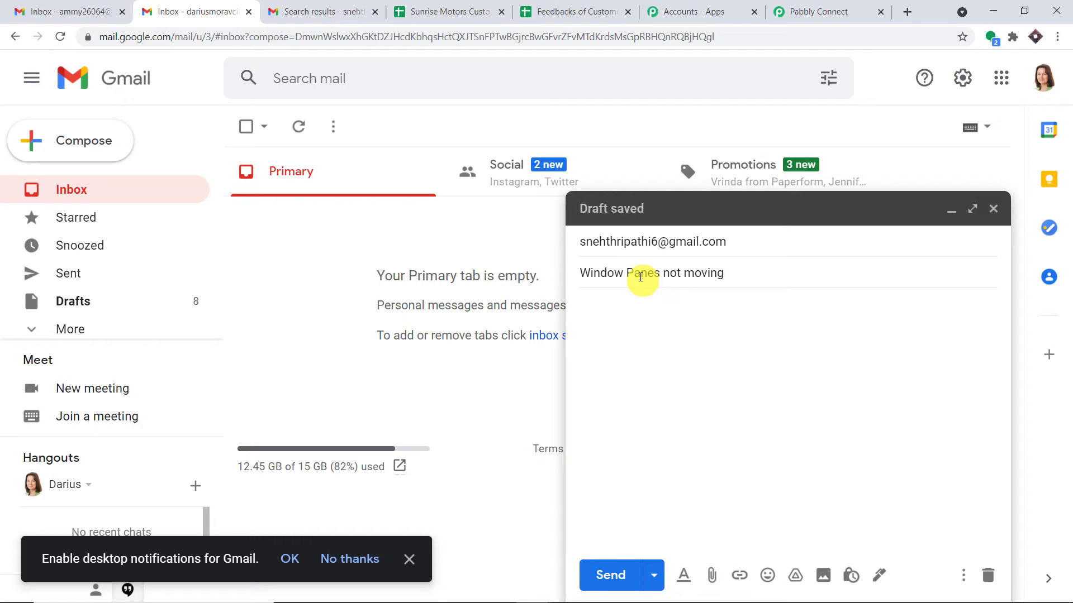
click(642, 314)
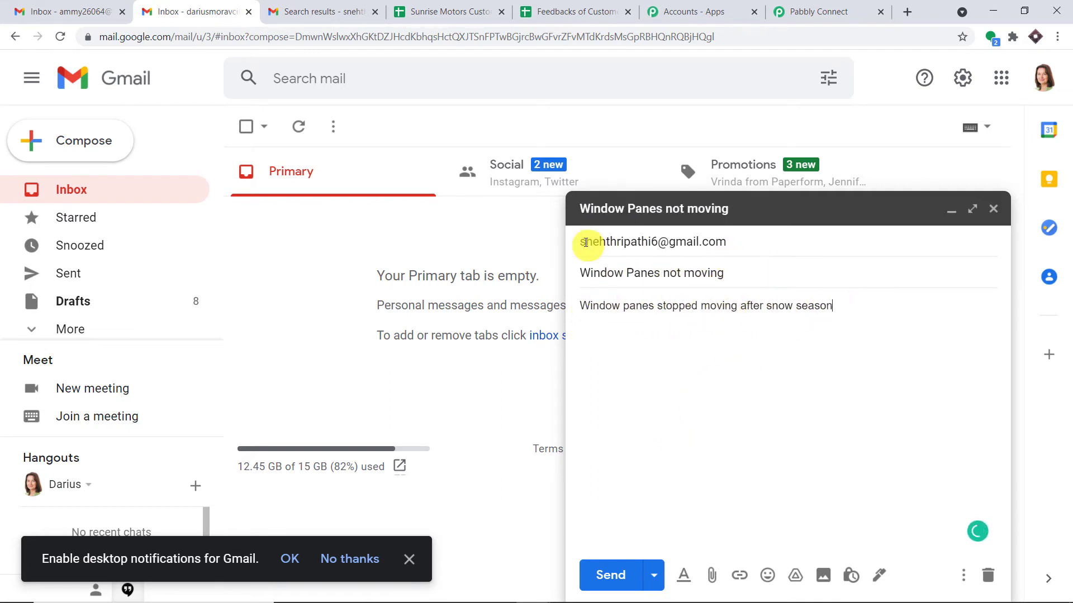
- Check the Email Parser trigger's capture status in Pabbly Connect, and send the drafted test message from Gmail
mouse_move(622, 243)
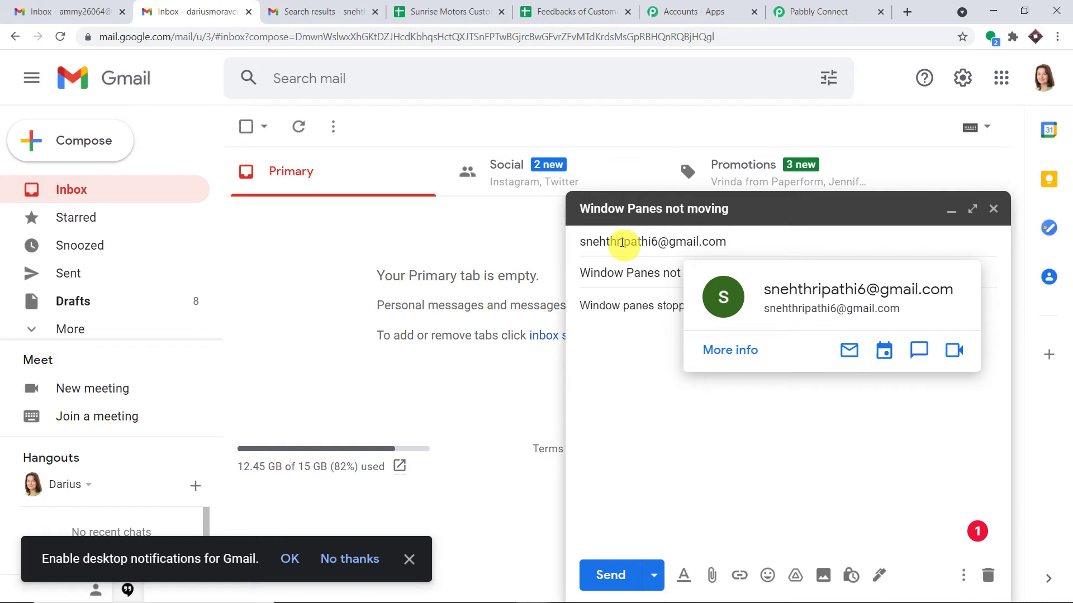
click(793, 11)
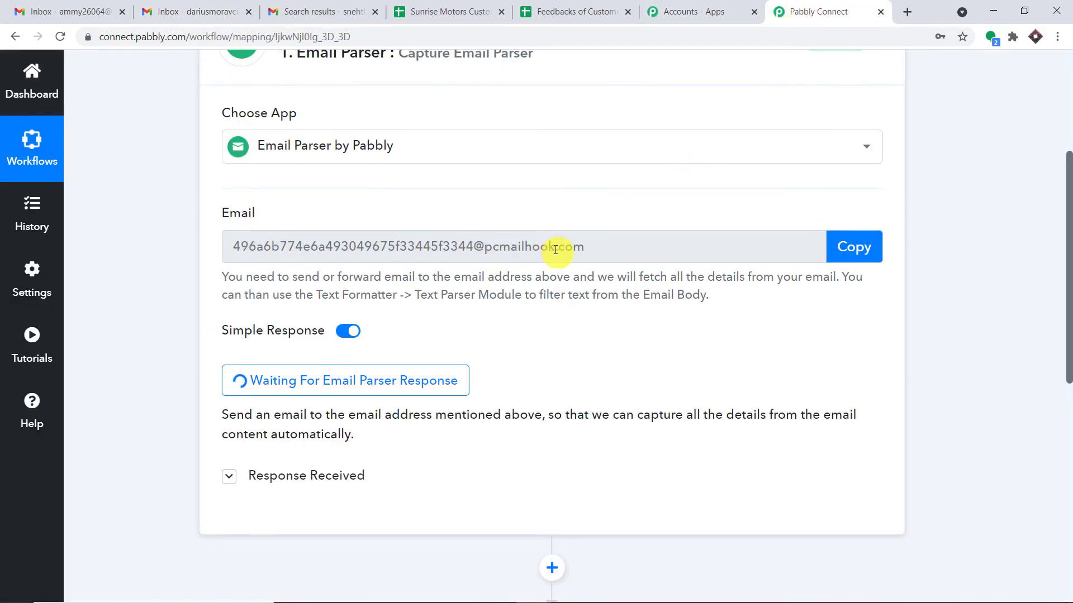
click(151, 12)
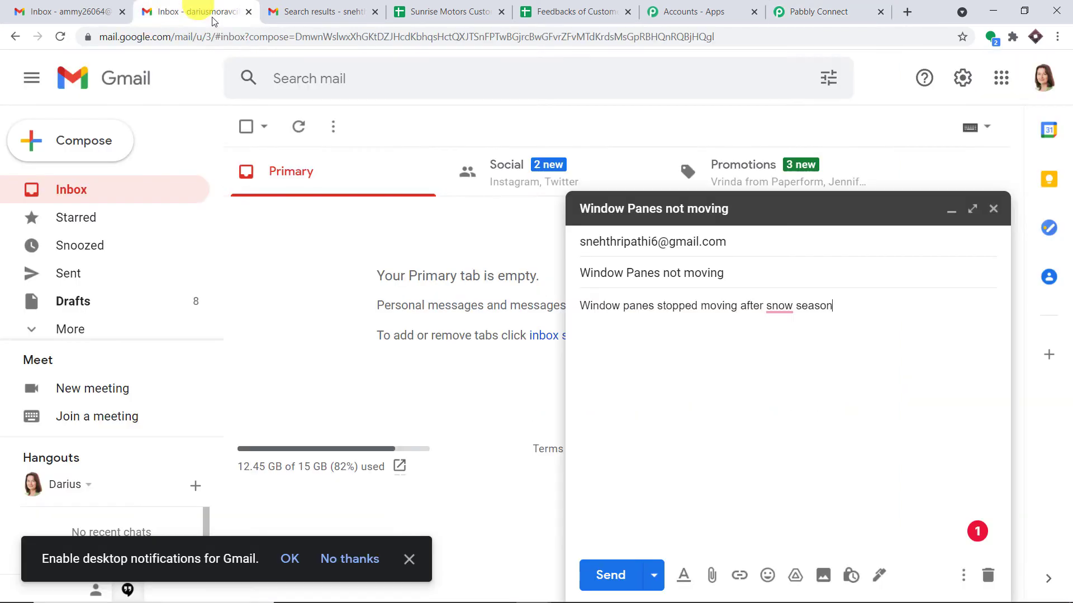
click(627, 572)
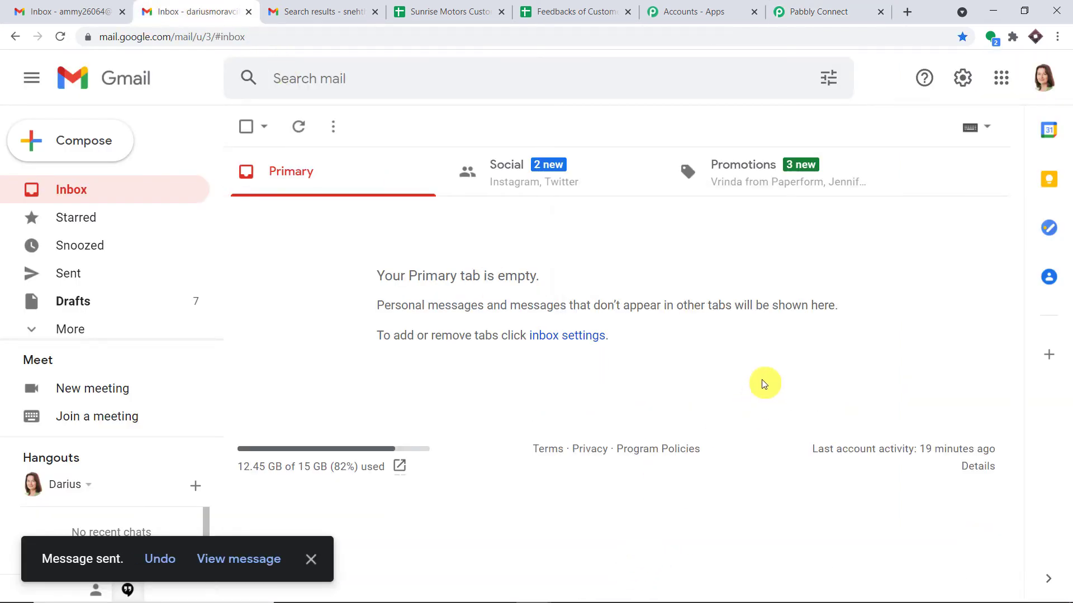
- Examine the sender name, sender address and subject in the newly captured Email Parser response in Pabbly Connect
click(817, 10)
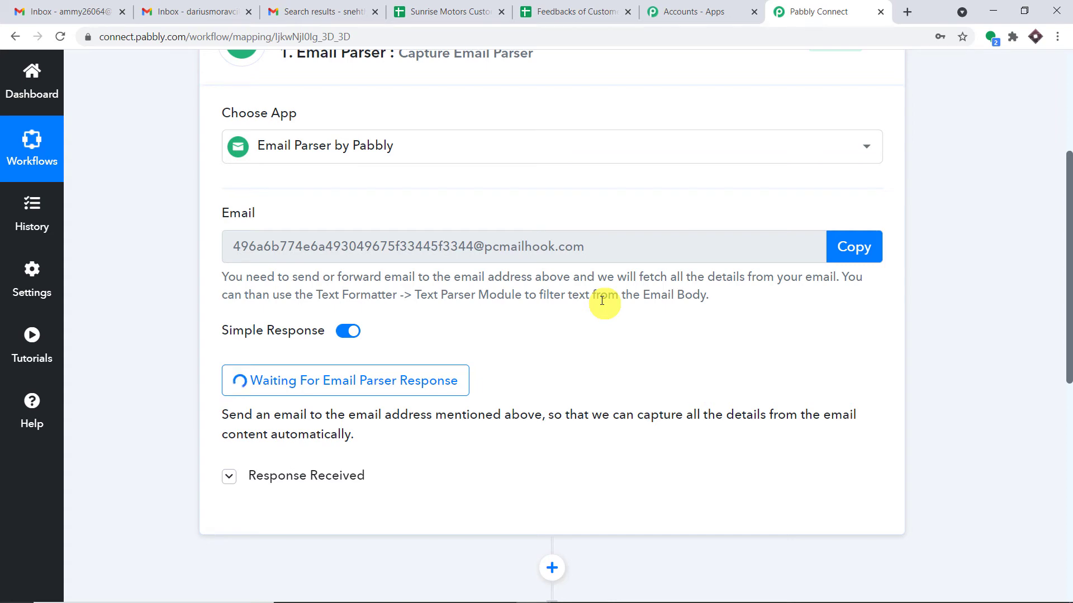
scroll(819, 358, down, 4)
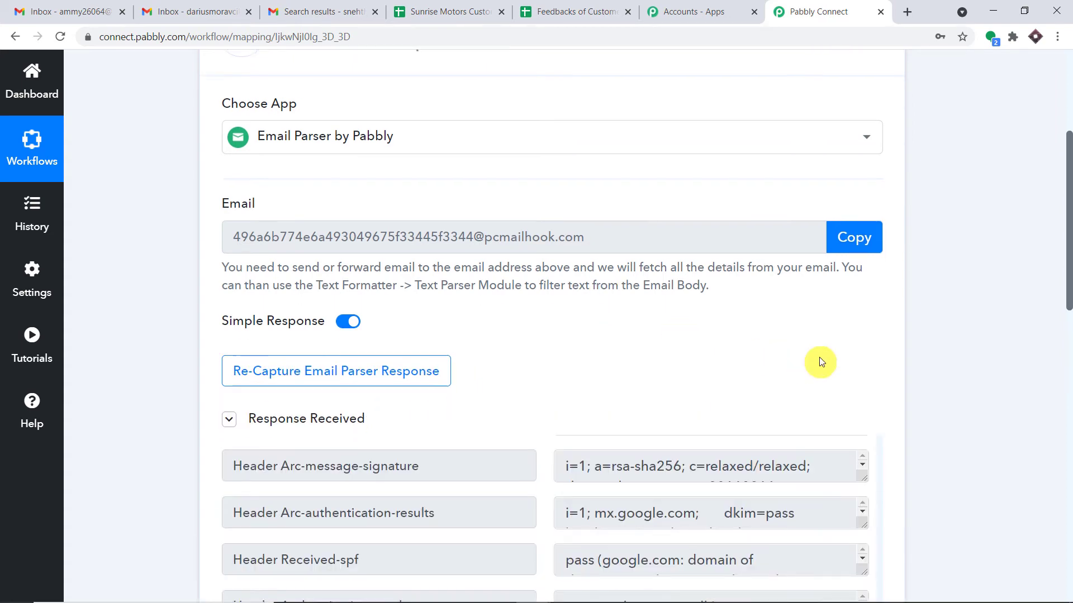
scroll(802, 359, down, 1)
drag(1067, 273, 1069, 323)
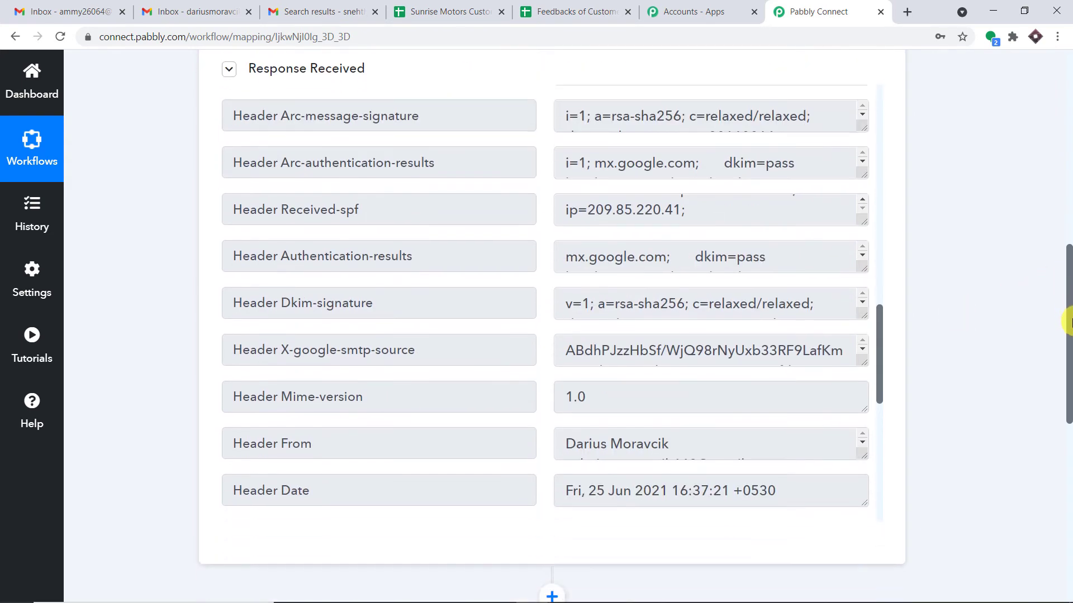
scroll(820, 205, up, 10)
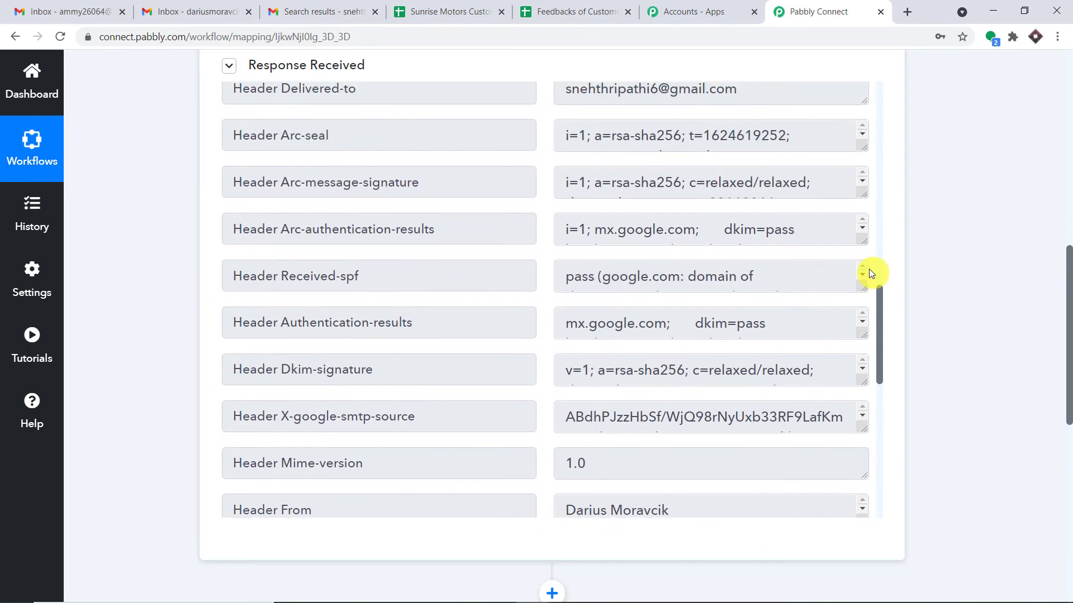
scroll(815, 248, up, 8)
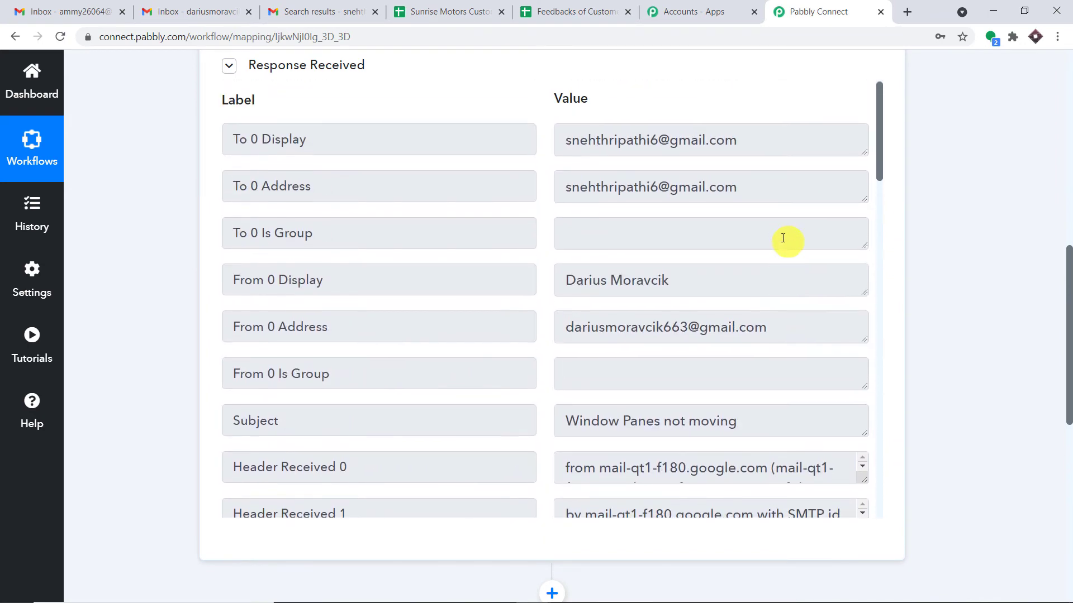
drag(677, 281, 551, 280)
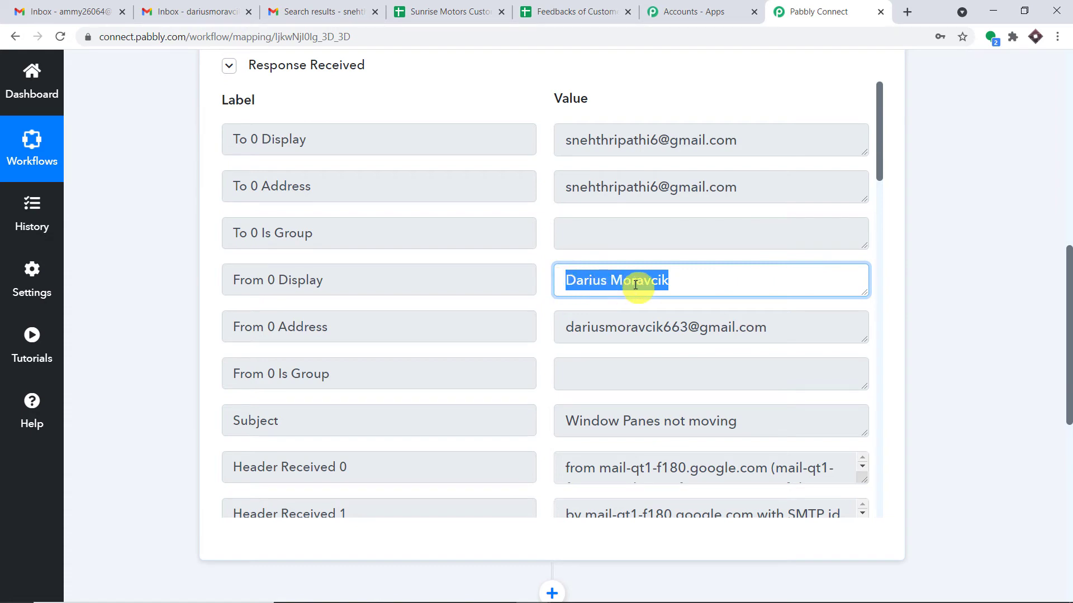
drag(791, 326, 437, 311)
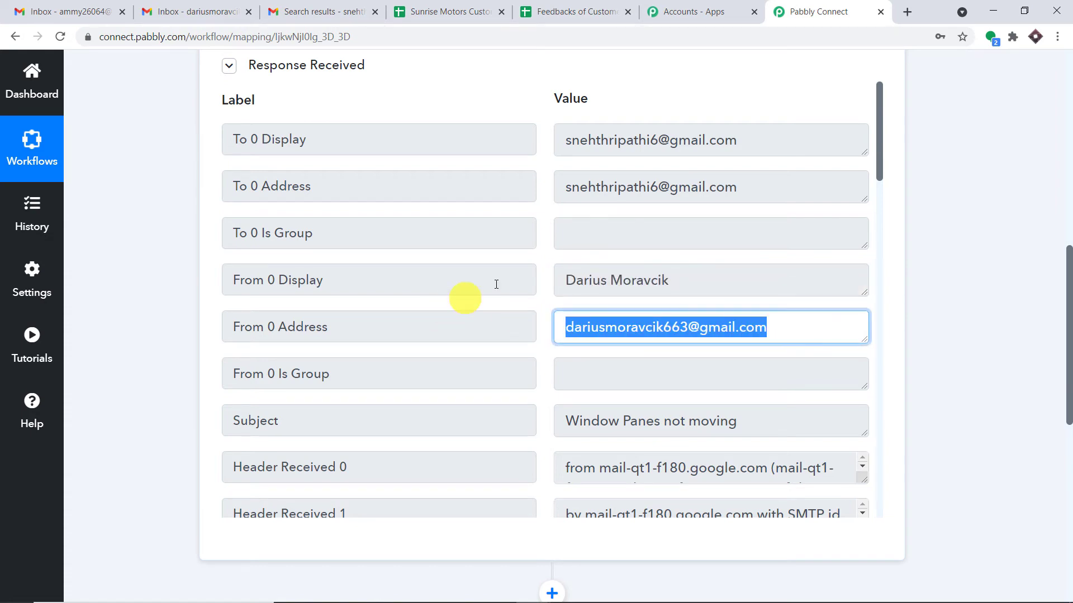
scroll(728, 279, down, 3)
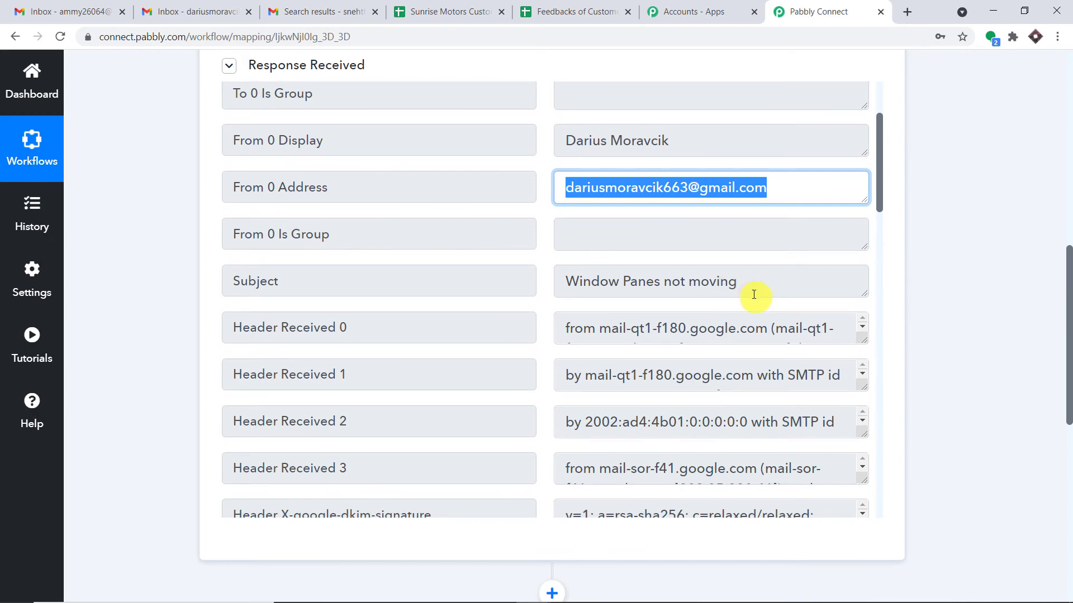
drag(754, 294, 435, 276)
- Enlarge the Body Text value of the captured response and examine the forwarded message's content
scroll(726, 260, down, 7)
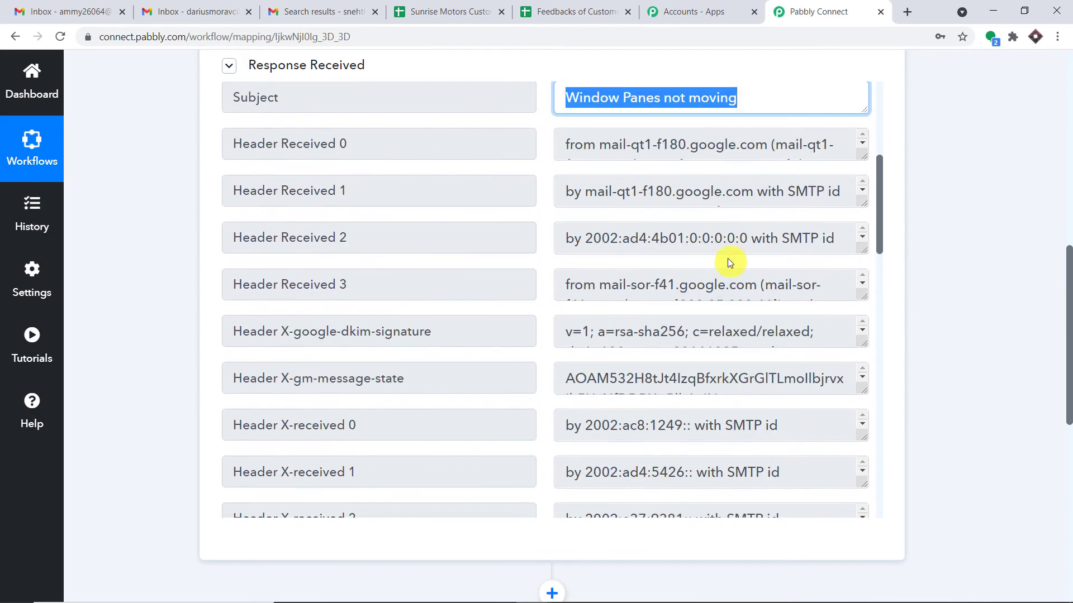
scroll(761, 325, down, 18)
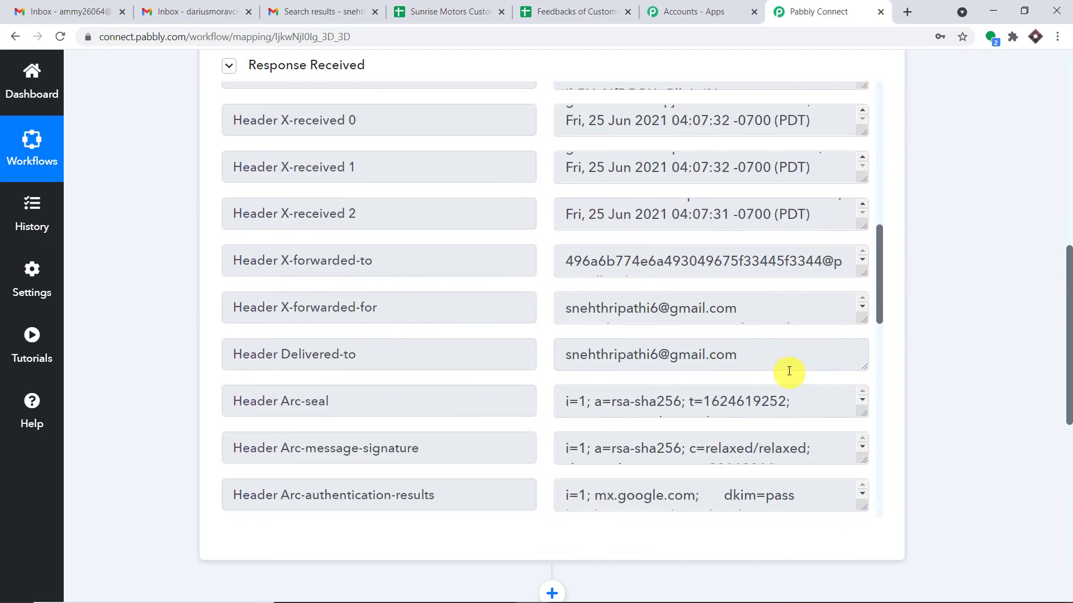
scroll(778, 345, down, 2)
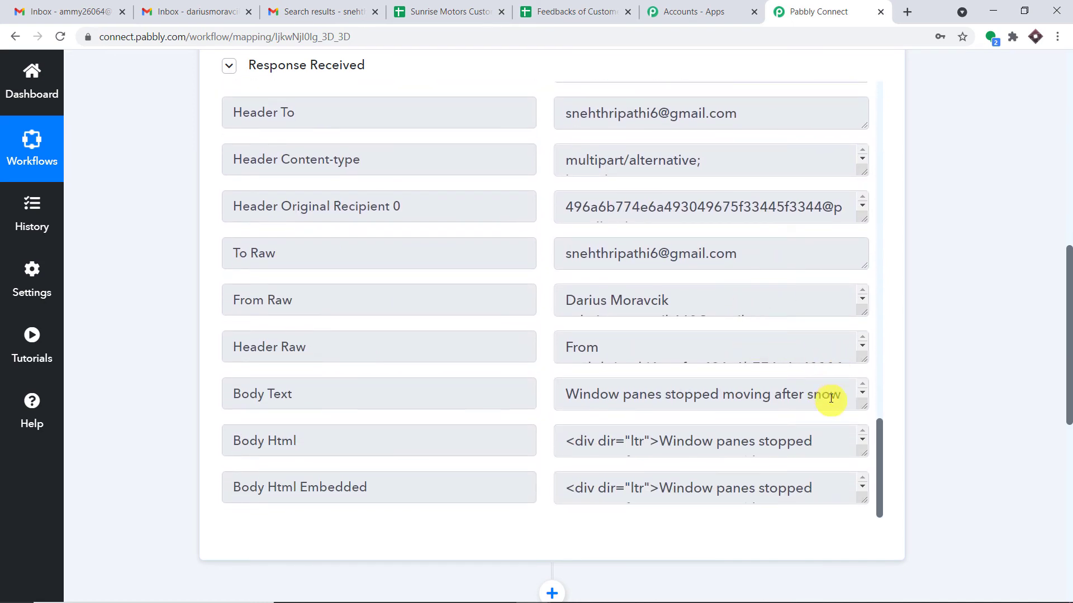
drag(856, 404, 860, 449)
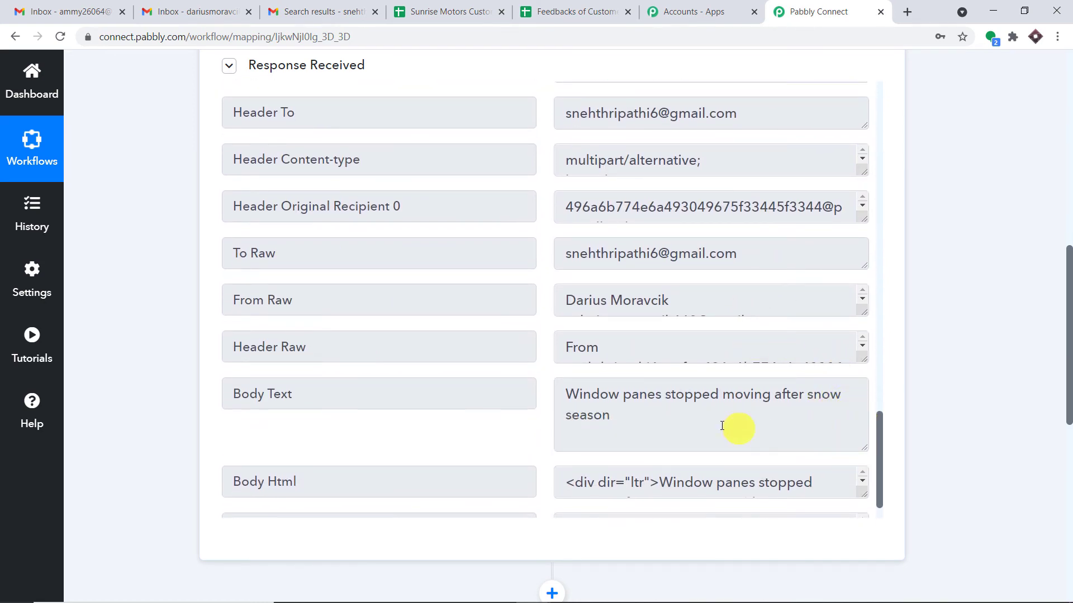
drag(735, 430, 409, 358)
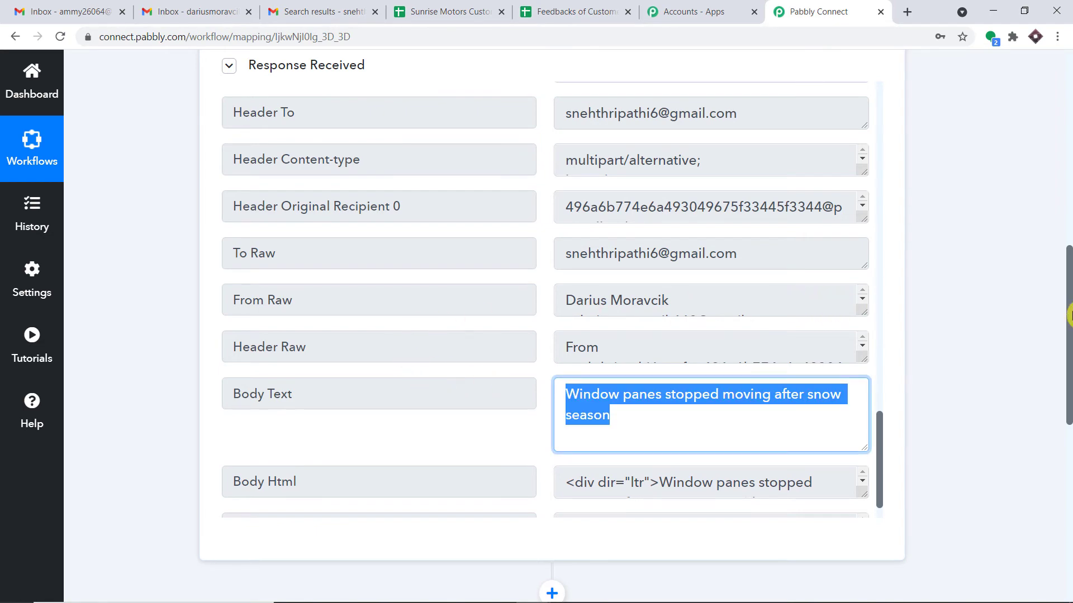
- Switch to Google Sheets and close the Sunrise Motors Customer Feedback spreadsheet, leaving Feedbacks of Customer open
drag(1068, 315, 1066, 382)
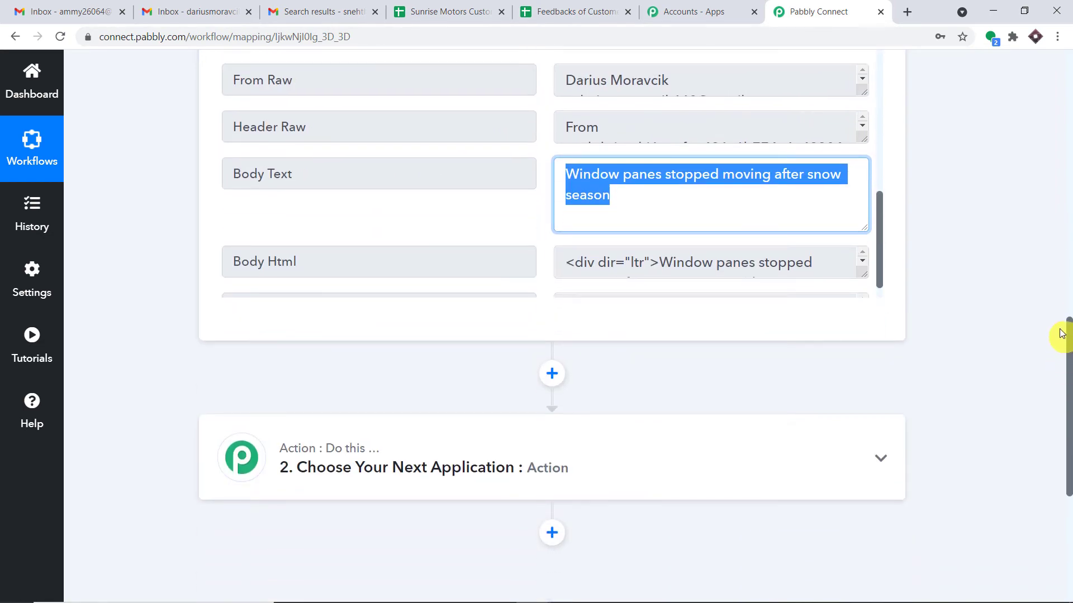
click(541, 11)
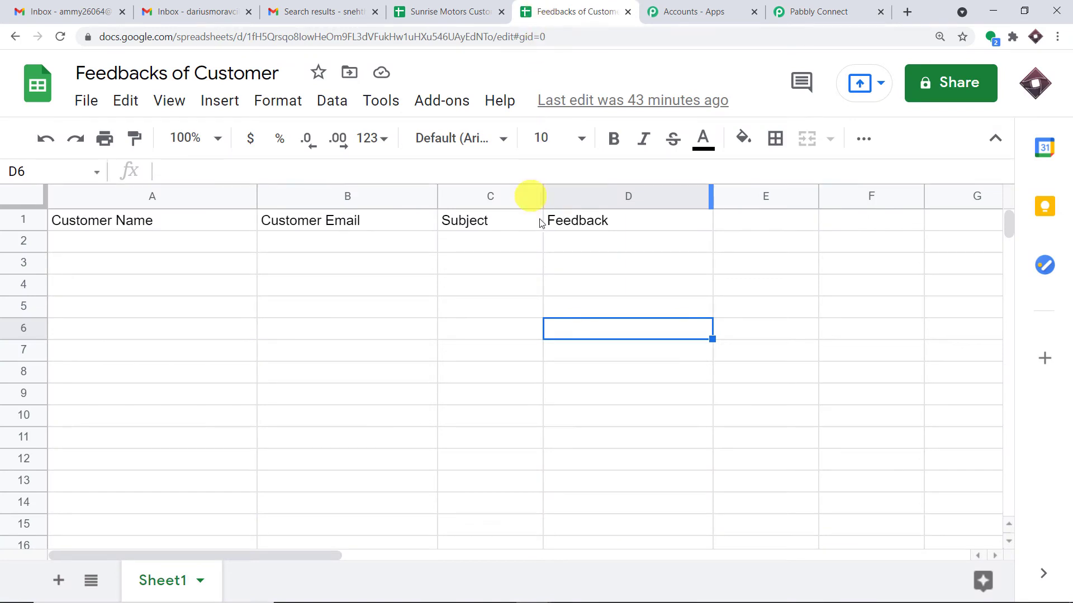
click(476, 12)
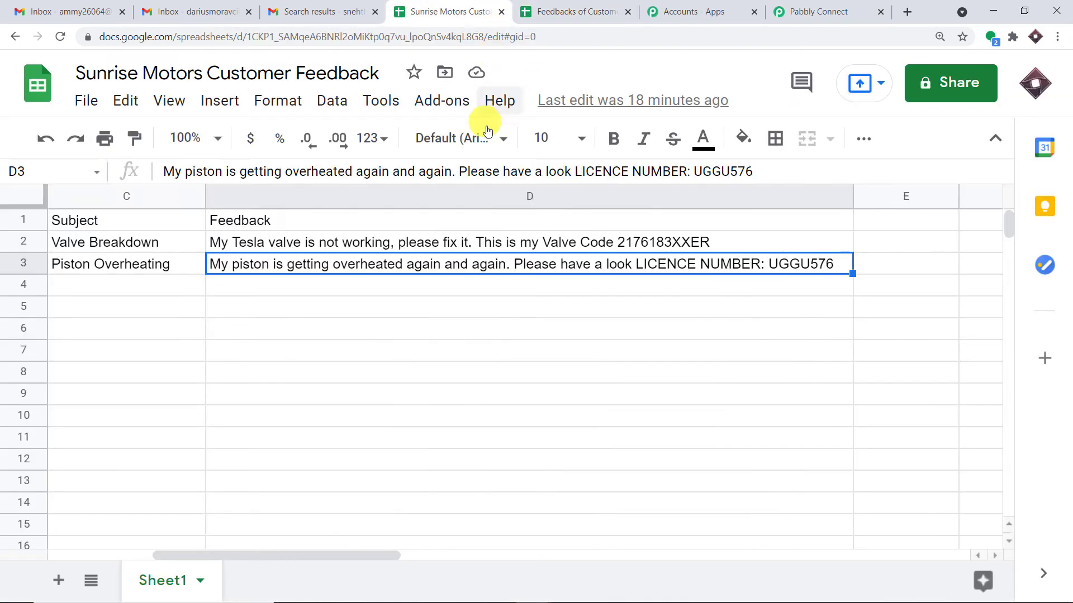
click(501, 12)
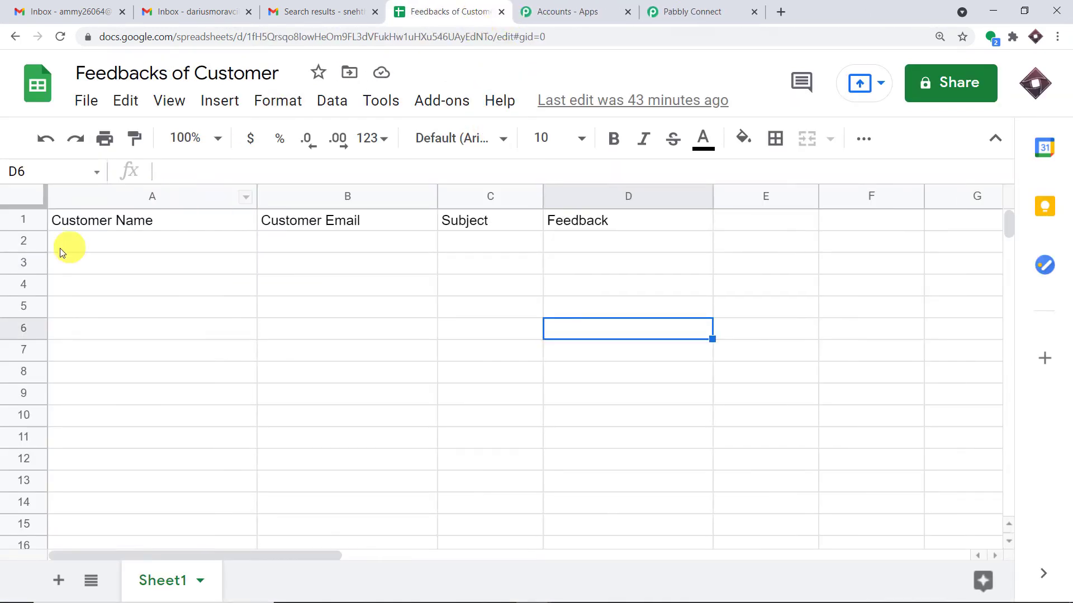
- Examine the Customer Name, Customer Email, Subject and Feedback column headers in the Feedbacks of Customer spreadsheet
click(160, 238)
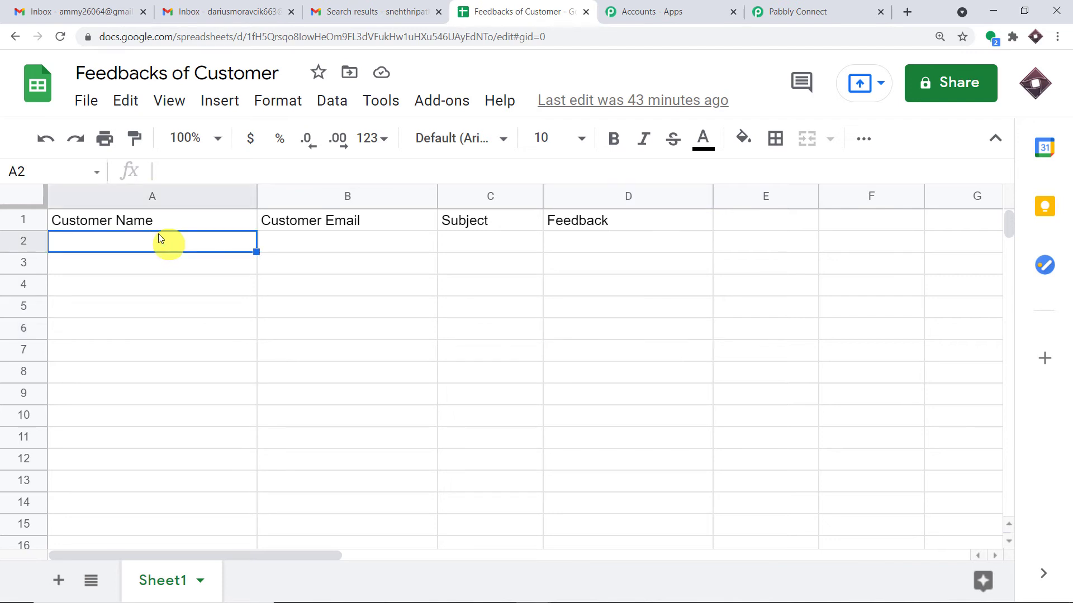
click(149, 222)
click(271, 223)
click(447, 224)
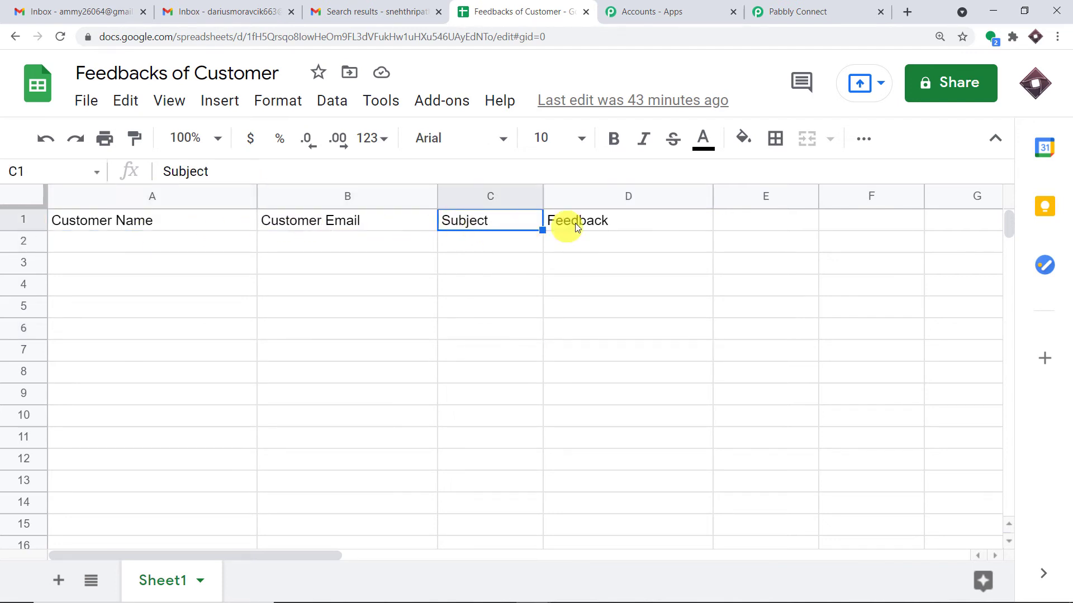
click(583, 225)
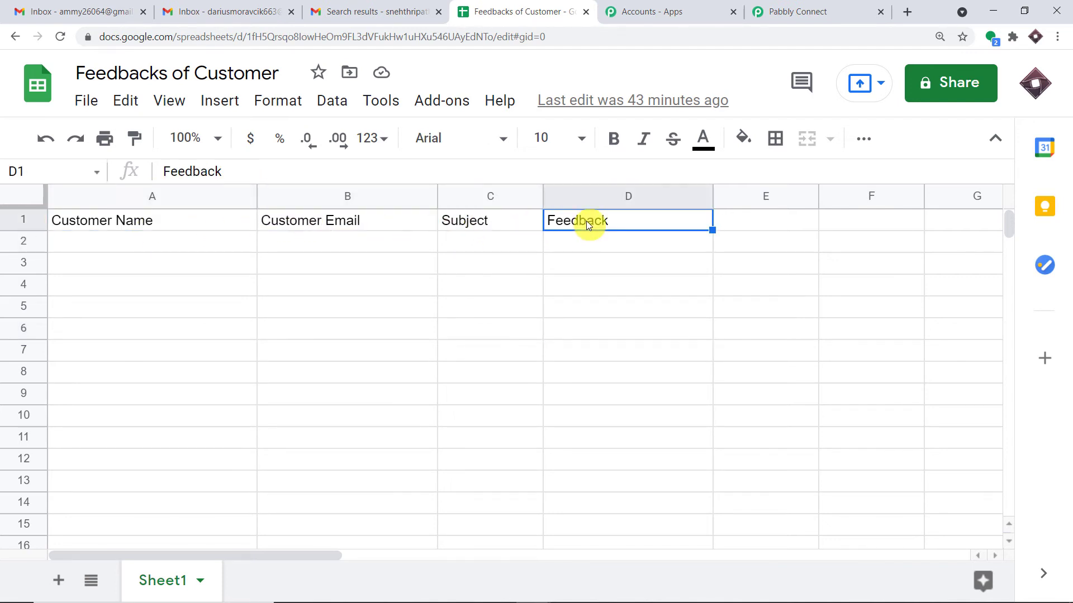
- Switch back to Pabbly Connect and set the workflow's second step to Google Sheets with the Add New Row action event
click(774, 4)
drag(1067, 357, 1063, 438)
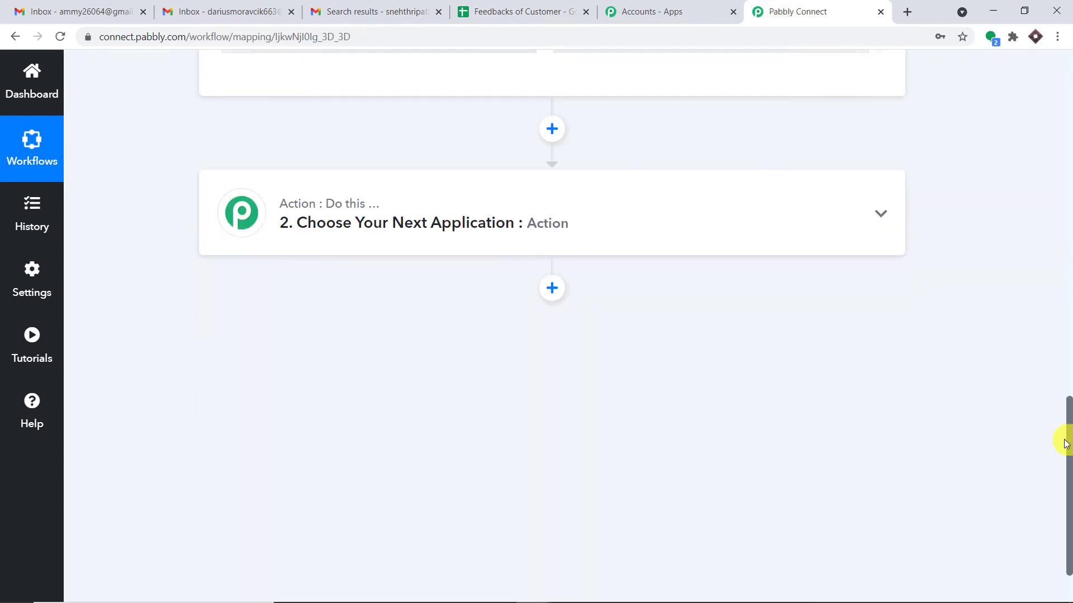
click(423, 177)
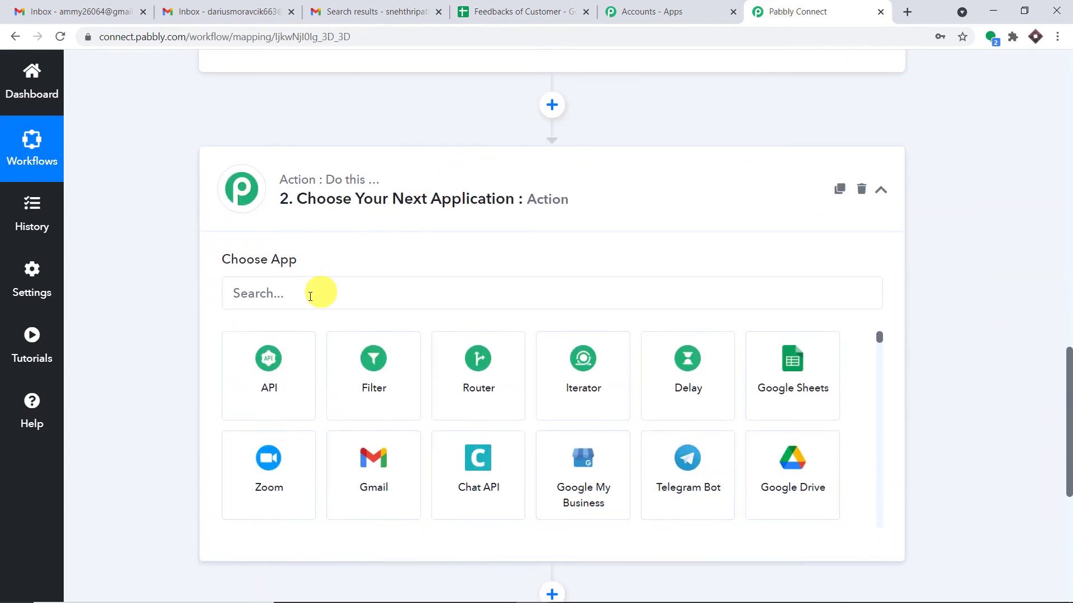
click(310, 295)
text(gto)
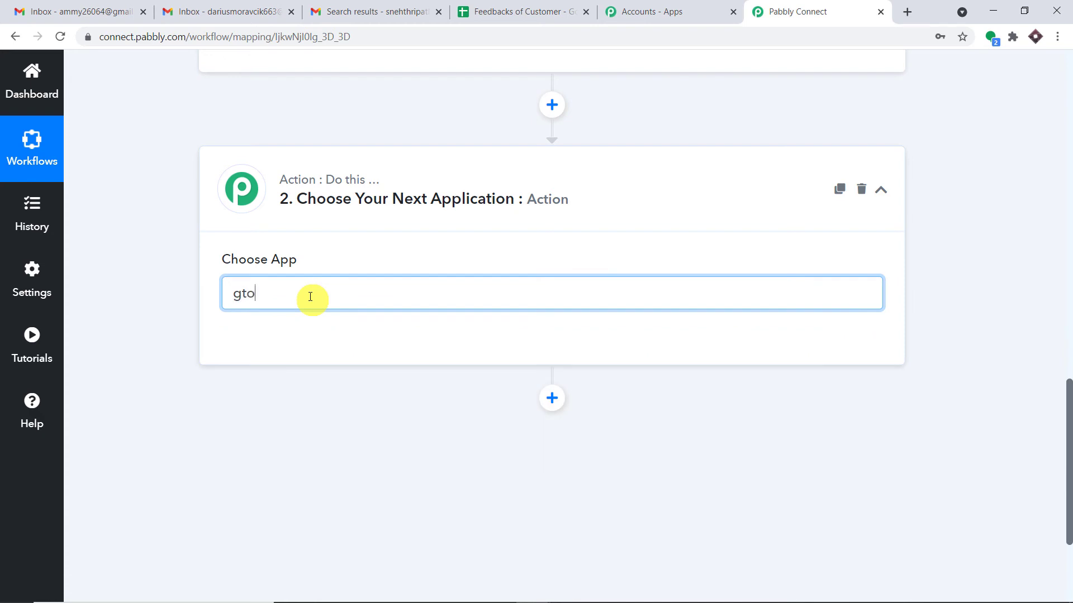
text(o)
key(BackSpace)
key(BackSpace)
key(BackSpace)
text(oog)
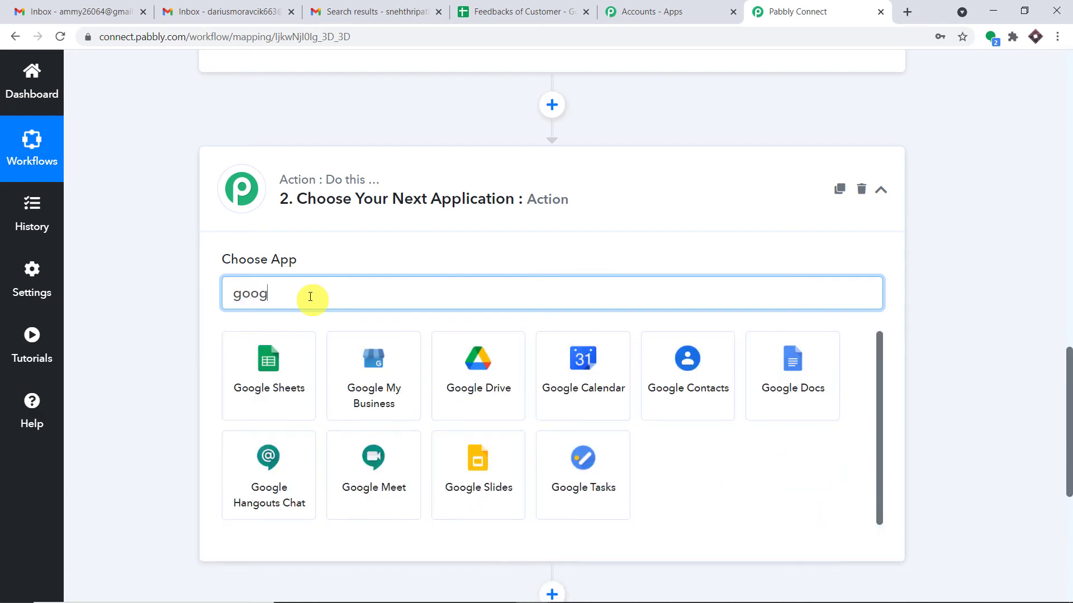
text(le s)
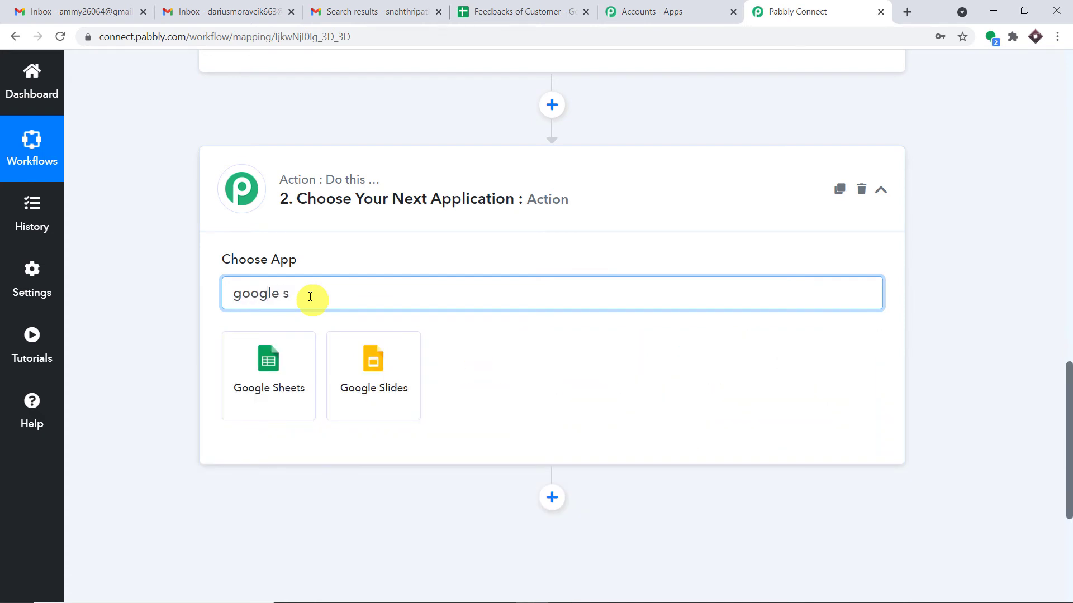
click(257, 347)
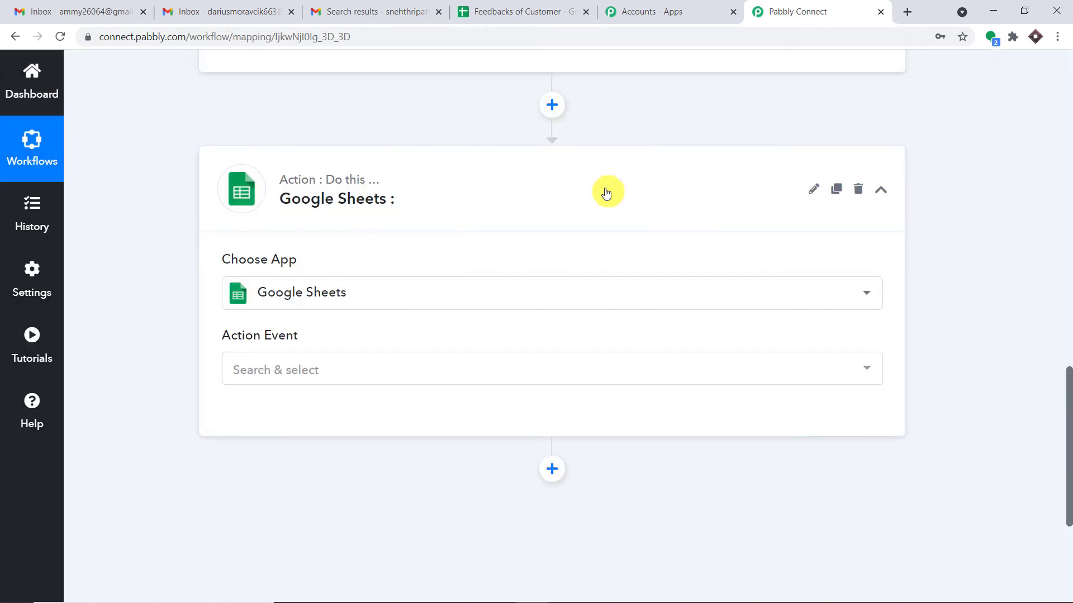
click(349, 373)
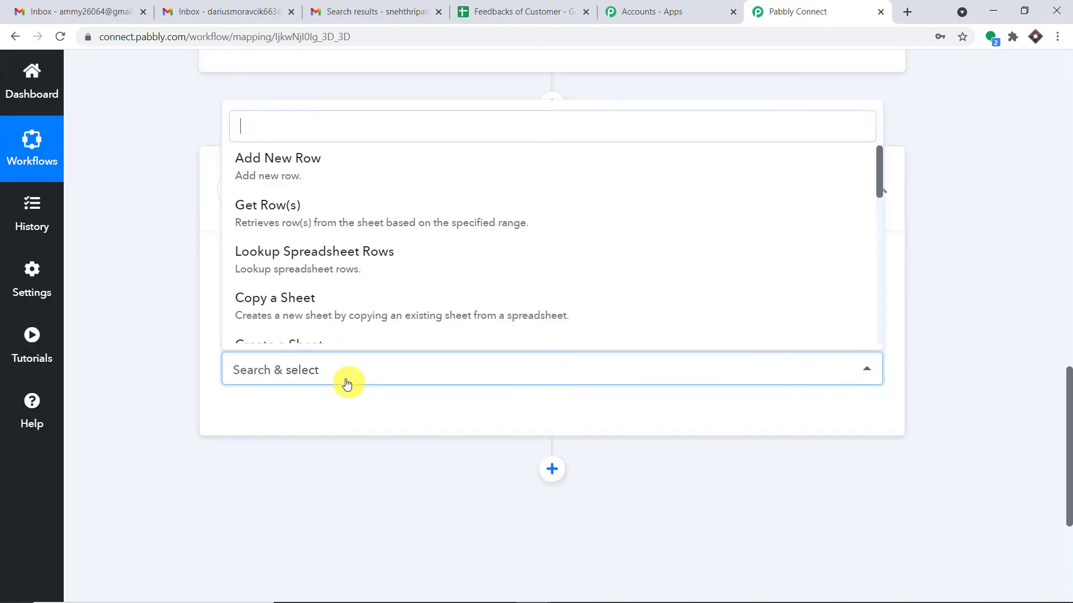
click(398, 180)
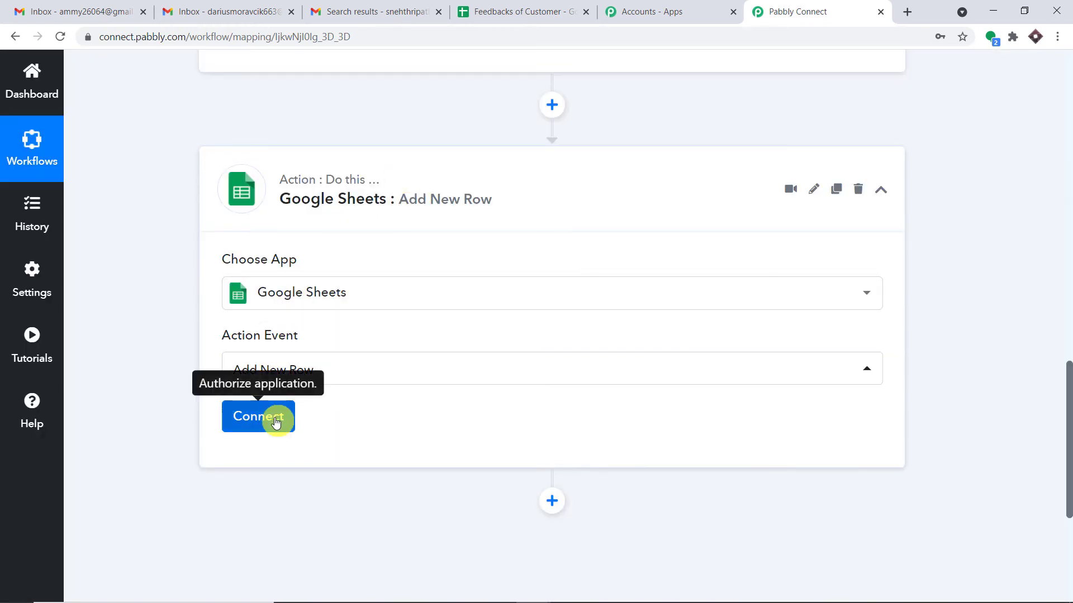
- Add a new Google Sheets connection and authorize Pabbly Connect Sheets with the Google account that owns the feedback spreadsheet
click(276, 423)
click(692, 231)
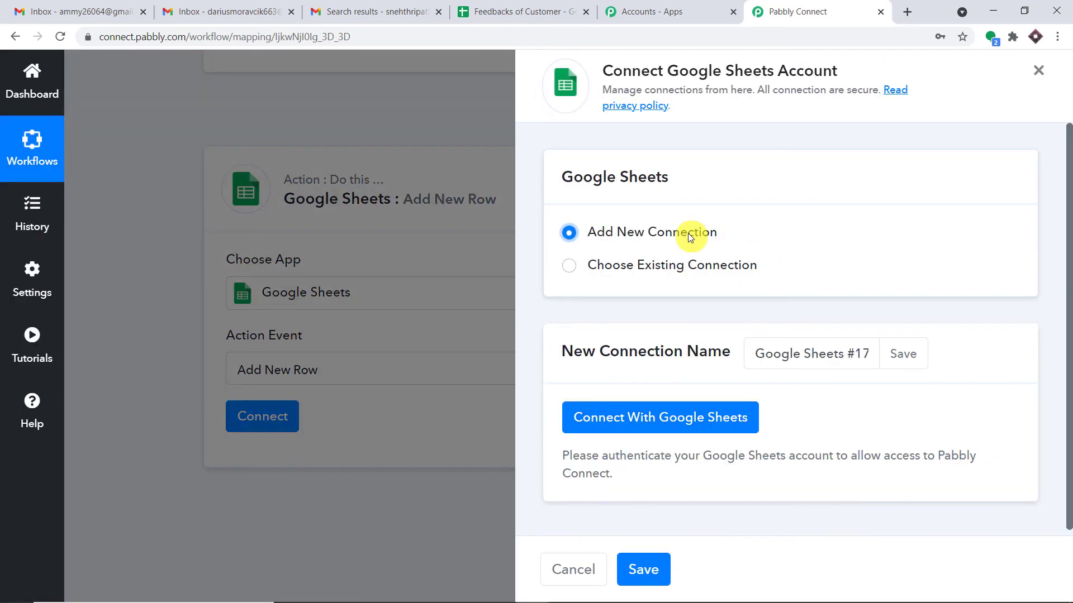
click(669, 419)
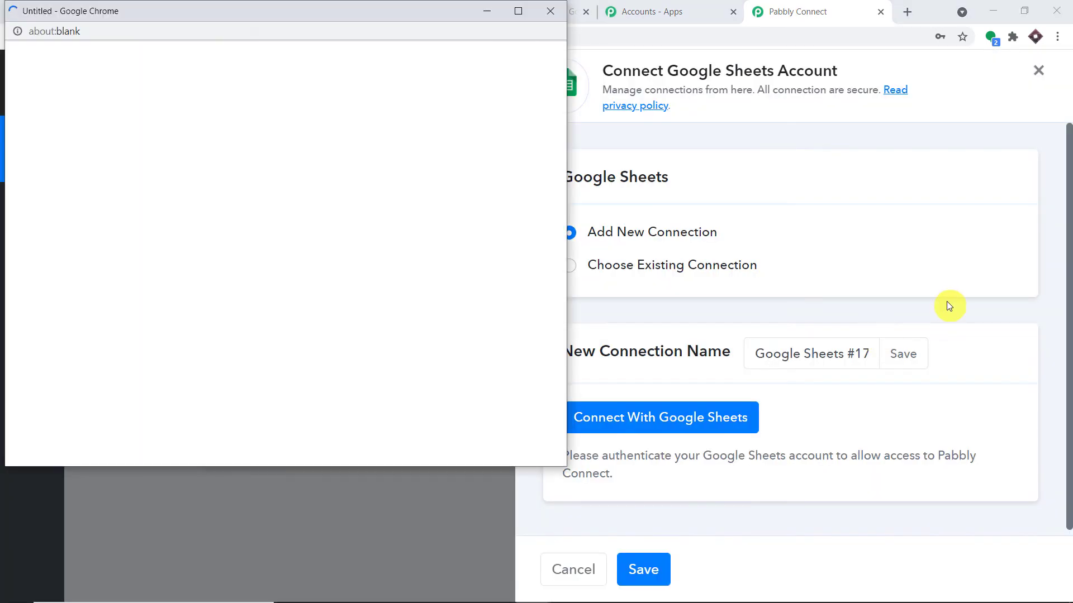
drag(320, 22, 928, 103)
scroll(853, 267, down, 3)
scroll(853, 267, down, 3)
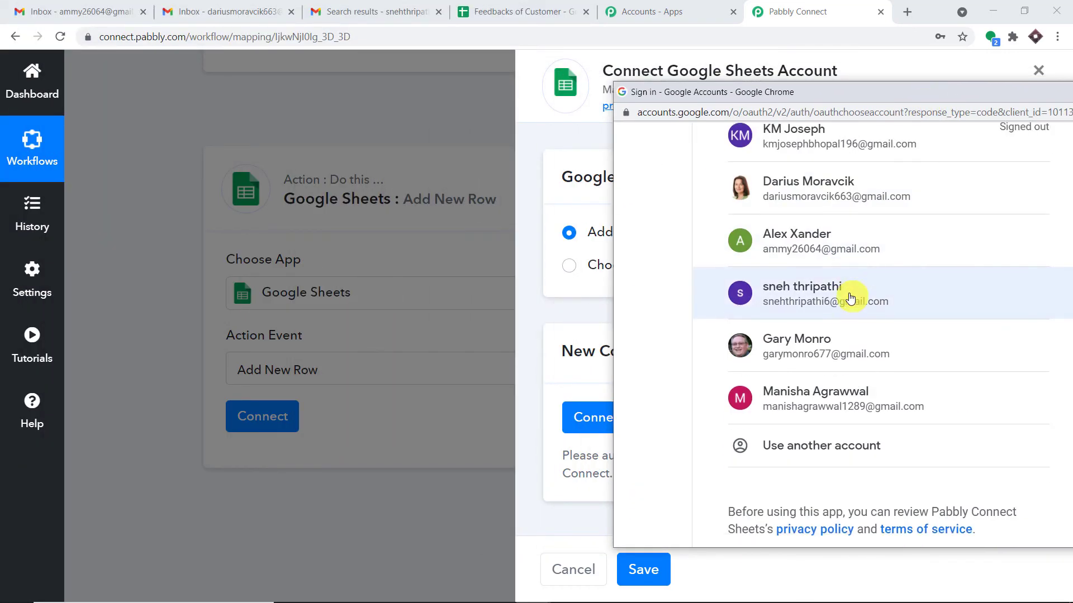
scroll(846, 296, up, 6)
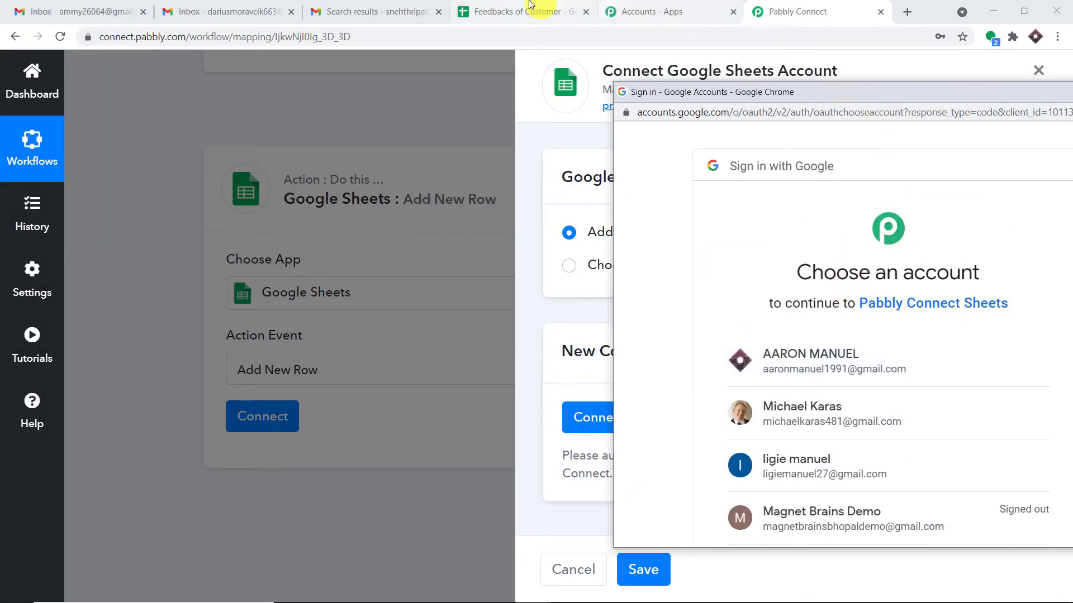
click(836, 366)
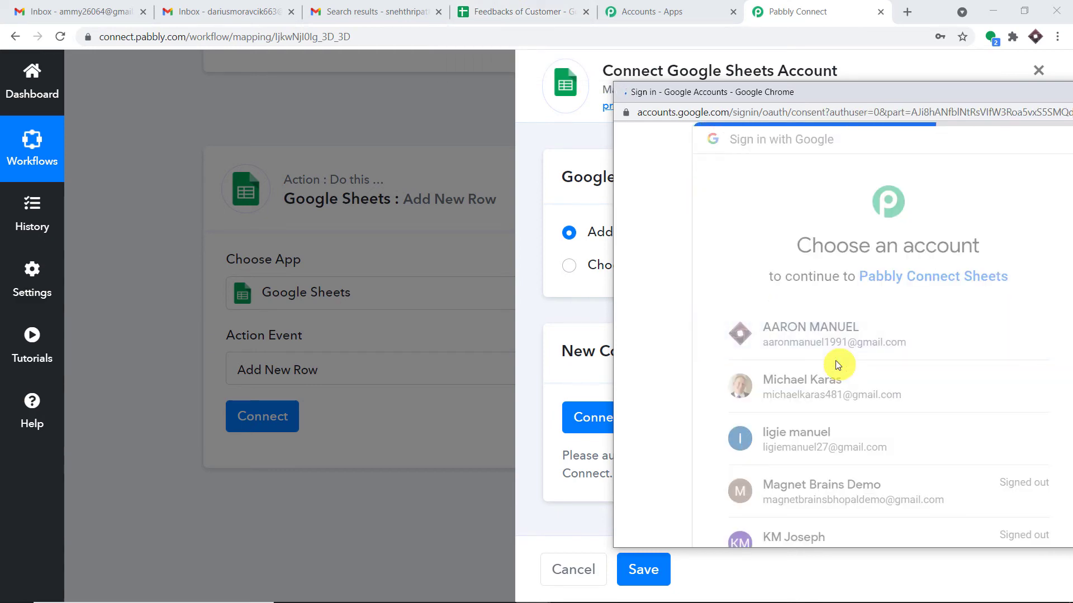
drag(825, 95, 552, 50)
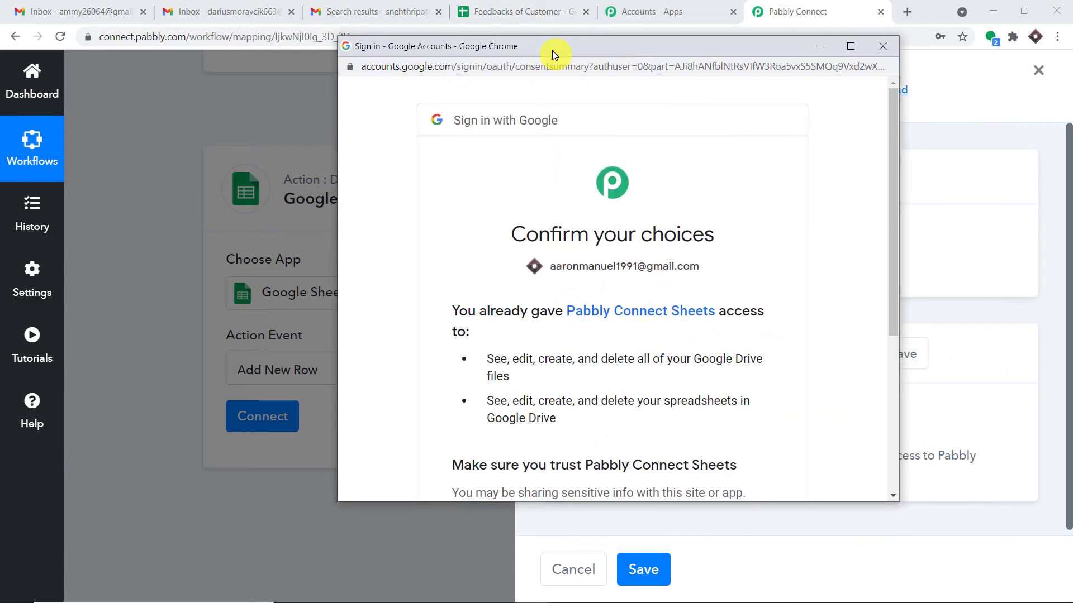
scroll(654, 283, down, 5)
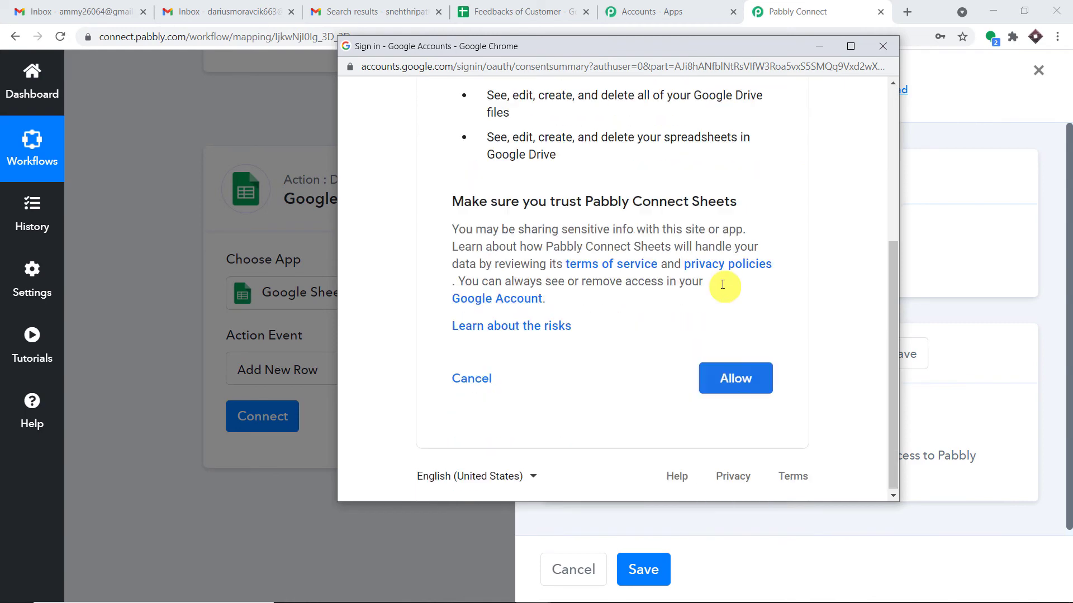
click(762, 379)
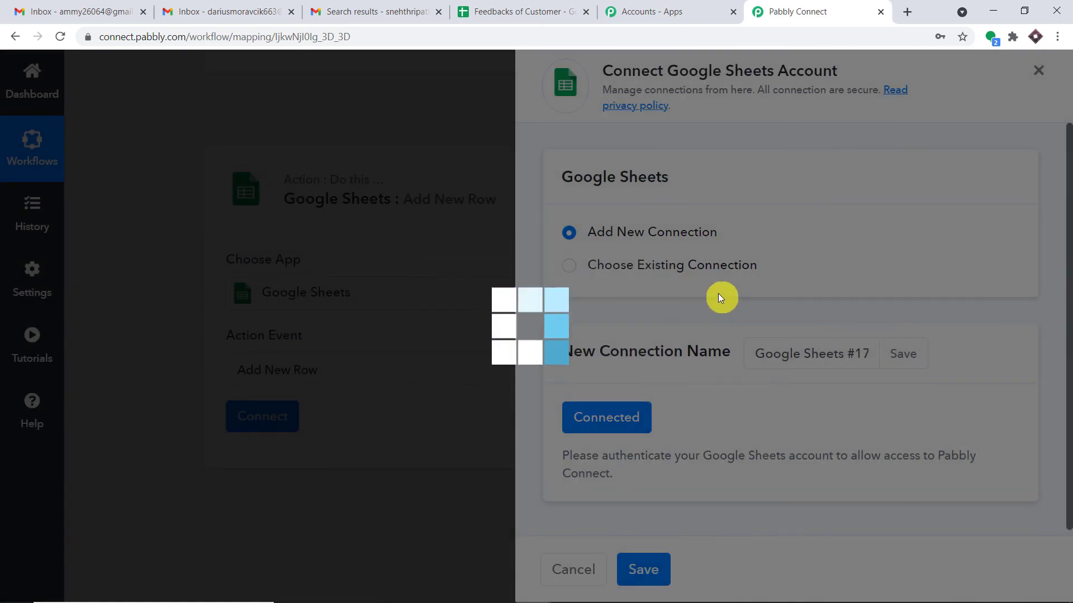
- Choose Feedbacks of Customer as the spreadsheet for the Add New Row action
scroll(726, 288, down, 6)
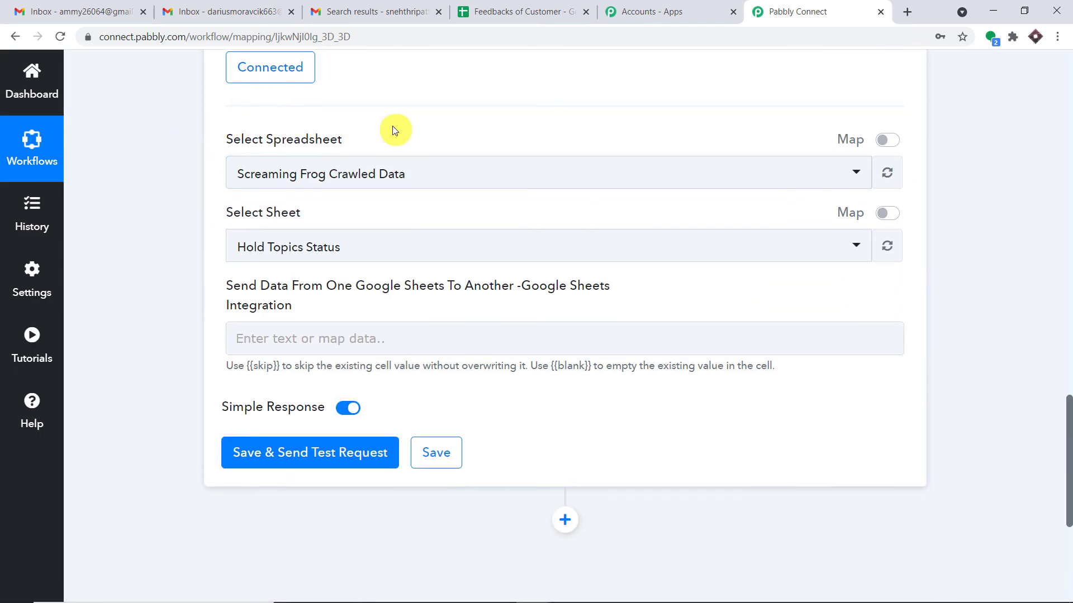
click(370, 175)
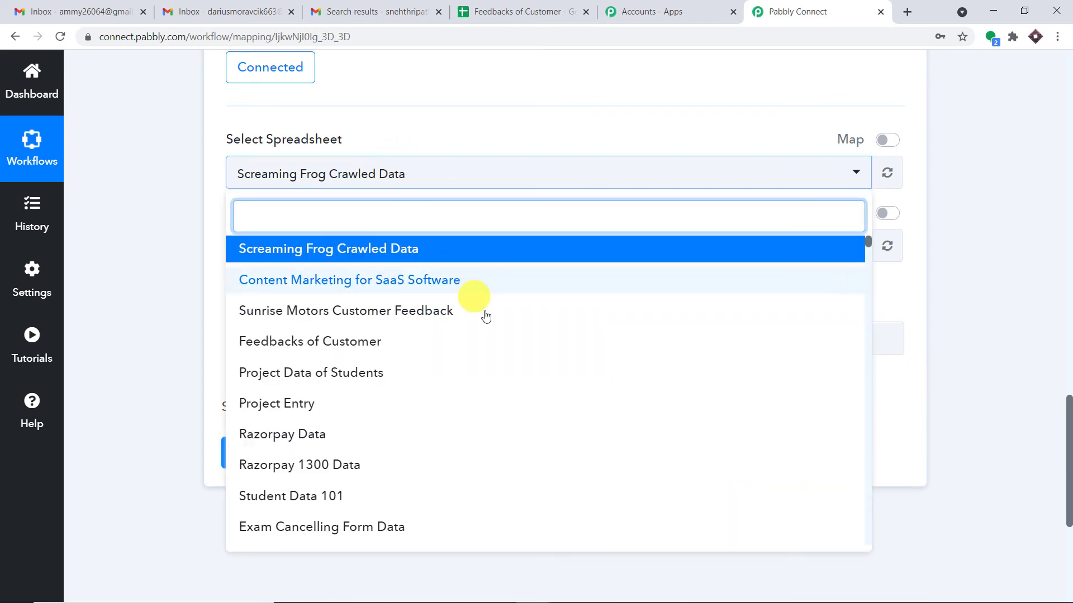
scroll(436, 346, down, 5)
scroll(436, 347, down, 12)
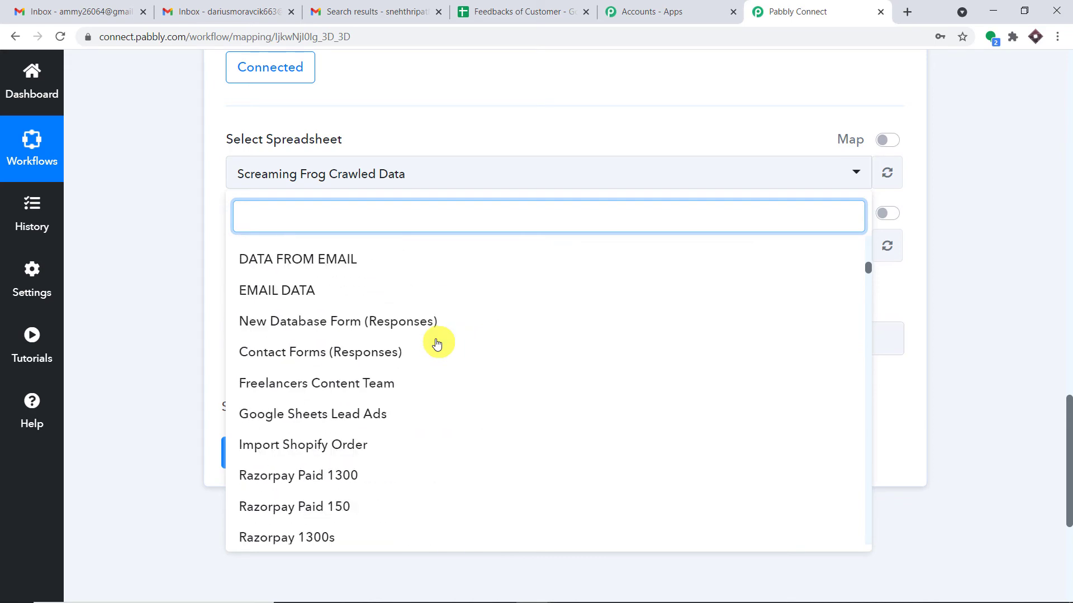
scroll(439, 342, up, 10)
scroll(437, 338, up, 10)
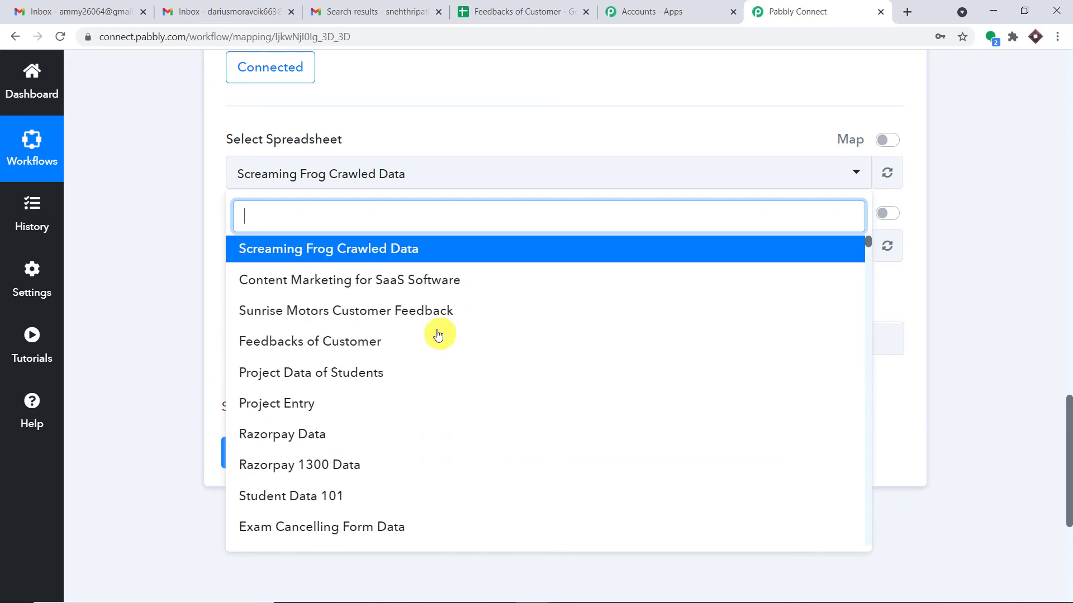
scroll(441, 299, down, 4)
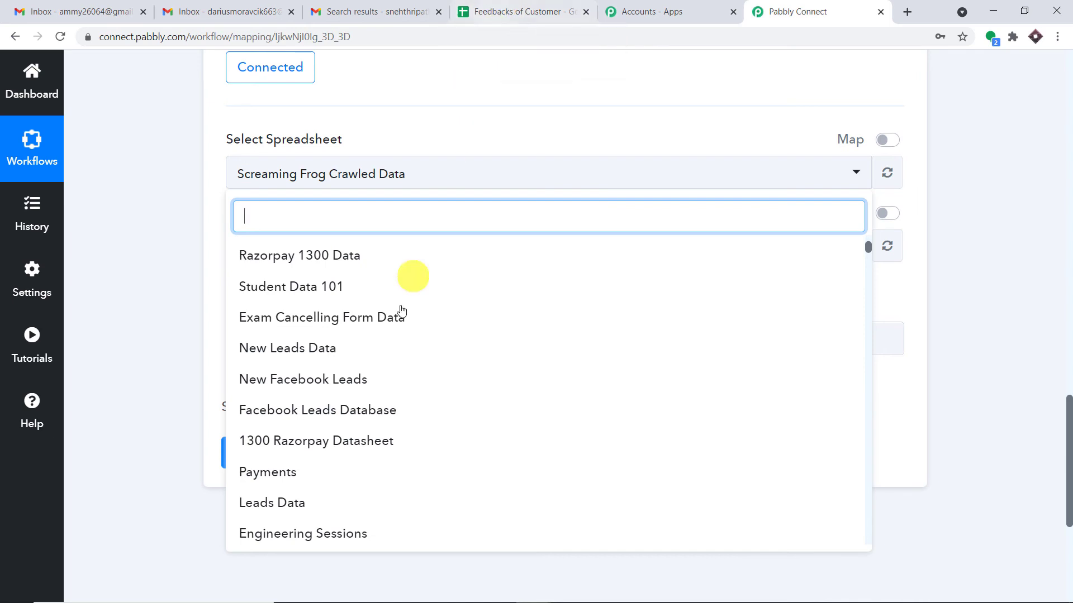
scroll(398, 302, up, 4)
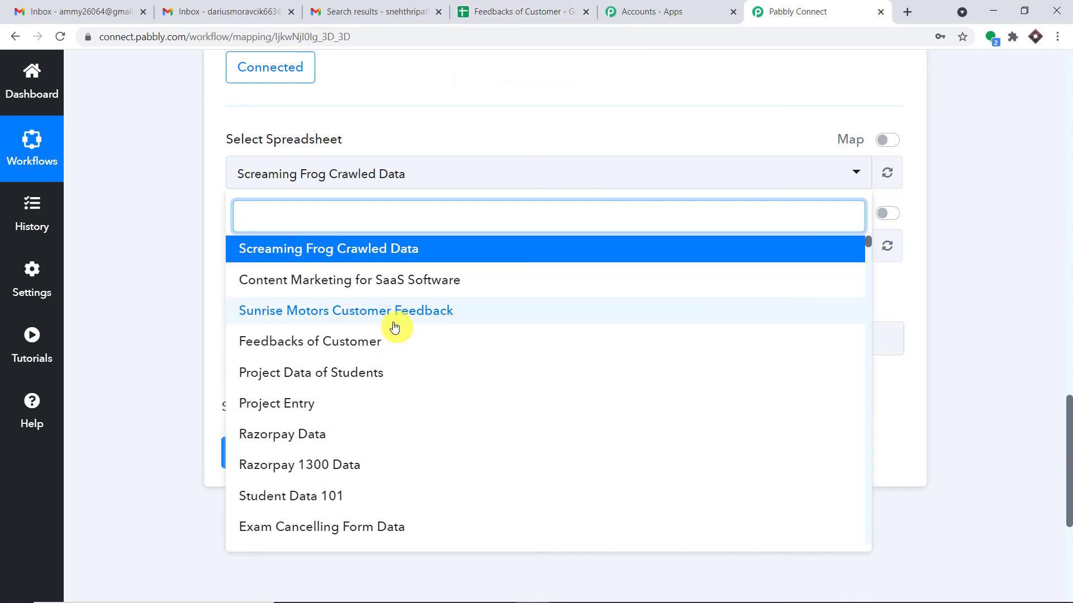
click(327, 346)
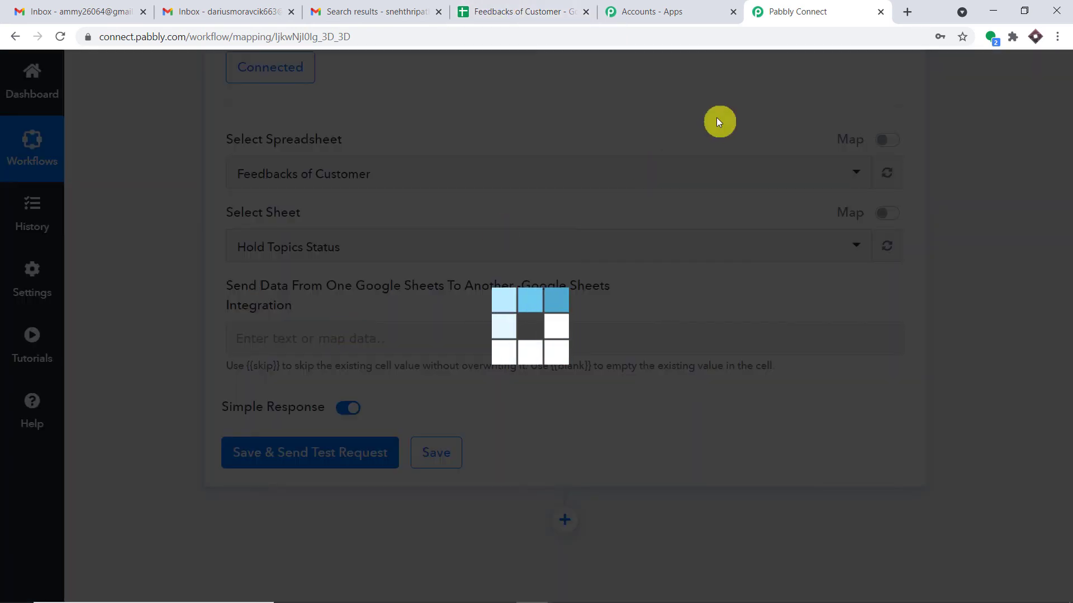
- Check the sheet name in the Feedbacks of Customer spreadsheet, and review the selected sheet and column fields in Pabbly Connect's Google Sheets action
click(536, 10)
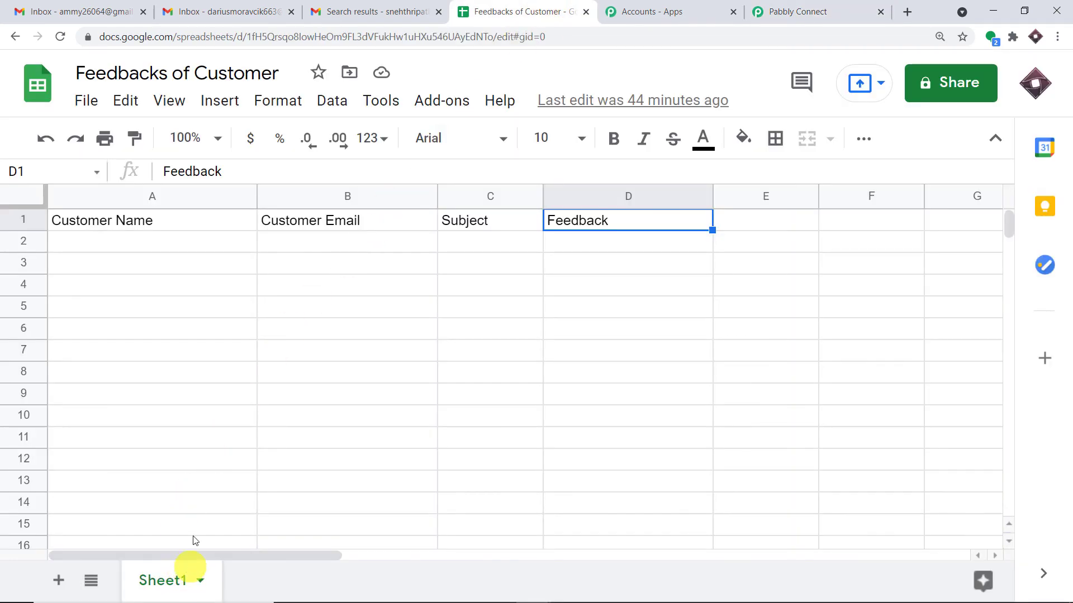
click(781, 7)
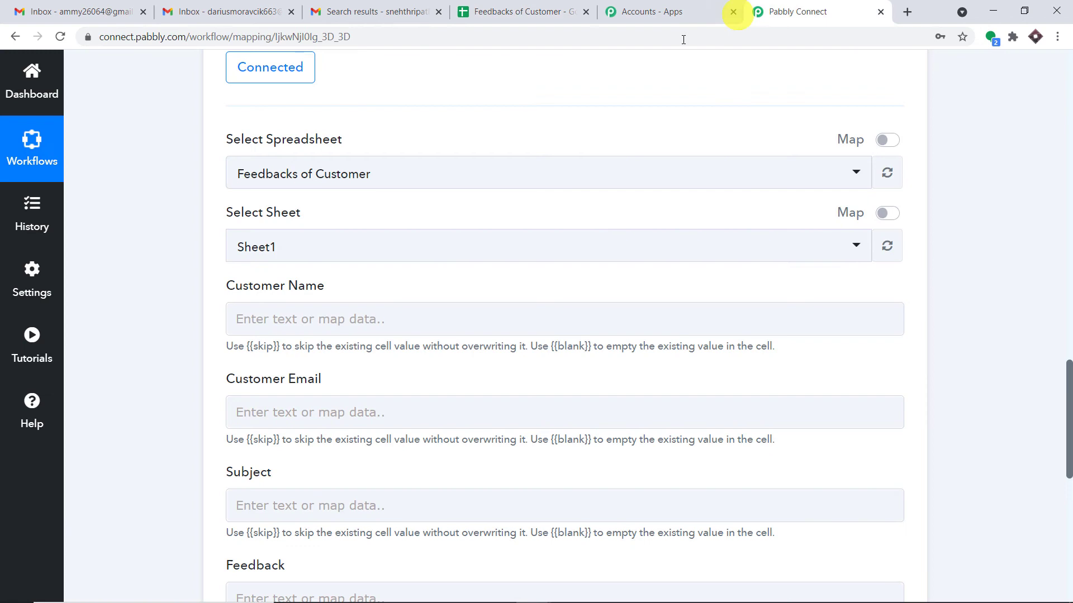
click(282, 249)
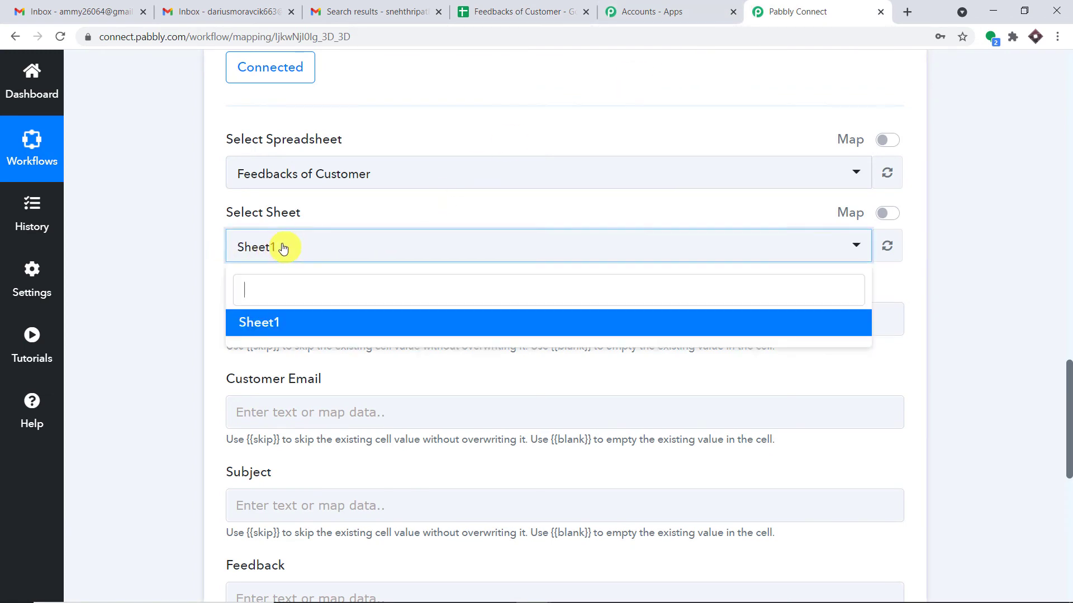
click(359, 218)
scroll(359, 218, down, 3)
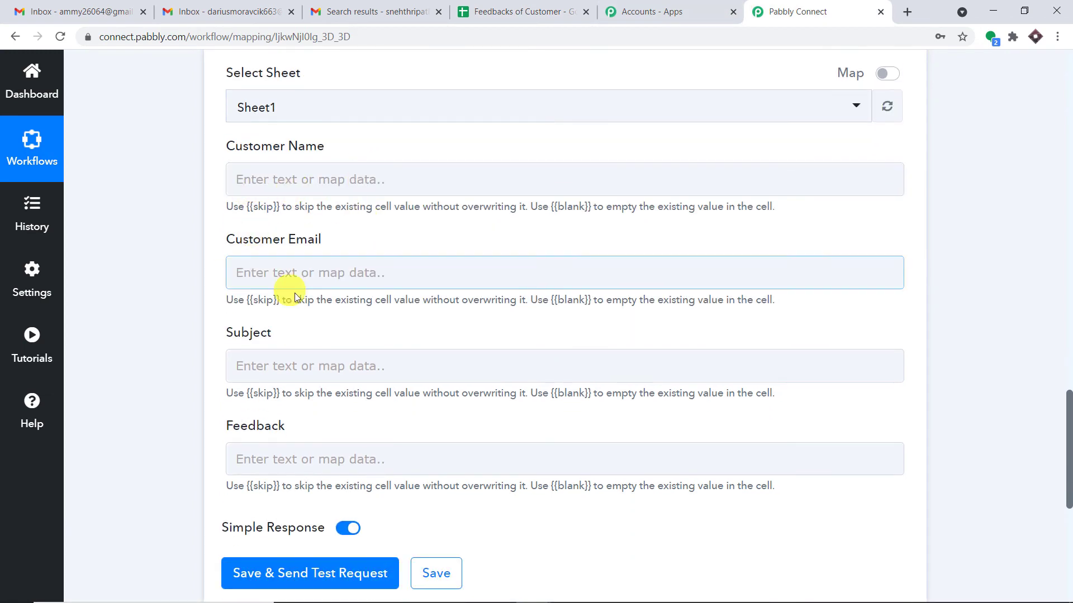
click(387, 273)
scroll(388, 254, up, 7)
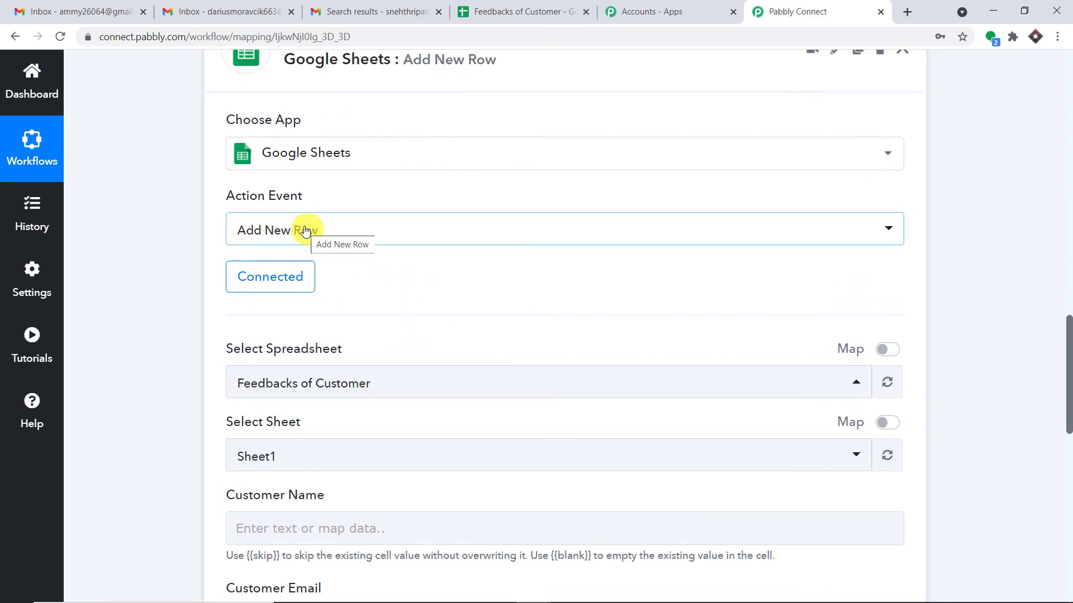
- Switch to the Feedbacks of Customer spreadsheet and review the empty cells A2:D2 under its four column headers
click(514, 11)
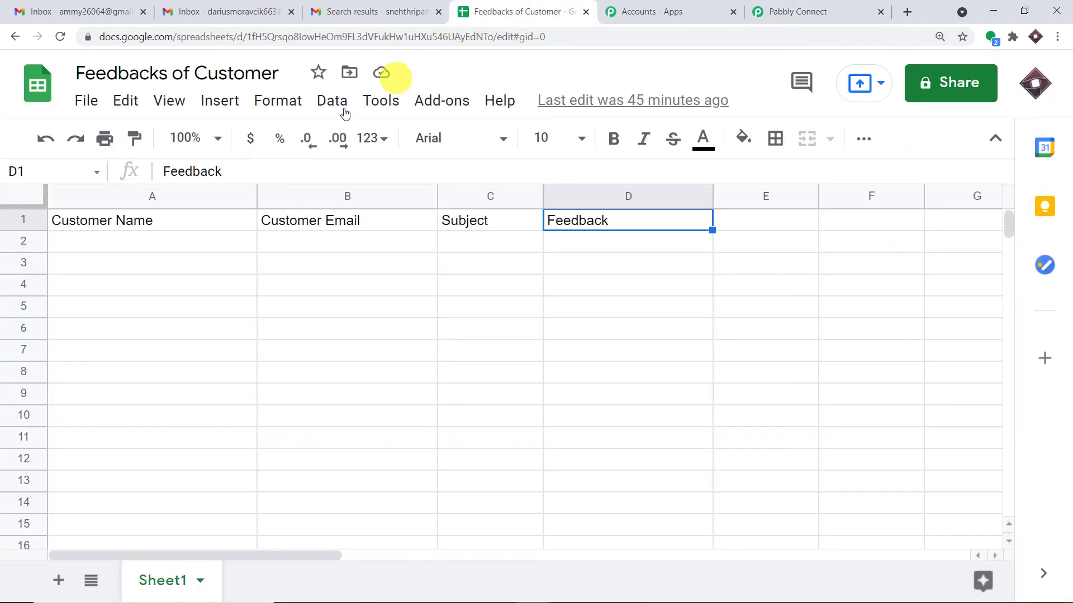
click(103, 241)
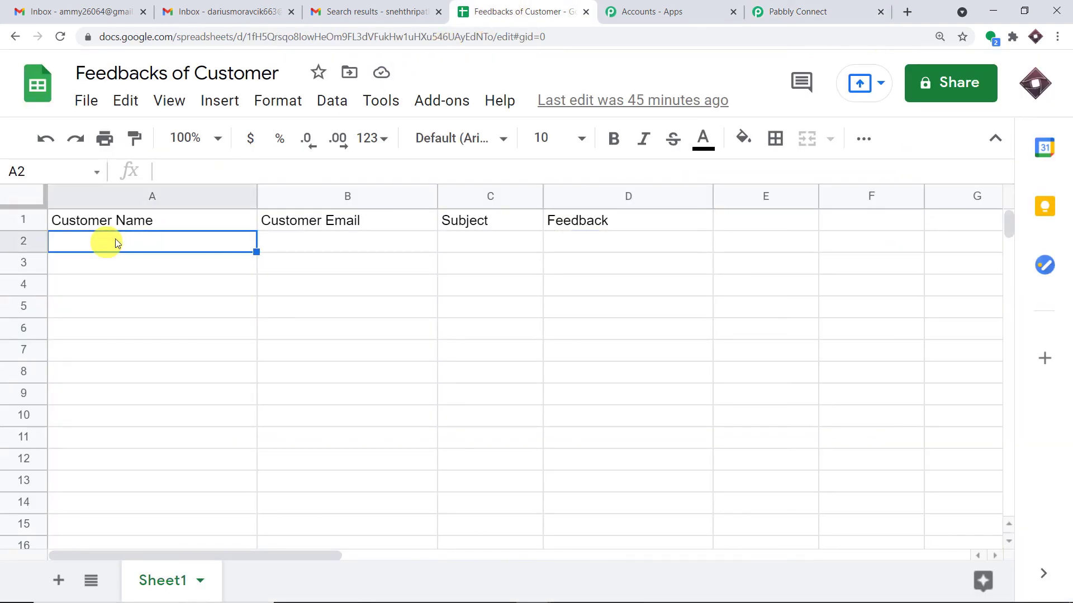
click(293, 237)
click(506, 246)
click(614, 246)
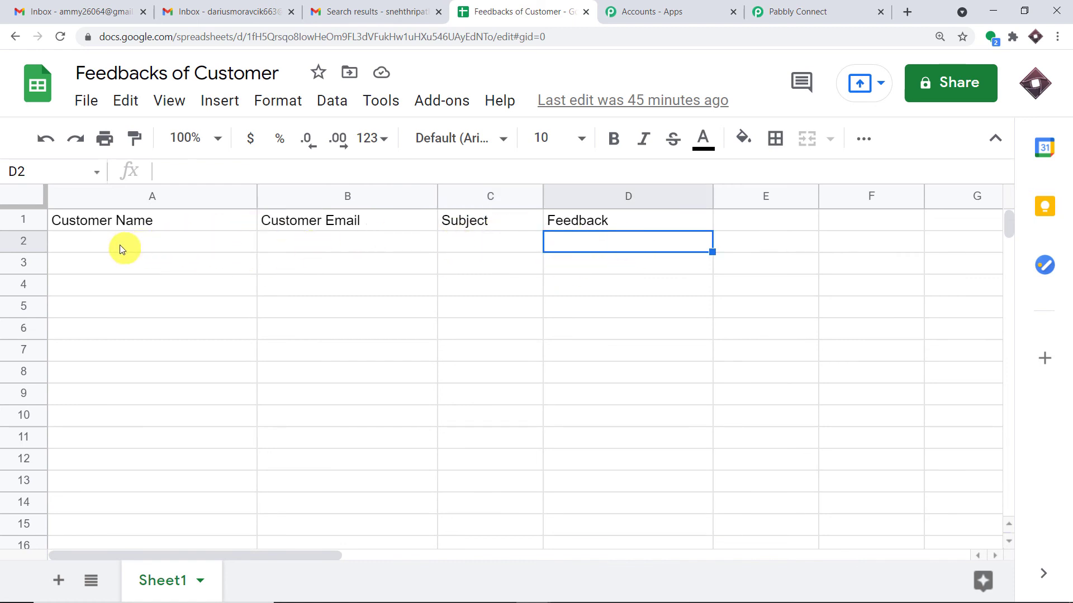
drag(79, 242, 582, 243)
- Switch back to Pabbly Connect and compare the Google Sheets action's column fields with the headers in the spreadsheet
click(793, 12)
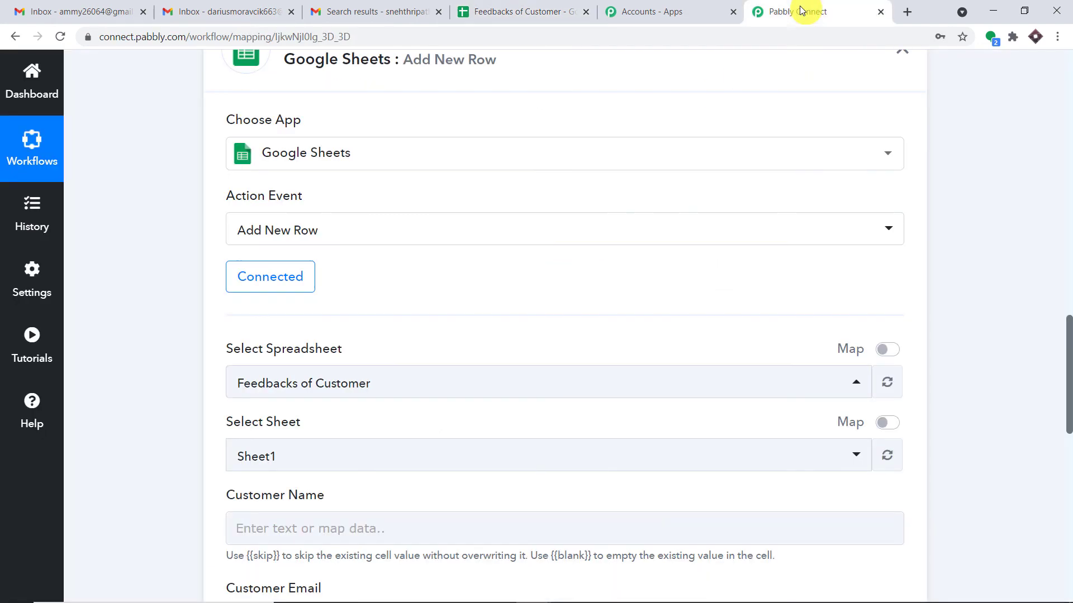
scroll(372, 233, down, 5)
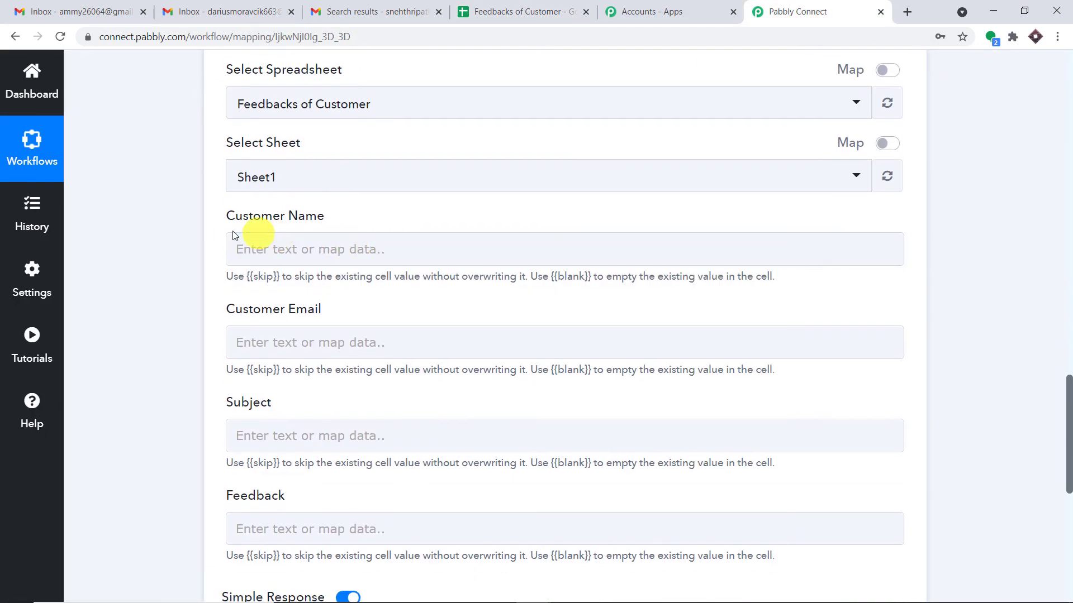
click(283, 234)
click(517, 11)
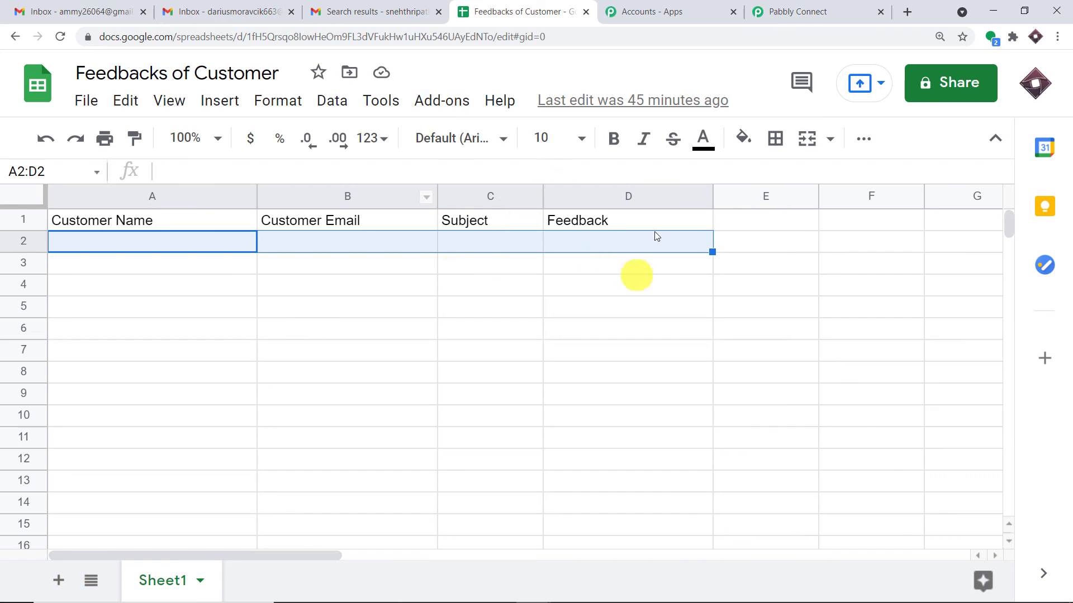
click(812, 11)
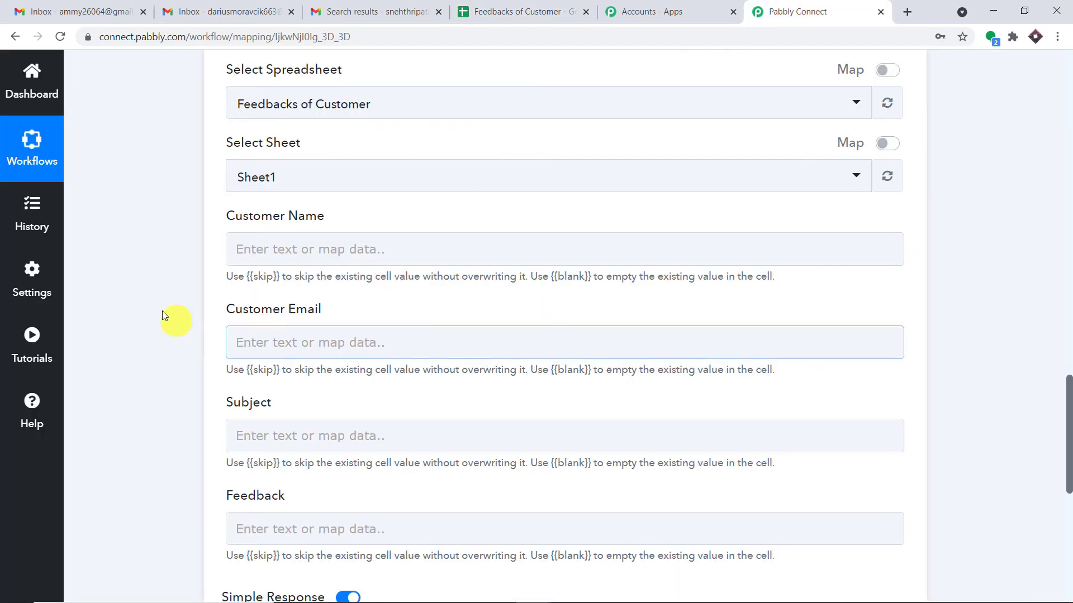
click(492, 11)
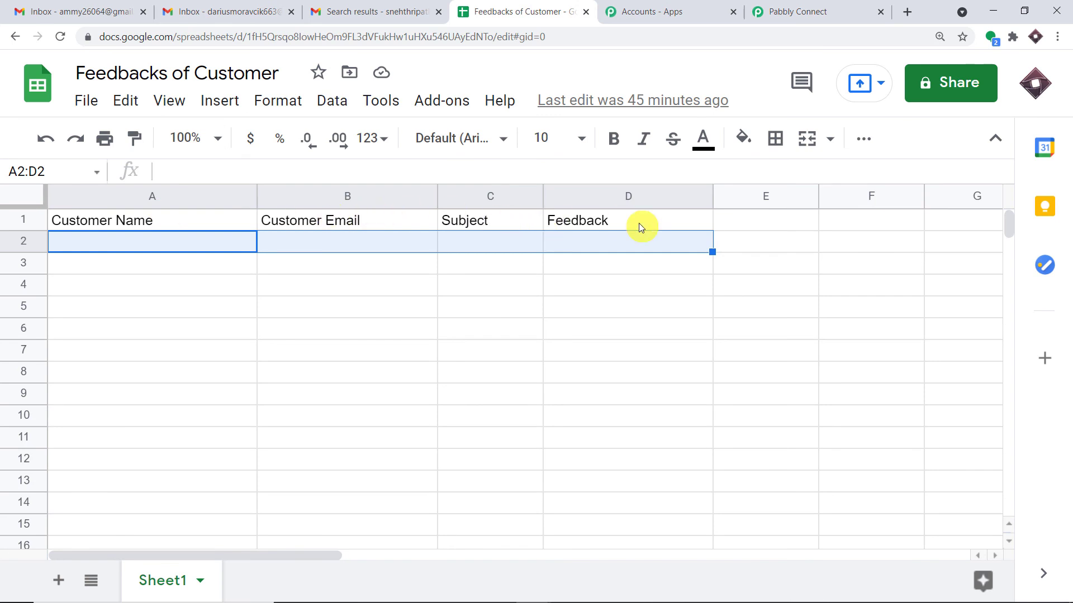
click(800, 11)
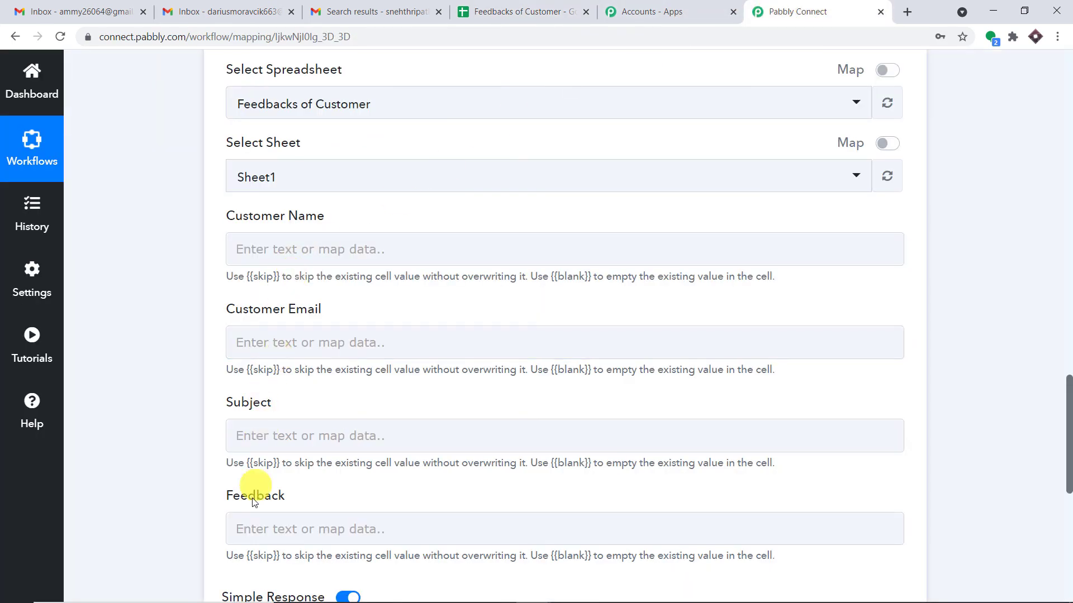
scroll(433, 311, down, 1)
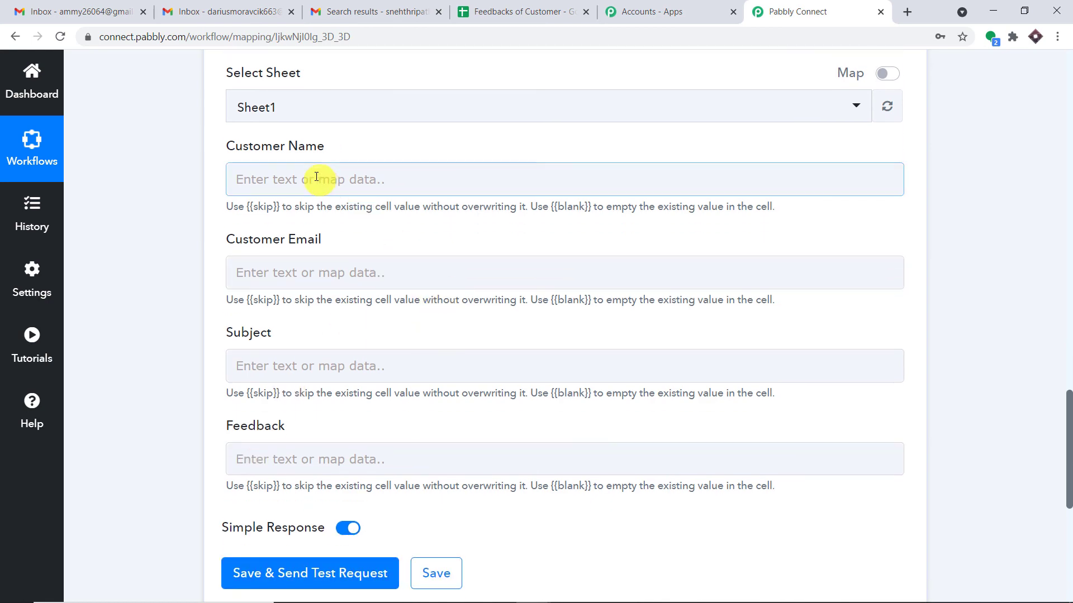
- Find the sender's name in the Email Parser response and map its From 0 Display value to the Customer Name field
click(1070, 235)
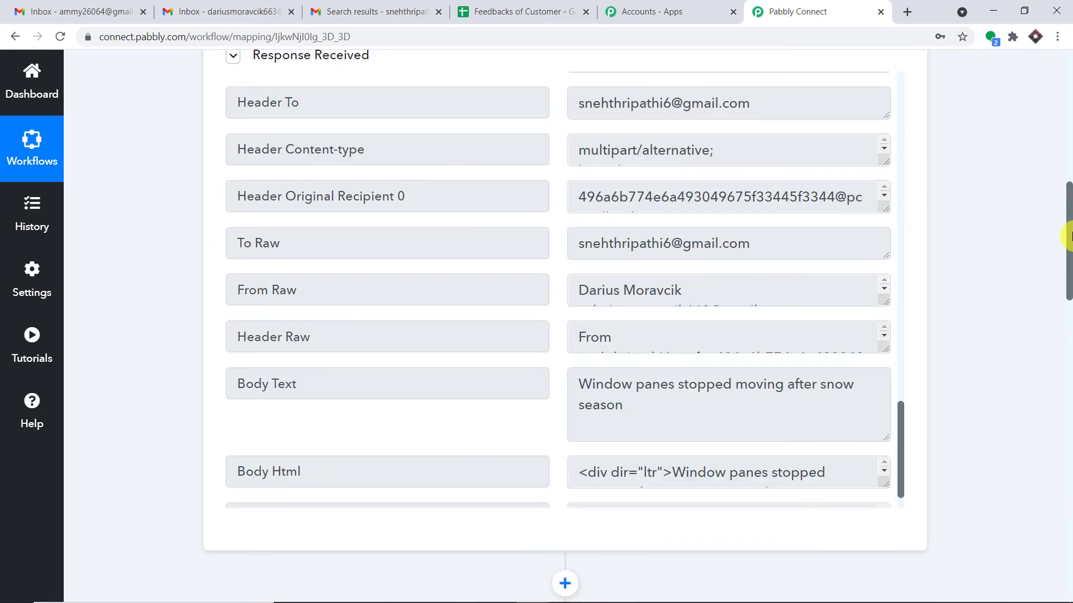
drag(1069, 235, 1071, 227)
scroll(745, 357, up, 15)
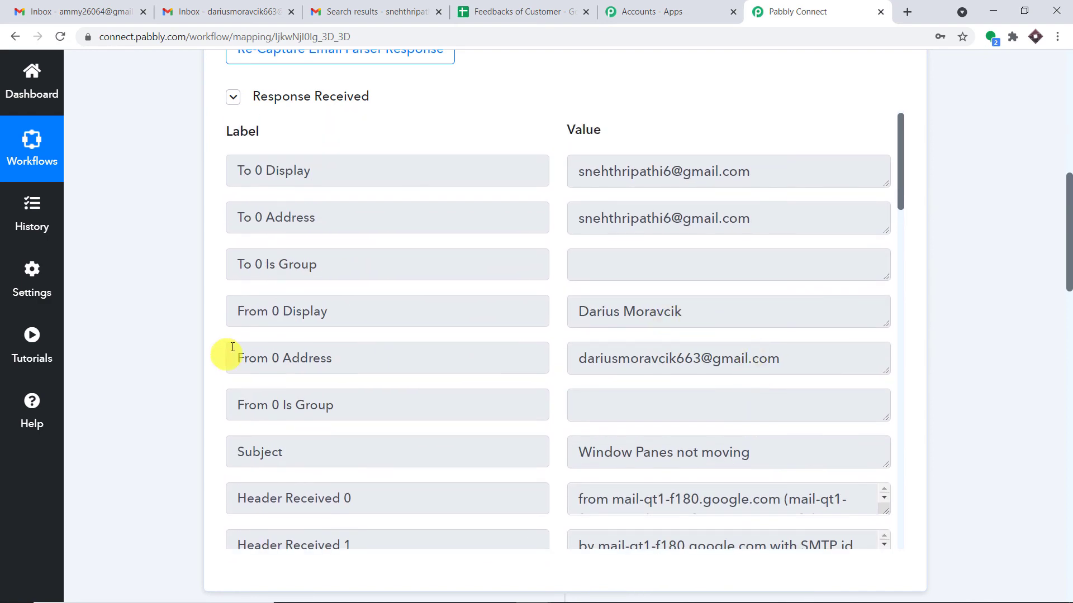
drag(691, 307, 553, 318)
click(352, 317)
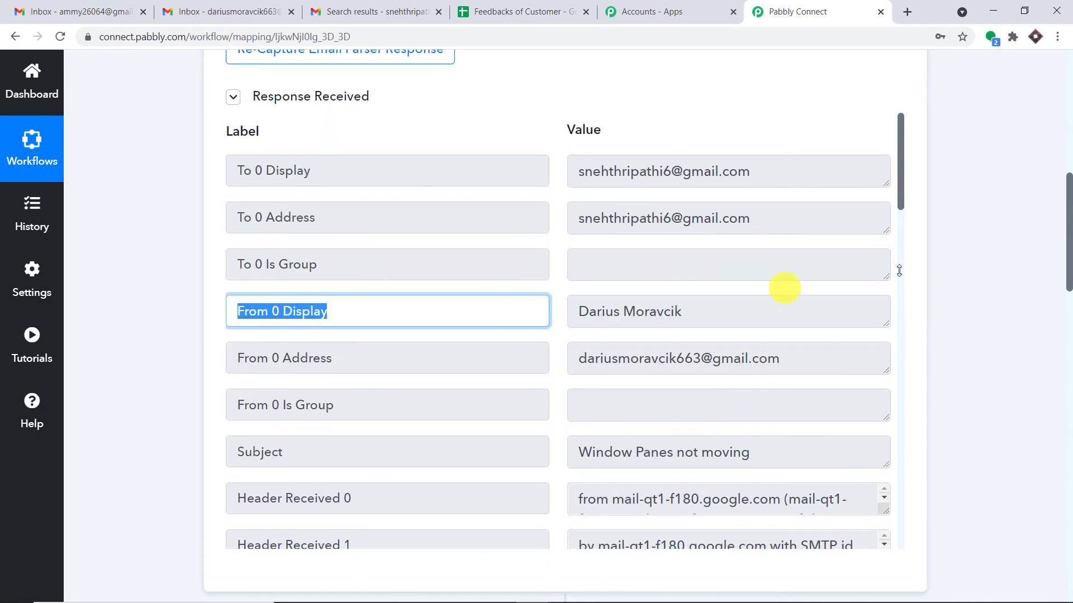
drag(1067, 234, 1067, 458)
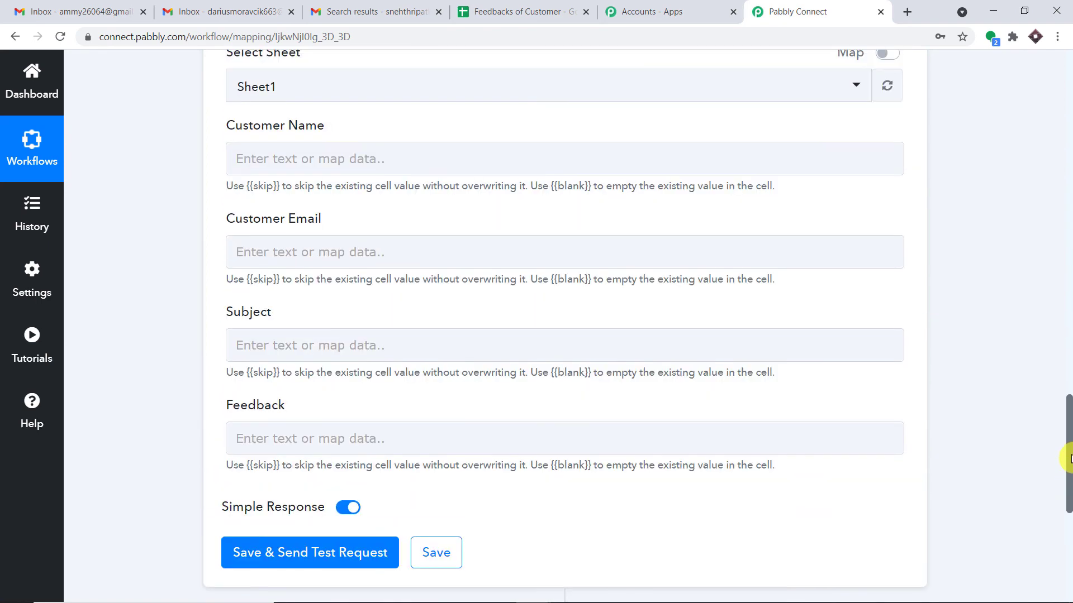
click(407, 163)
click(369, 282)
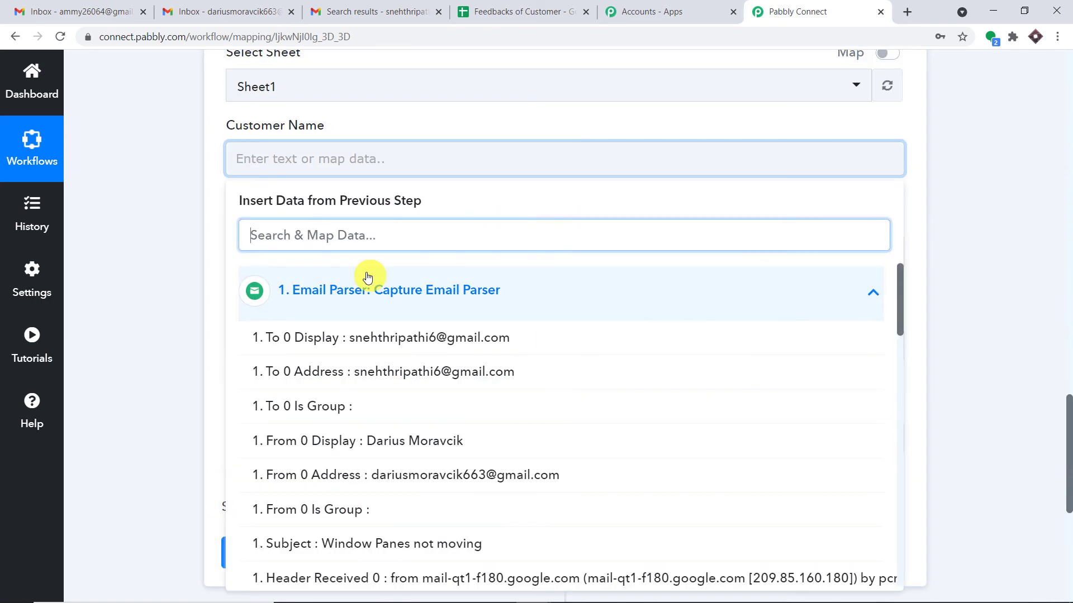
click(391, 446)
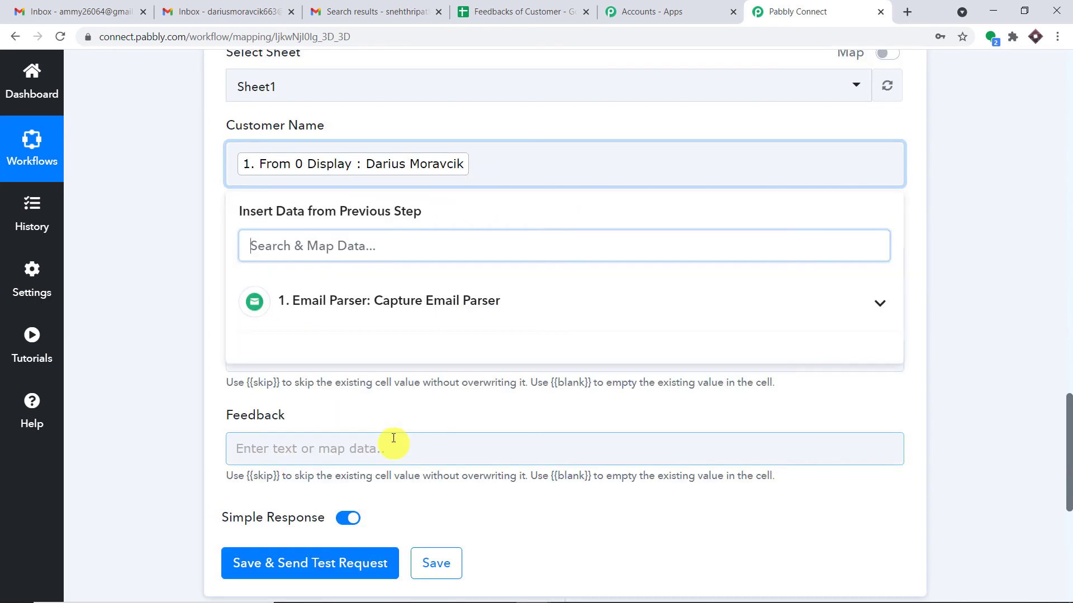
click(542, 126)
- Map the Customer Email field to the From 0 Address value from the Email Parser step
click(370, 253)
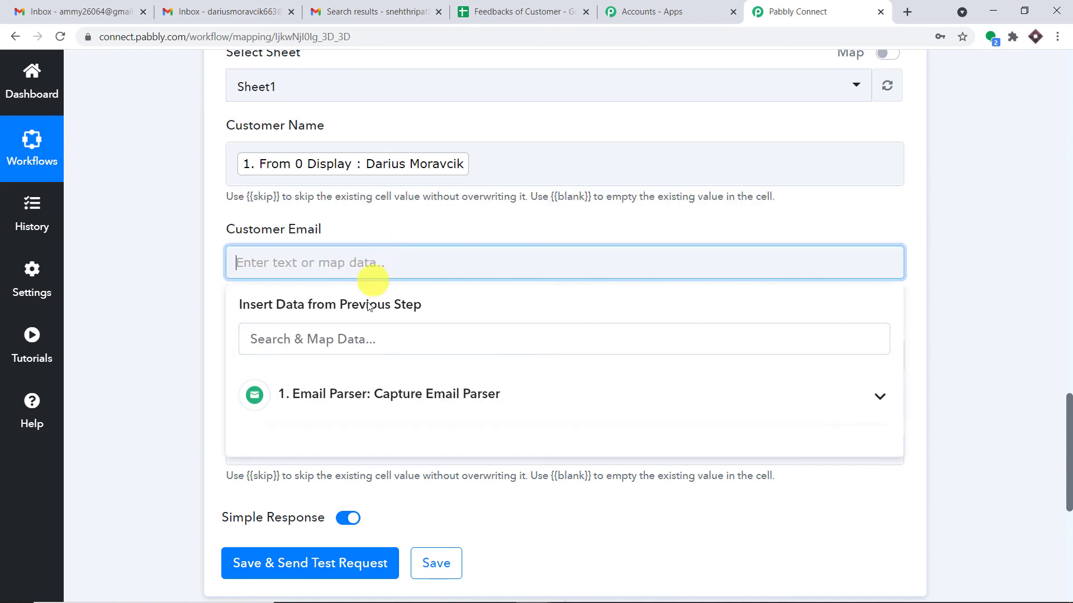
click(359, 392)
scroll(447, 506, down, 1)
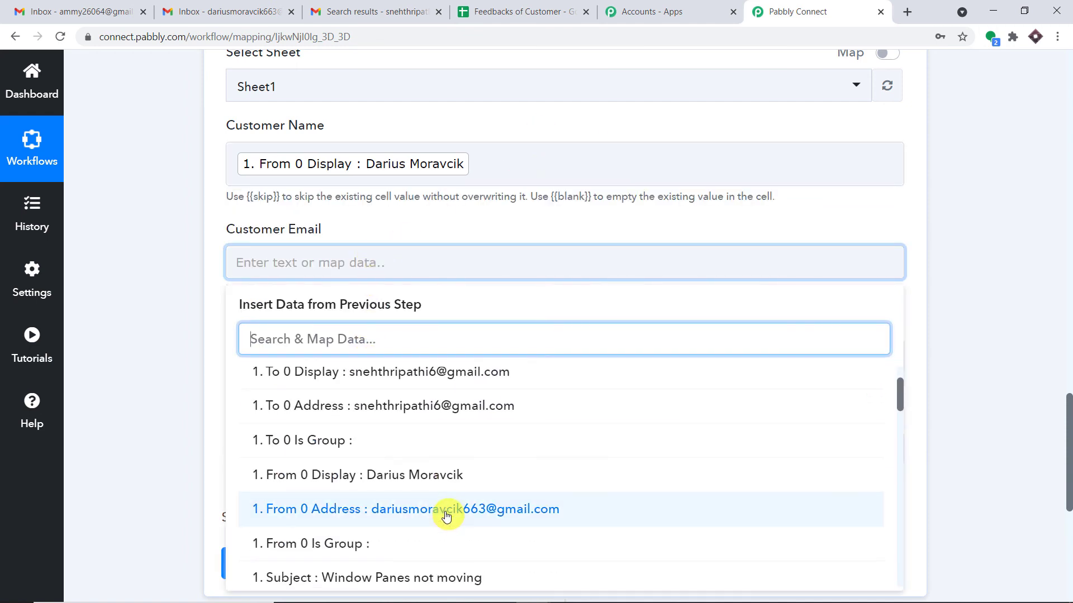
click(446, 512)
click(618, 124)
- Map the Subject field to the Subject value from the Email Parser step
scroll(614, 125, down, 2)
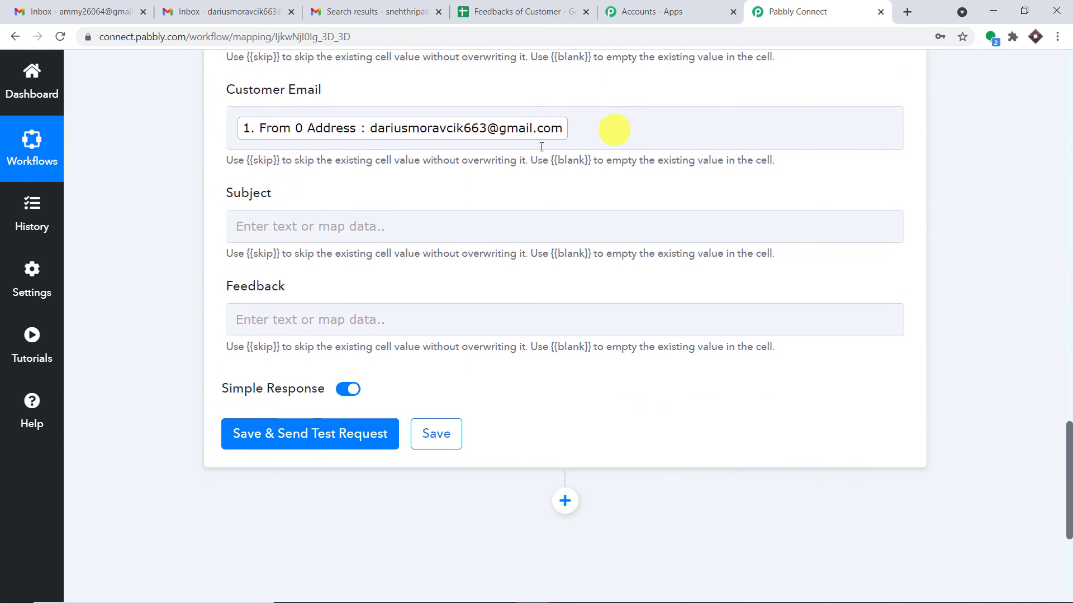
click(311, 220)
click(359, 356)
scroll(407, 421, down, 4)
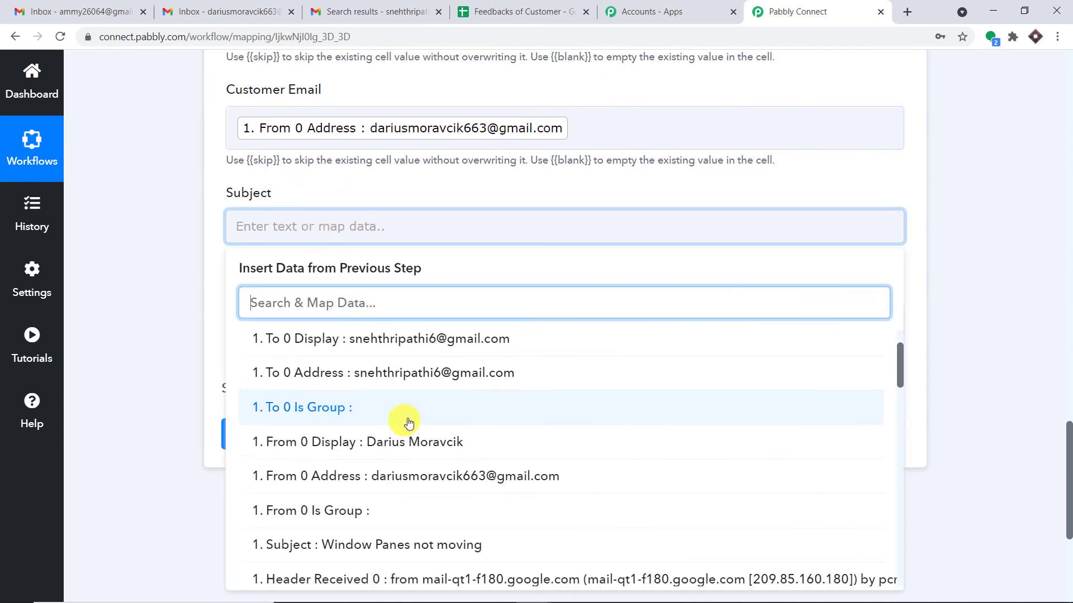
click(456, 402)
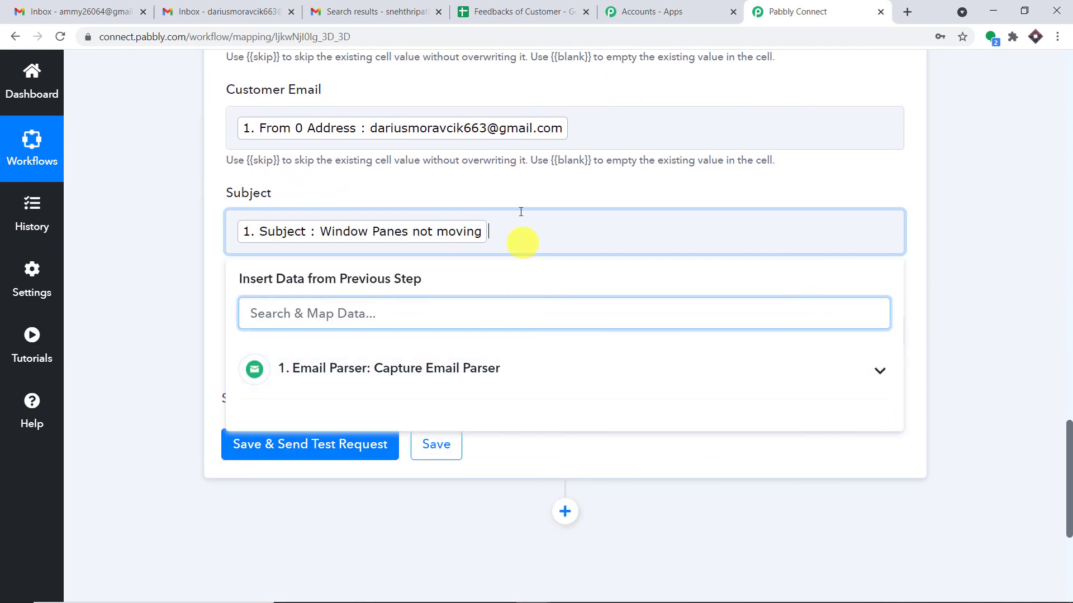
click(522, 190)
- Map the Feedback field to the Body Text value from the Email Parser step
scroll(510, 196, down, 2)
click(347, 183)
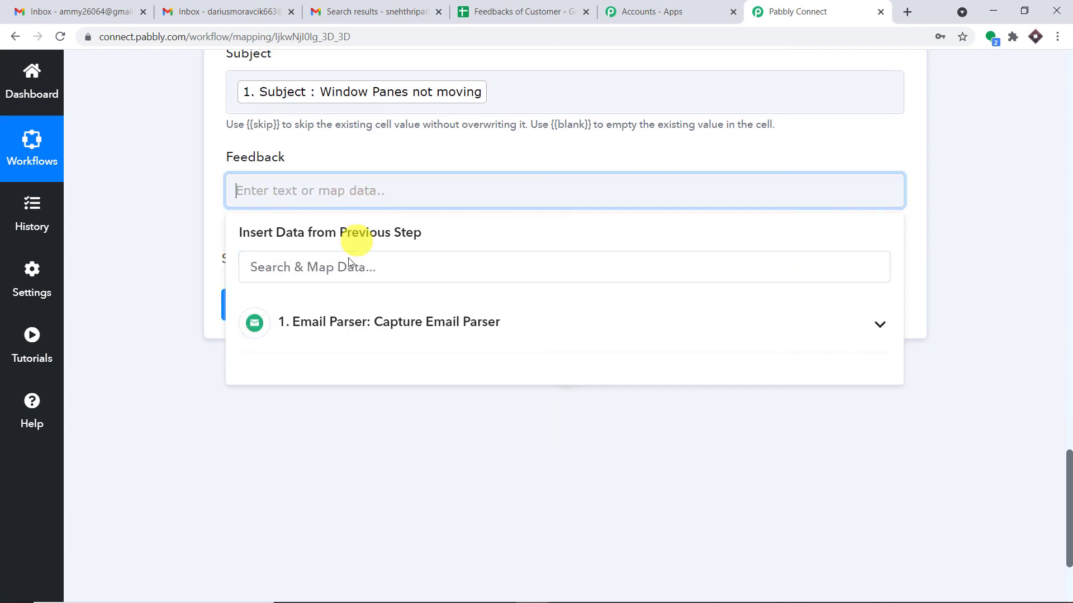
click(342, 318)
scroll(425, 424, down, 5)
scroll(479, 407, down, 15)
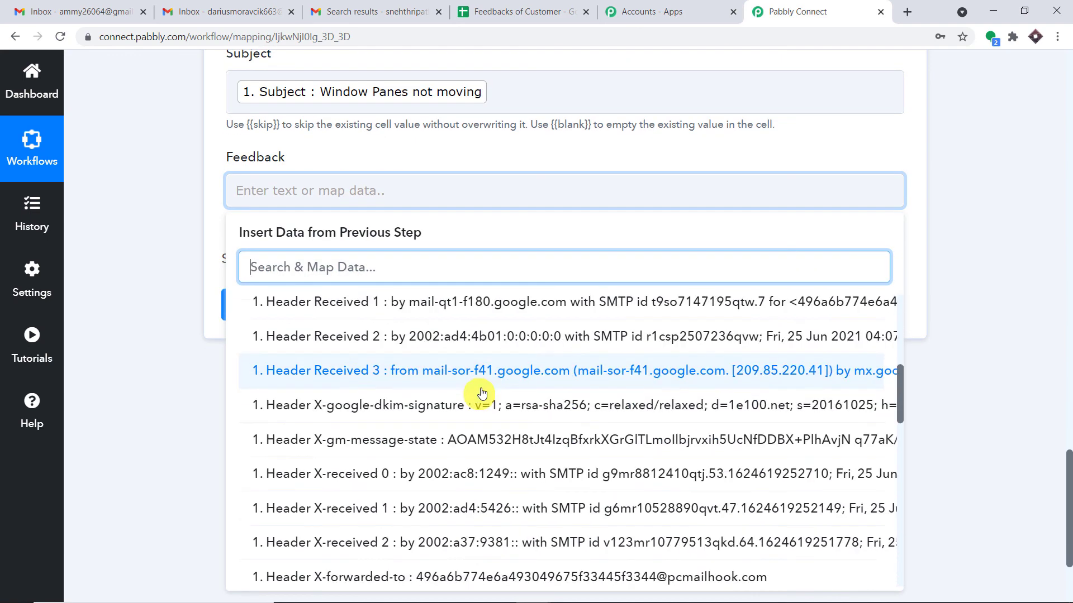
scroll(447, 430, down, 1)
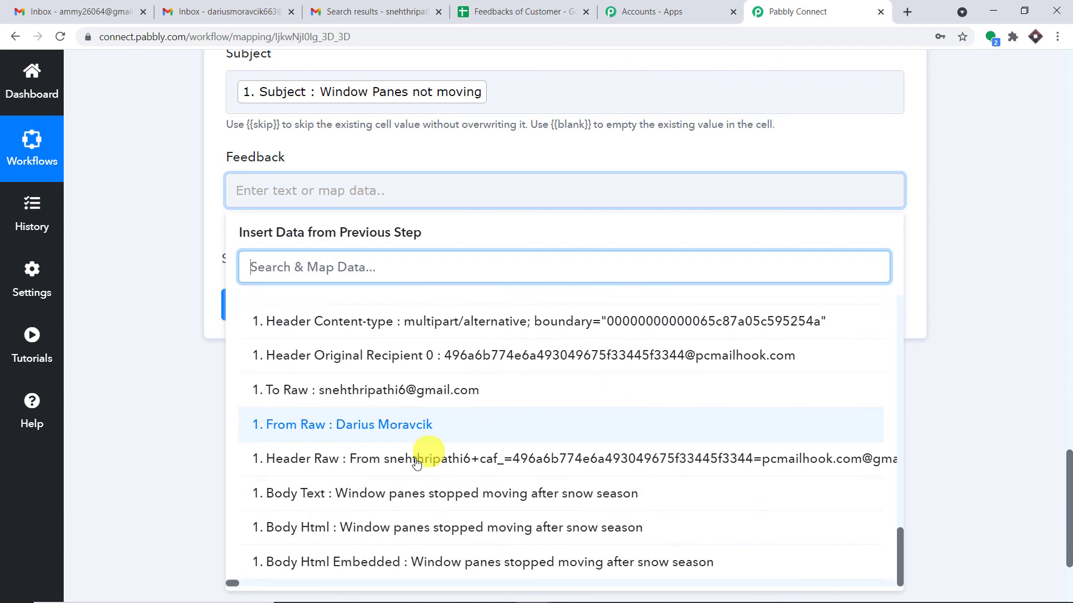
click(395, 496)
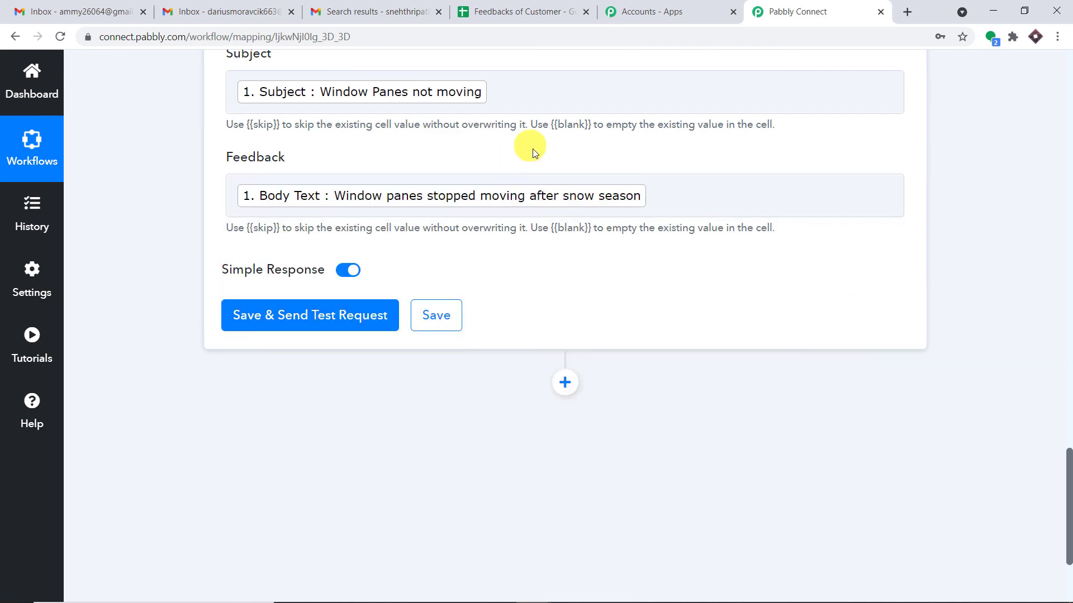
- Review the four mapped fields, then save the Google Sheets action and send a test request
scroll(531, 148, up, 6)
scroll(565, 312, down, 3)
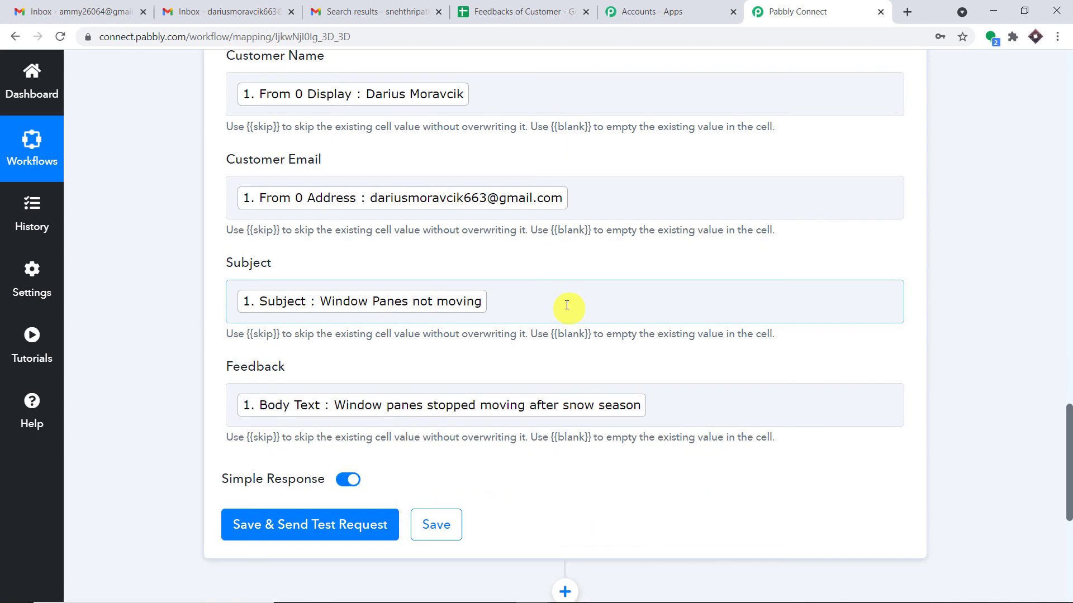
scroll(509, 378, down, 3)
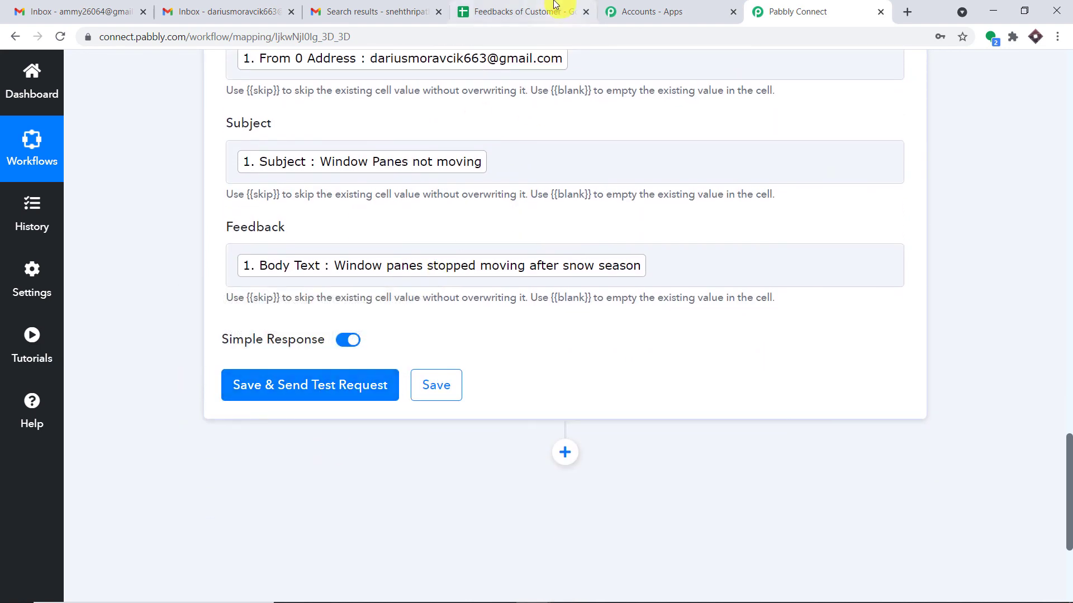
click(315, 379)
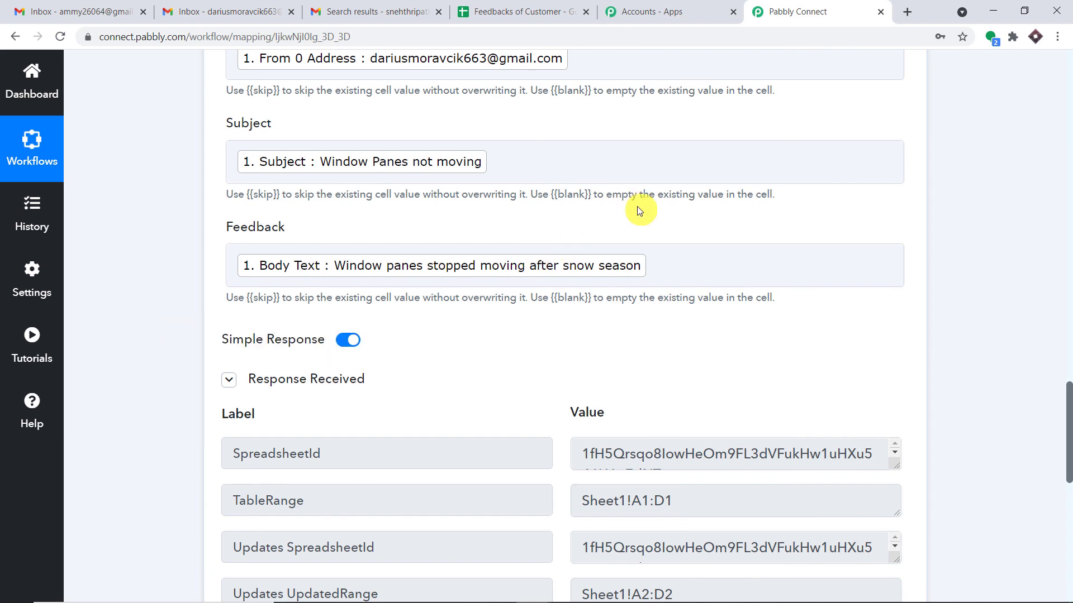
- Switch to the Feedbacks of Customer spreadsheet, check each cell of row 2, and widen the Subject column to fit its text
click(529, 12)
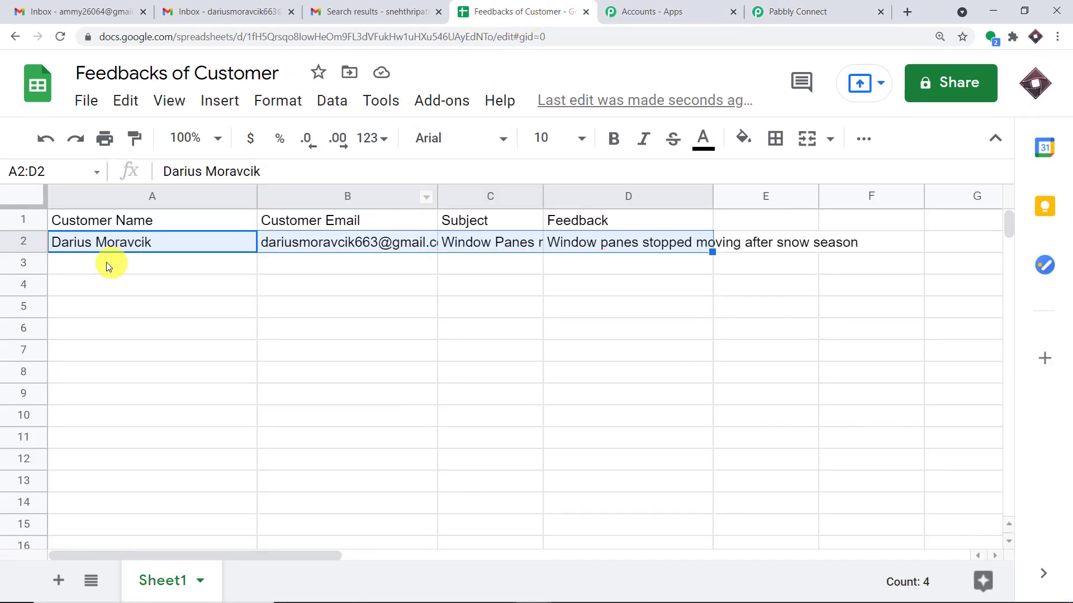
click(115, 275)
click(124, 246)
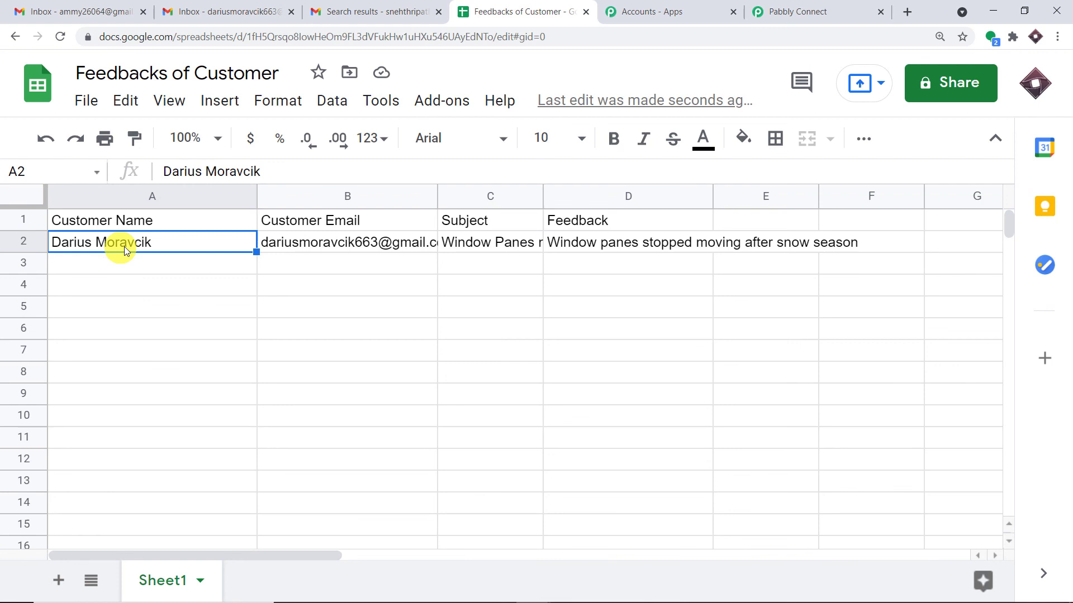
click(296, 244)
click(523, 241)
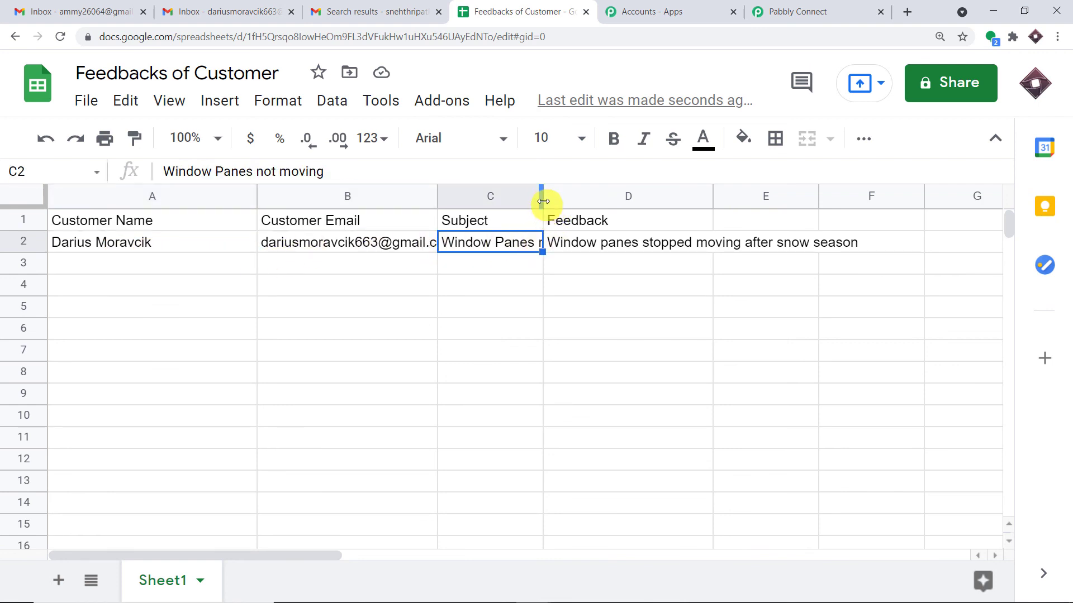
drag(542, 201, 614, 201)
click(723, 242)
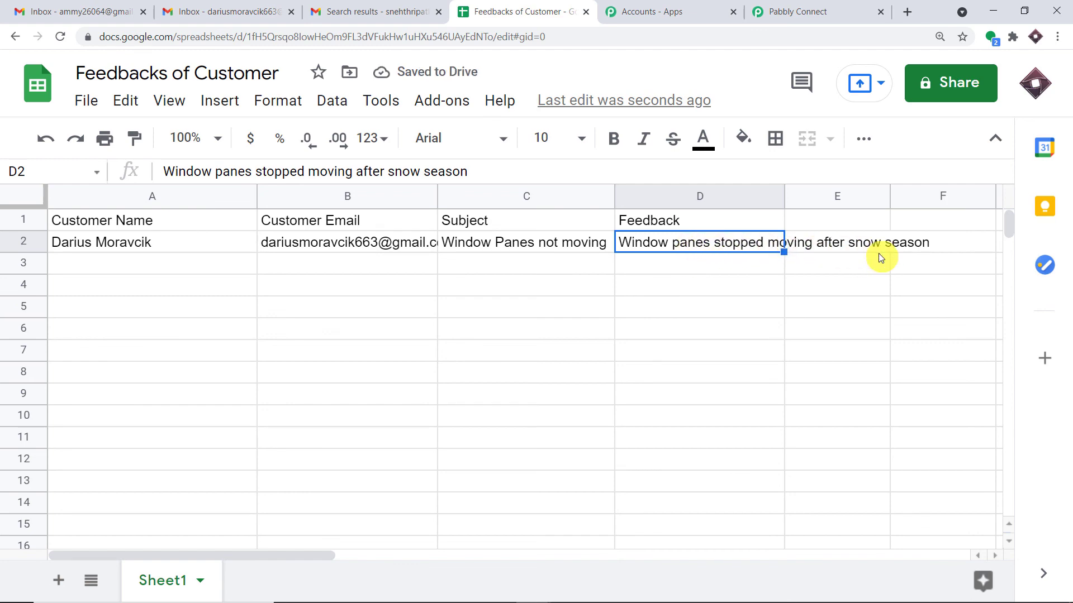
- Return to Pabbly Connect and collapse the Google Sheets action and Email Parser trigger to show the whole workflow
click(803, 12)
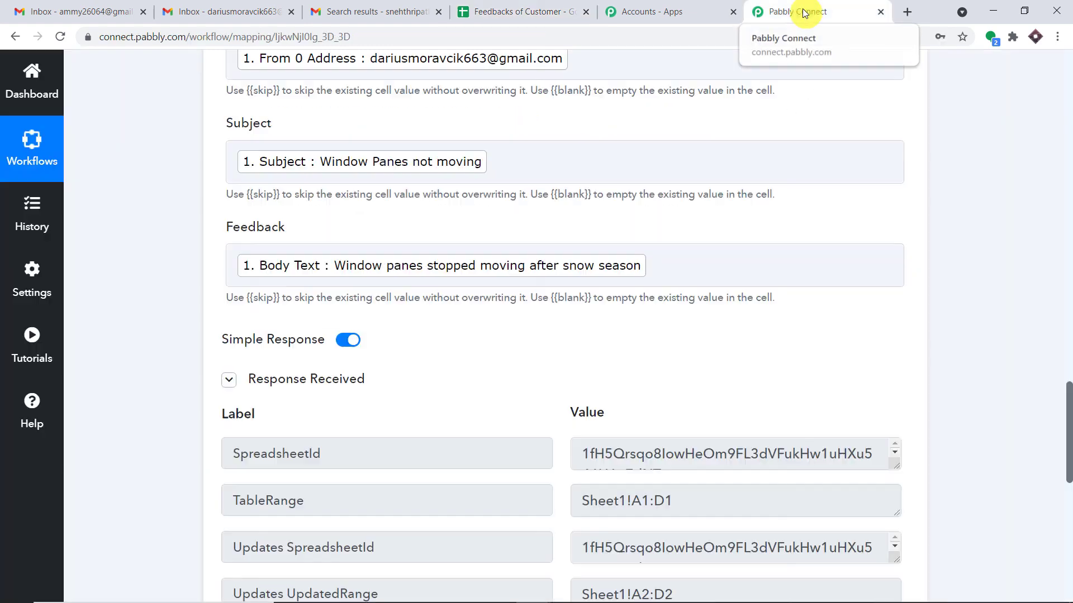
scroll(807, 230, up, 15)
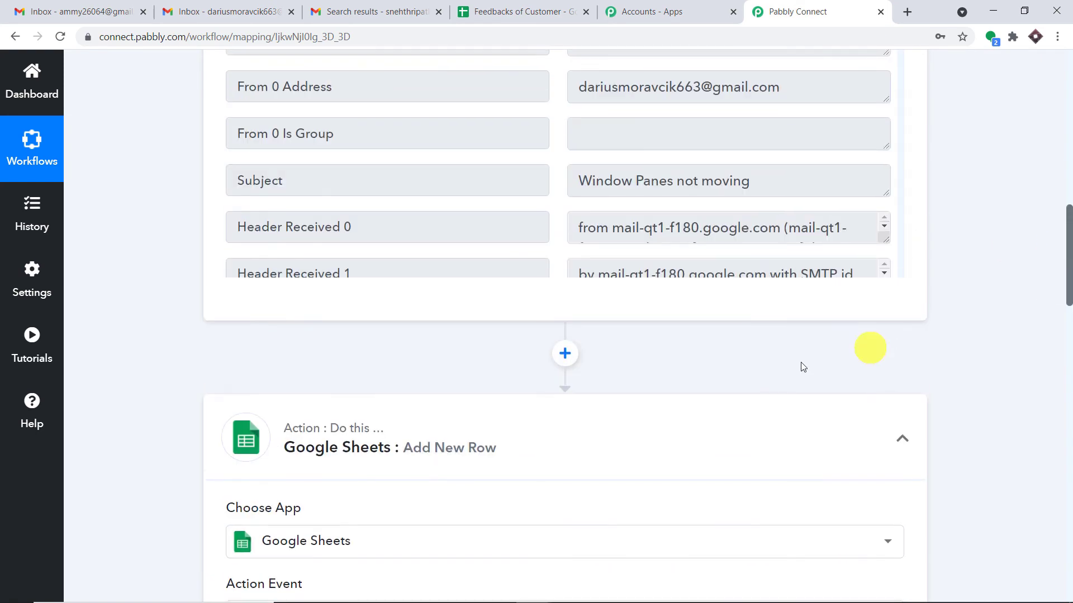
click(411, 452)
drag(1069, 369, 1065, 96)
click(464, 204)
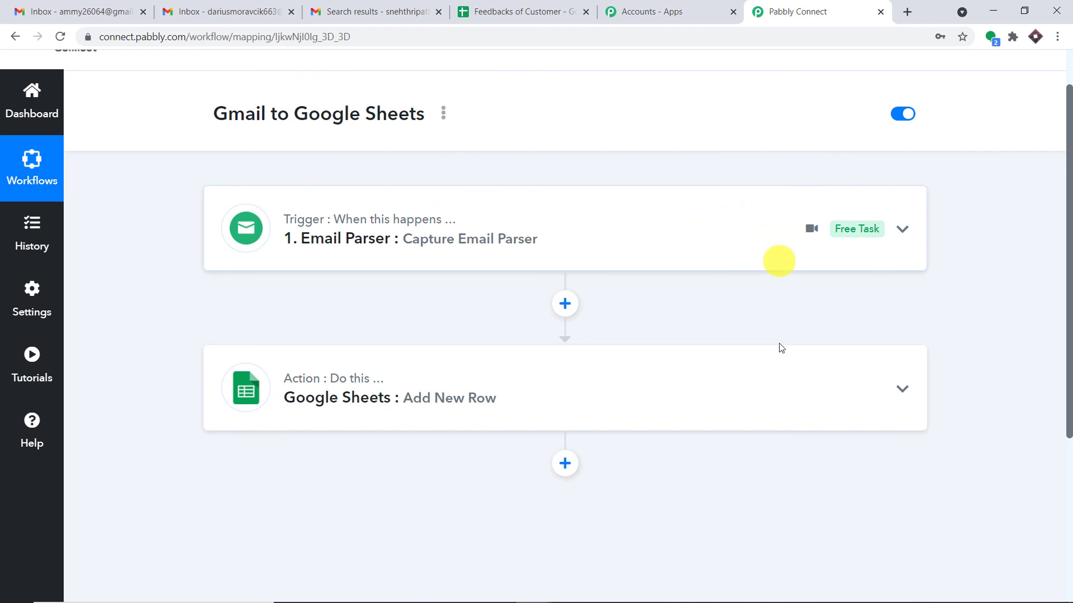
mouse_move(786, 387)
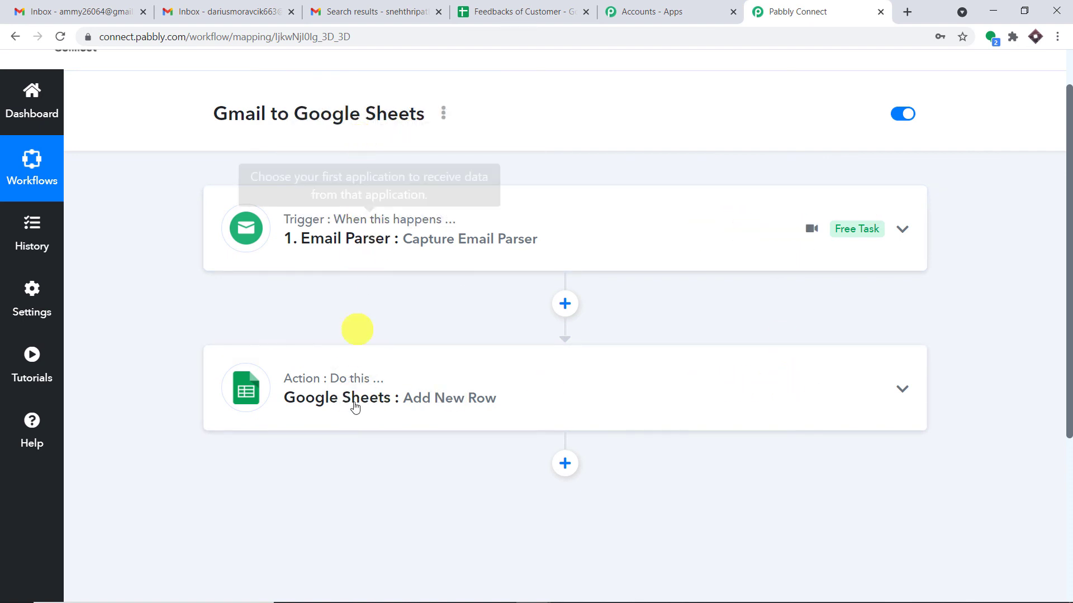
mouse_move(354, 388)
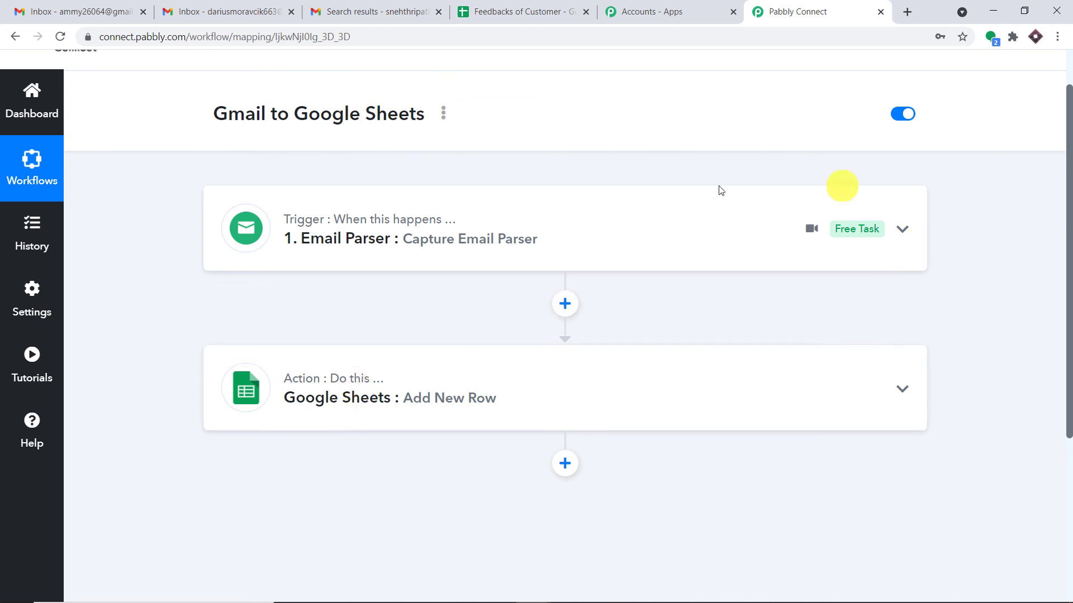